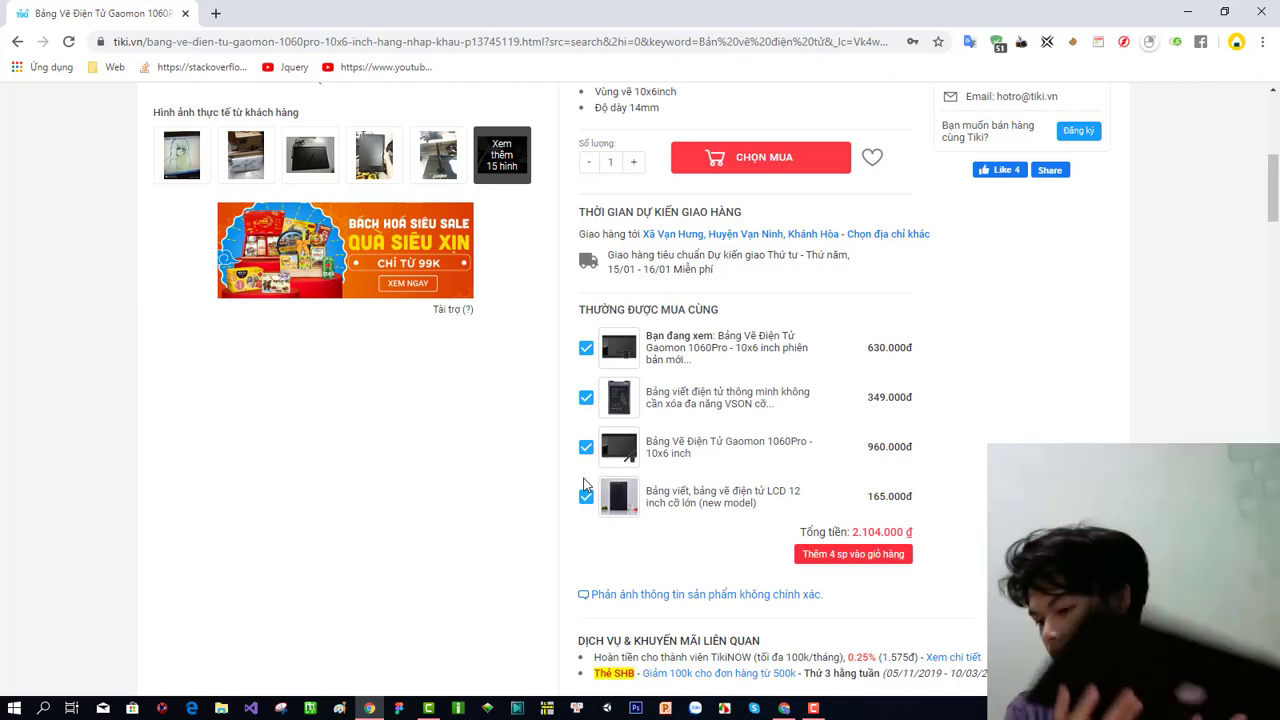
Close the Gaomon 1060Pro product page and leave a blank browser tab open.
scroll(680, 537, up, 5)
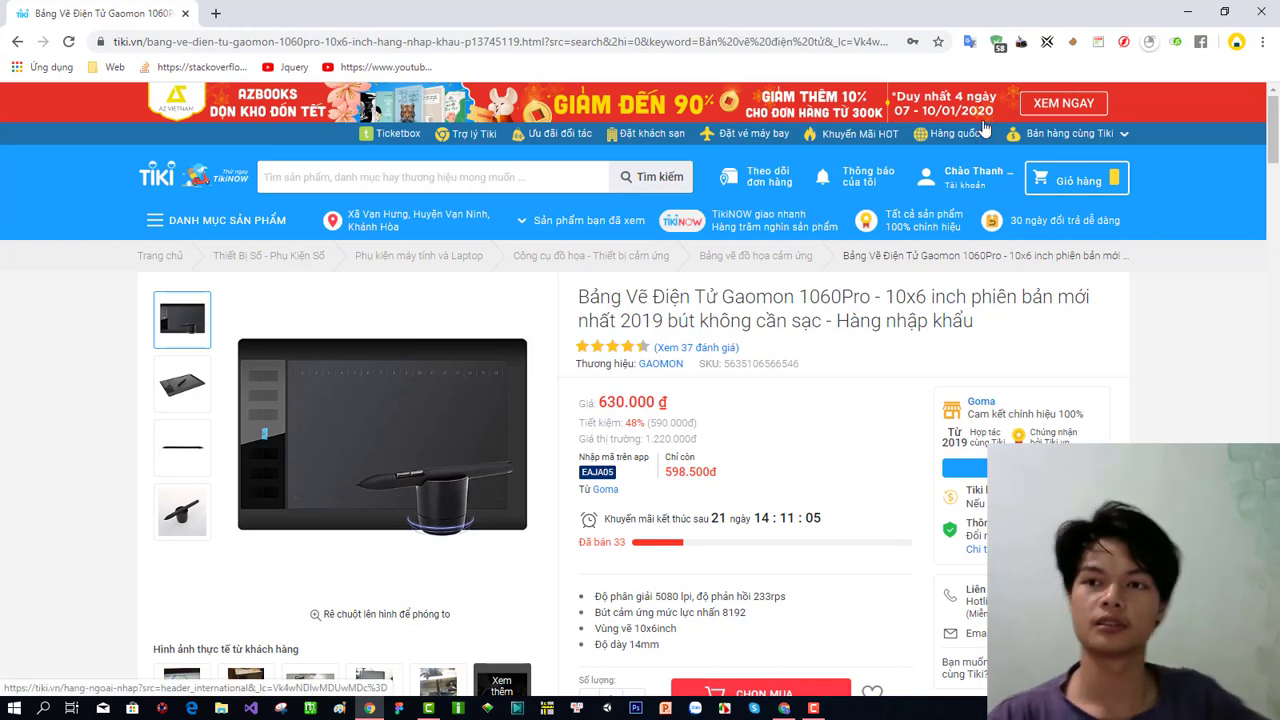
click(215, 13)
click(185, 13)
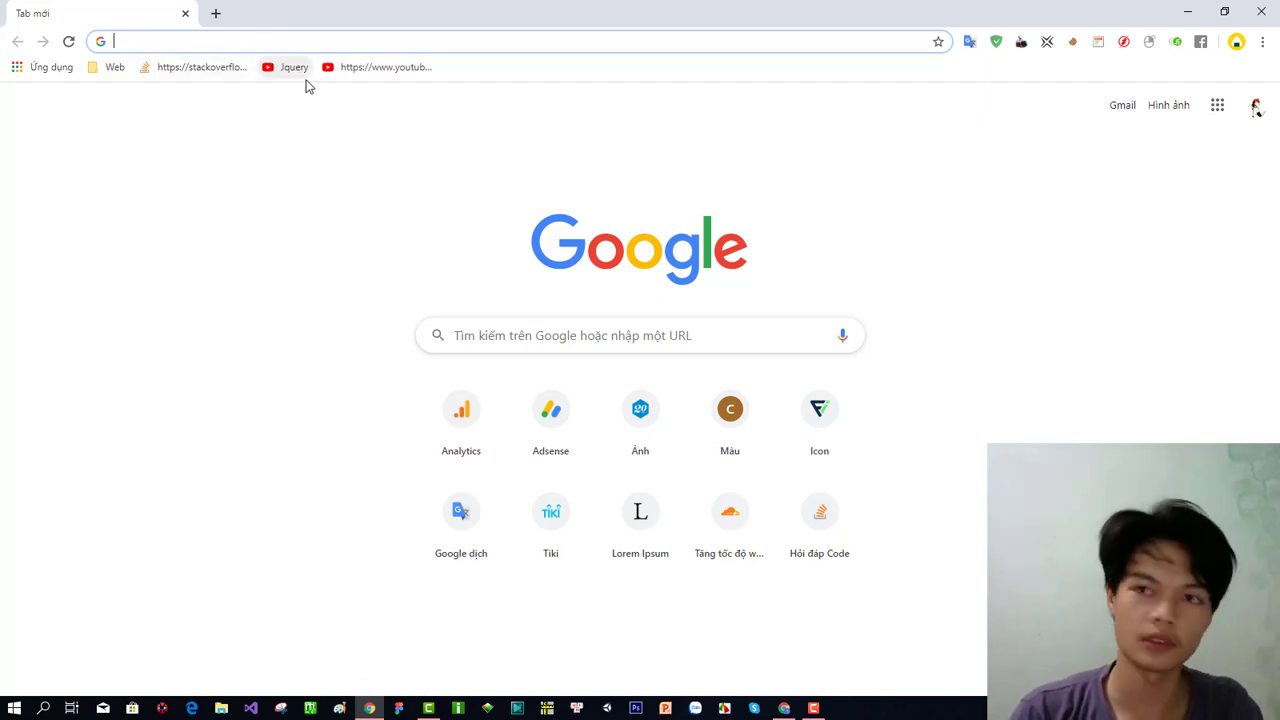
Select the Gaomon Tablet shortcut on the desktop and return to the Chrome window.
click(1187, 11)
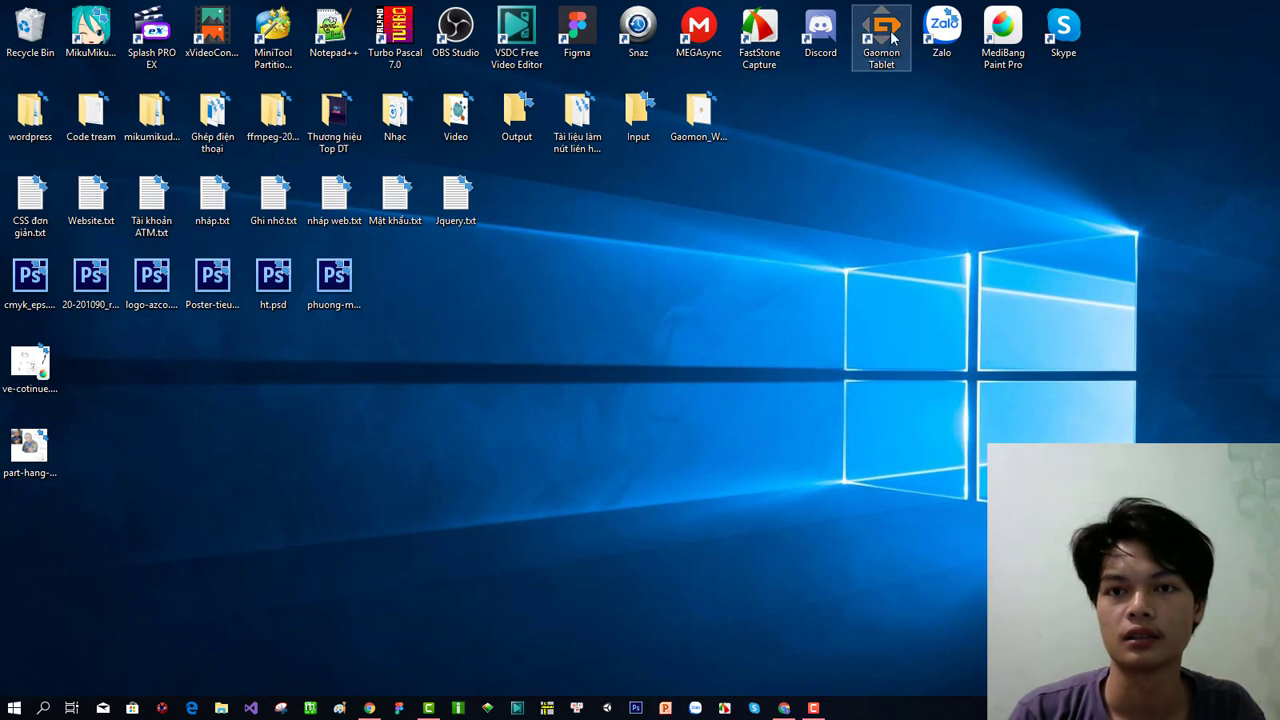
click(885, 37)
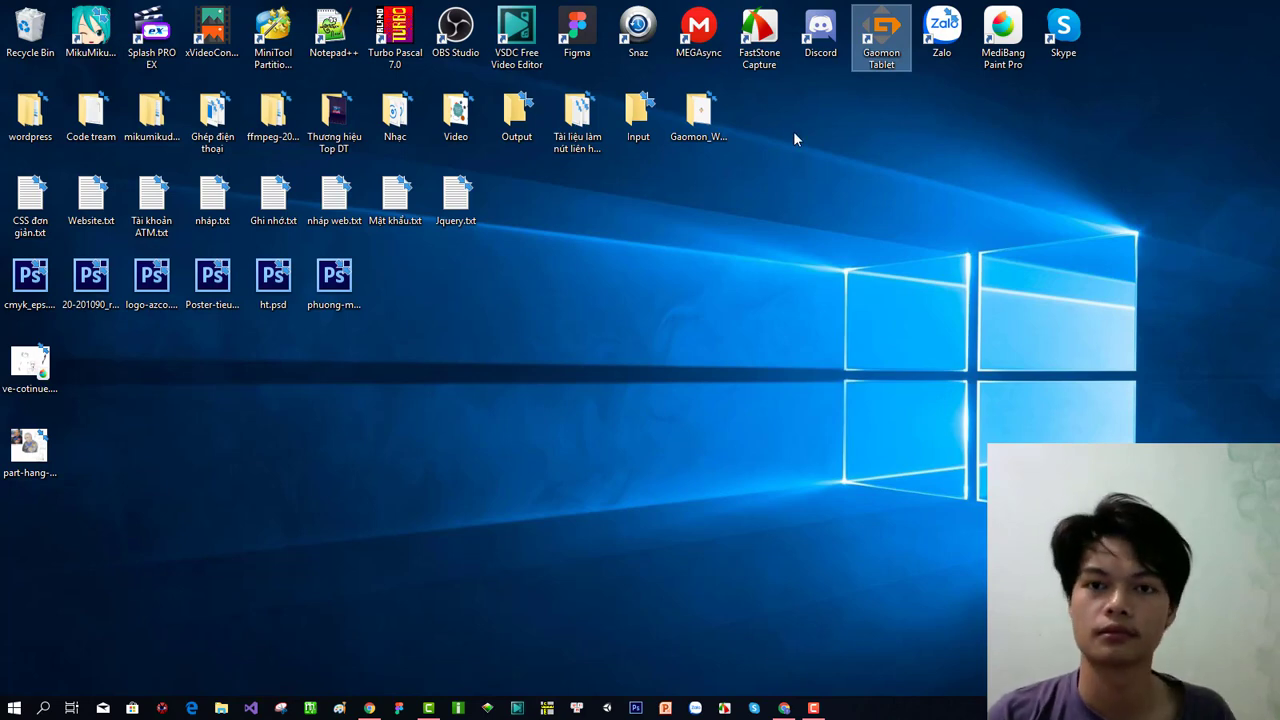
click(369, 708)
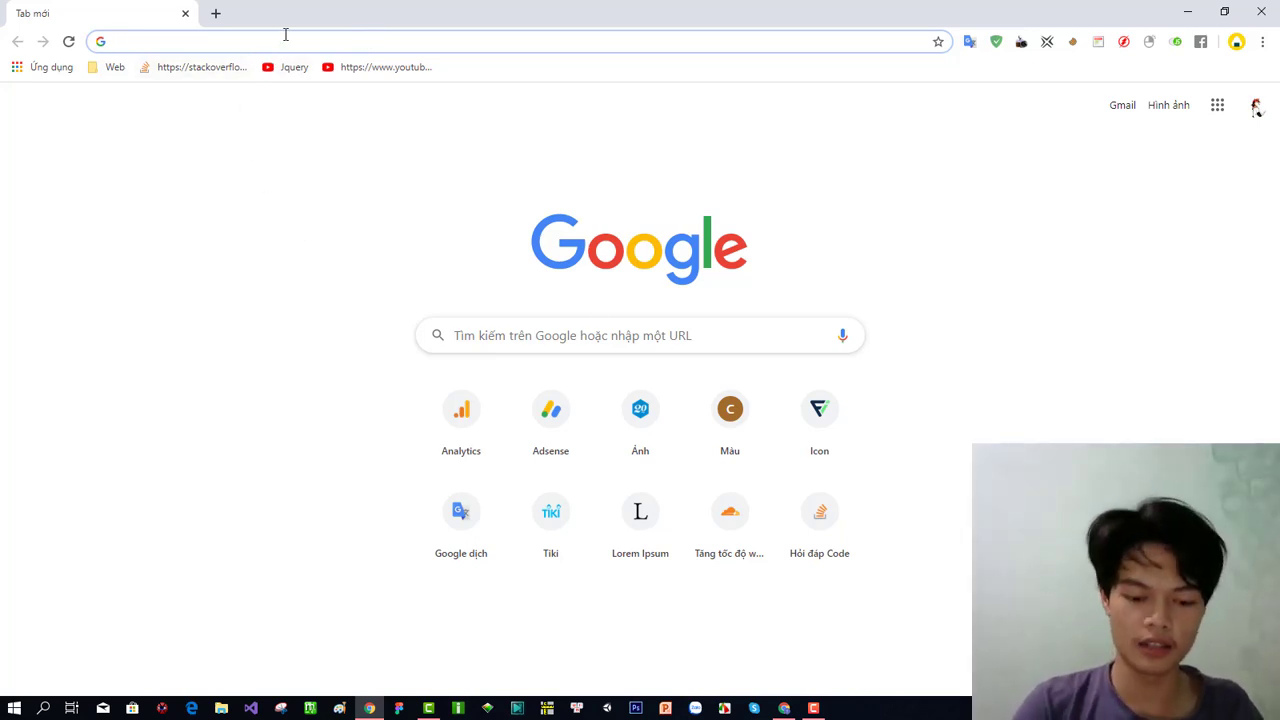
Open the website gaomon.cn in the blank tab.
text(Ga)
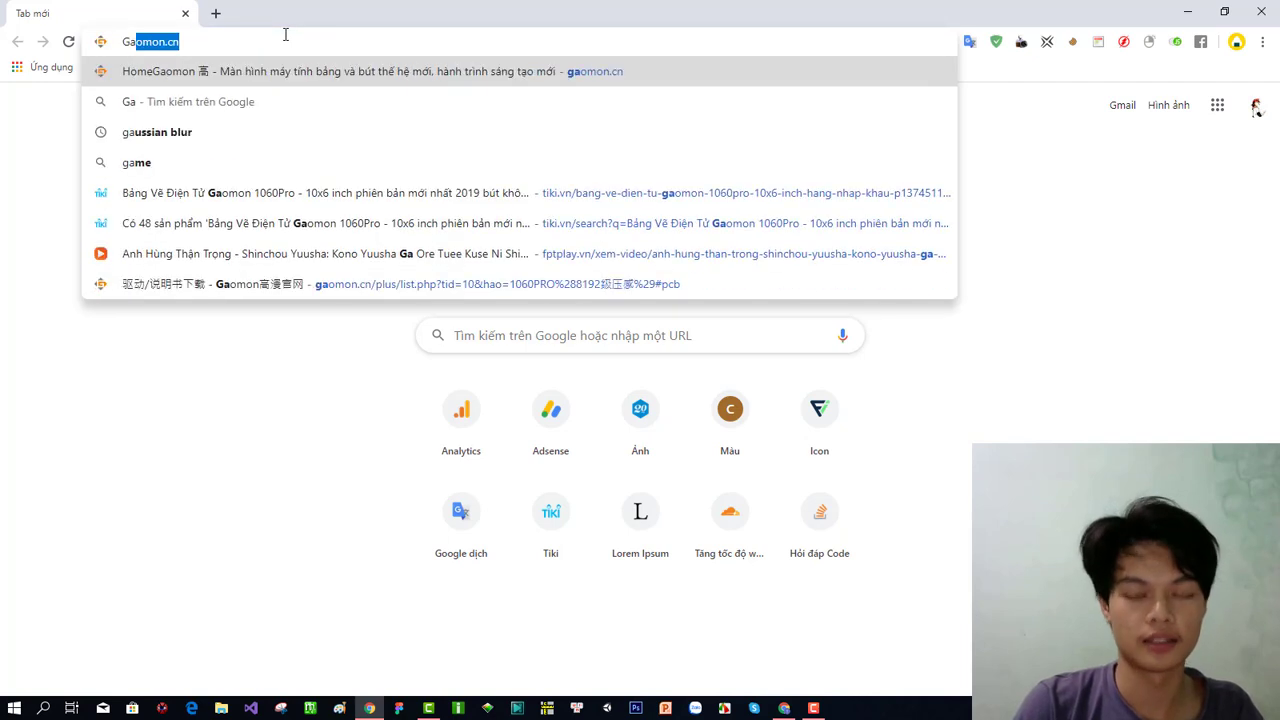
text(omon)
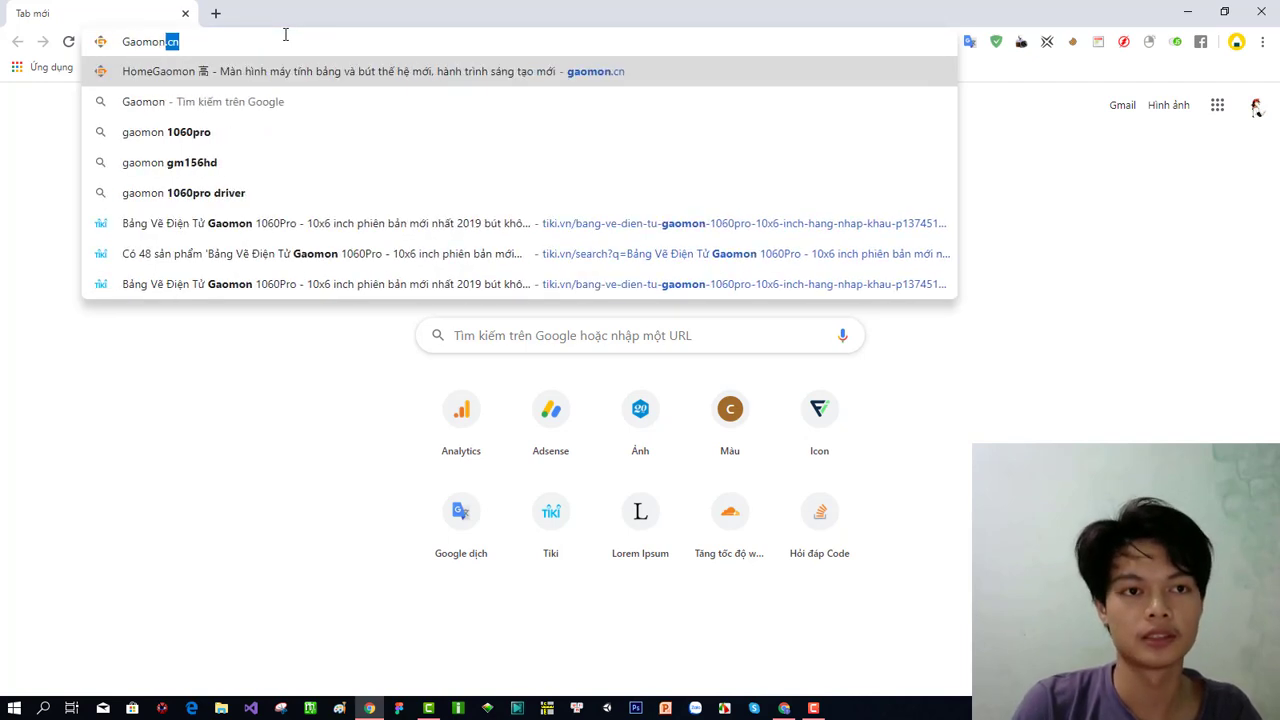
text(.cn)
key(Return)
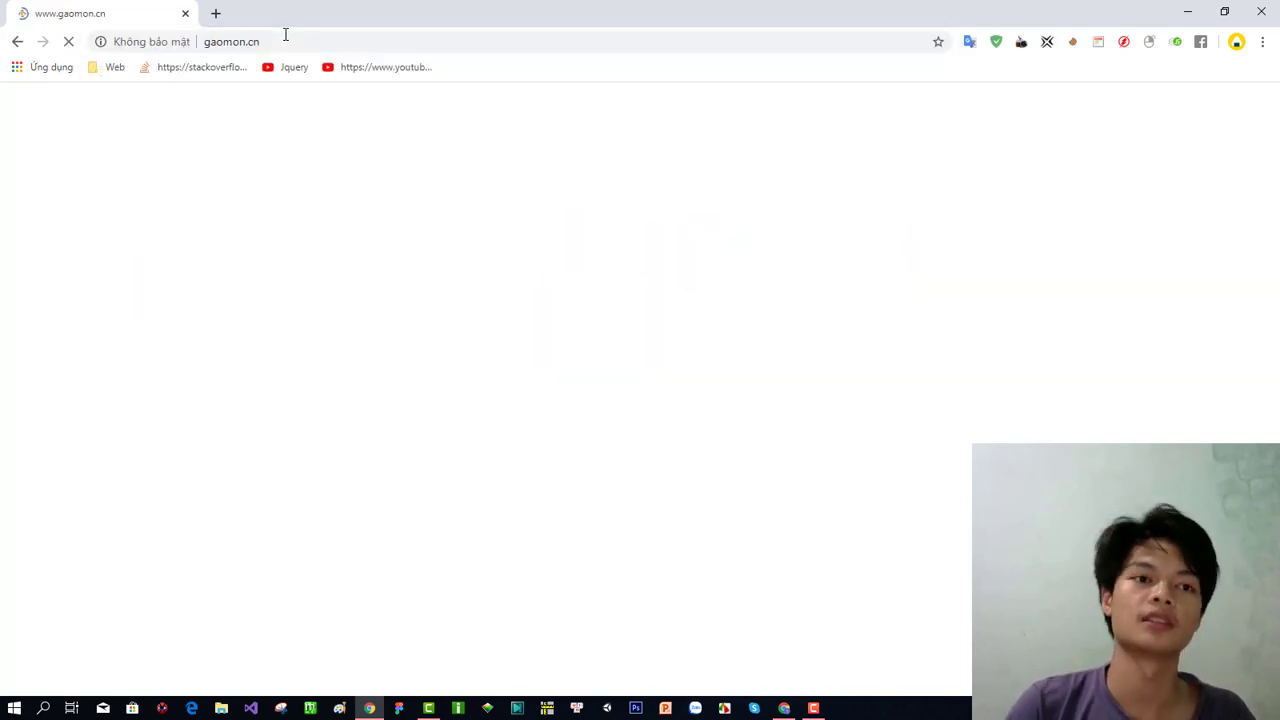
Look through the translated Gaomon home page, from the product banners to the download list and new products sections.
scroll(503, 197, down, 3)
scroll(503, 200, up, 3)
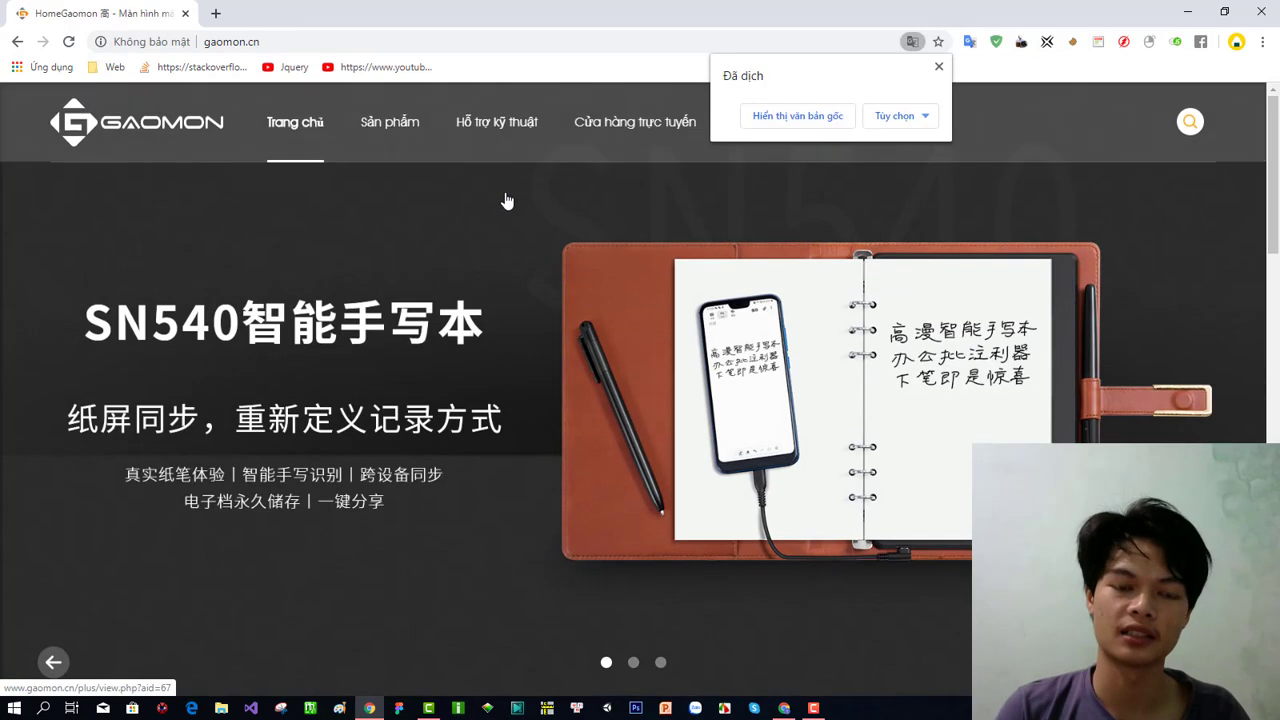
scroll(510, 220, down, 2)
scroll(516, 245, down, 5)
scroll(409, 349, up, 4)
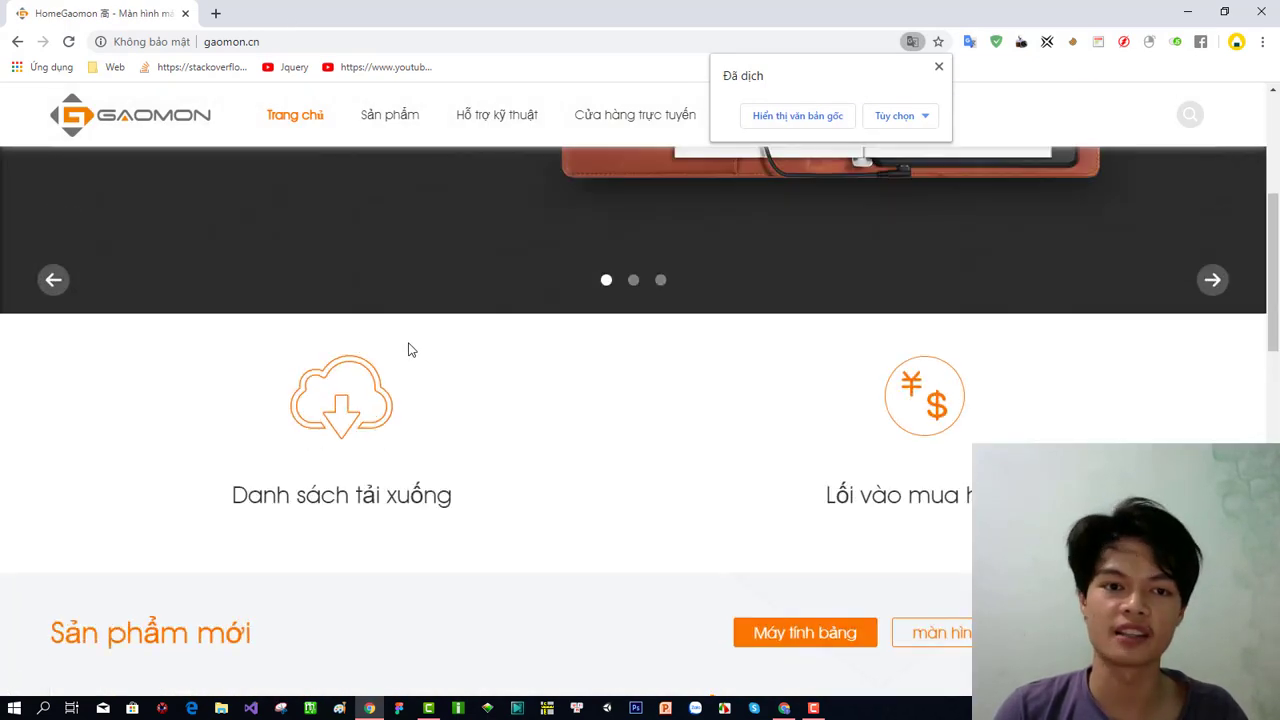
scroll(458, 337, up, 1)
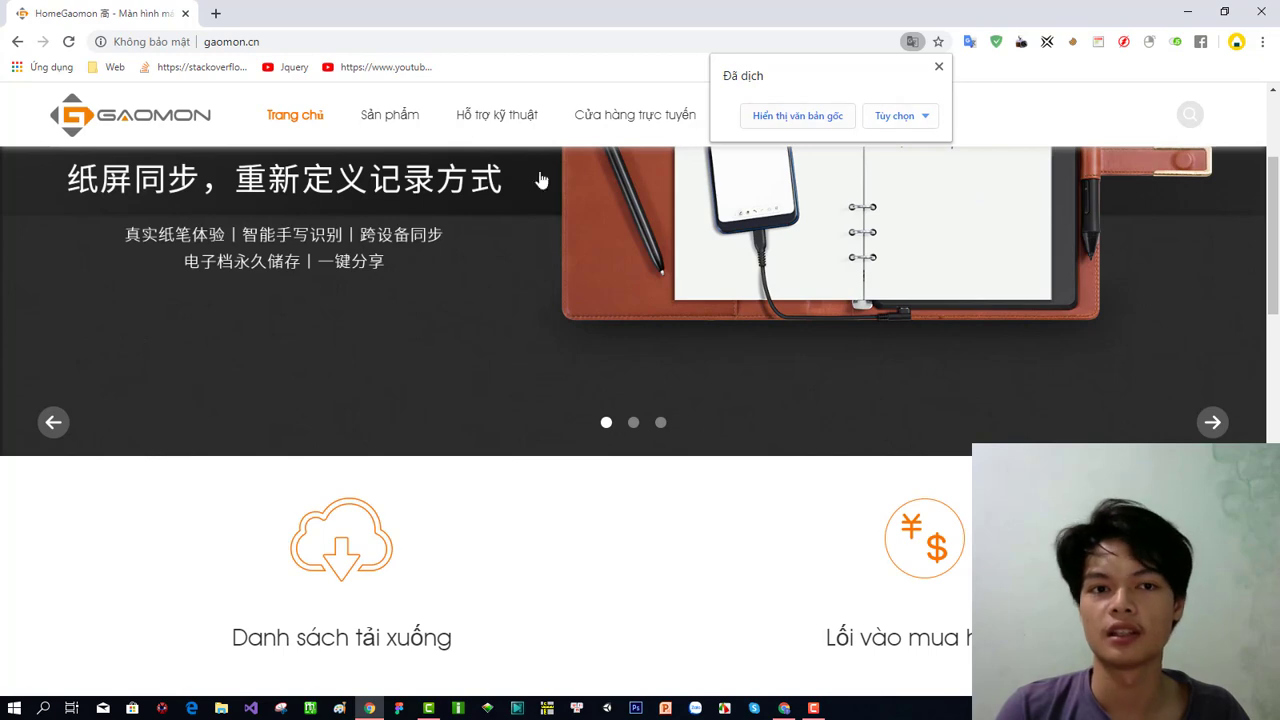
scroll(397, 332, up, 2)
scroll(429, 514, down, 9)
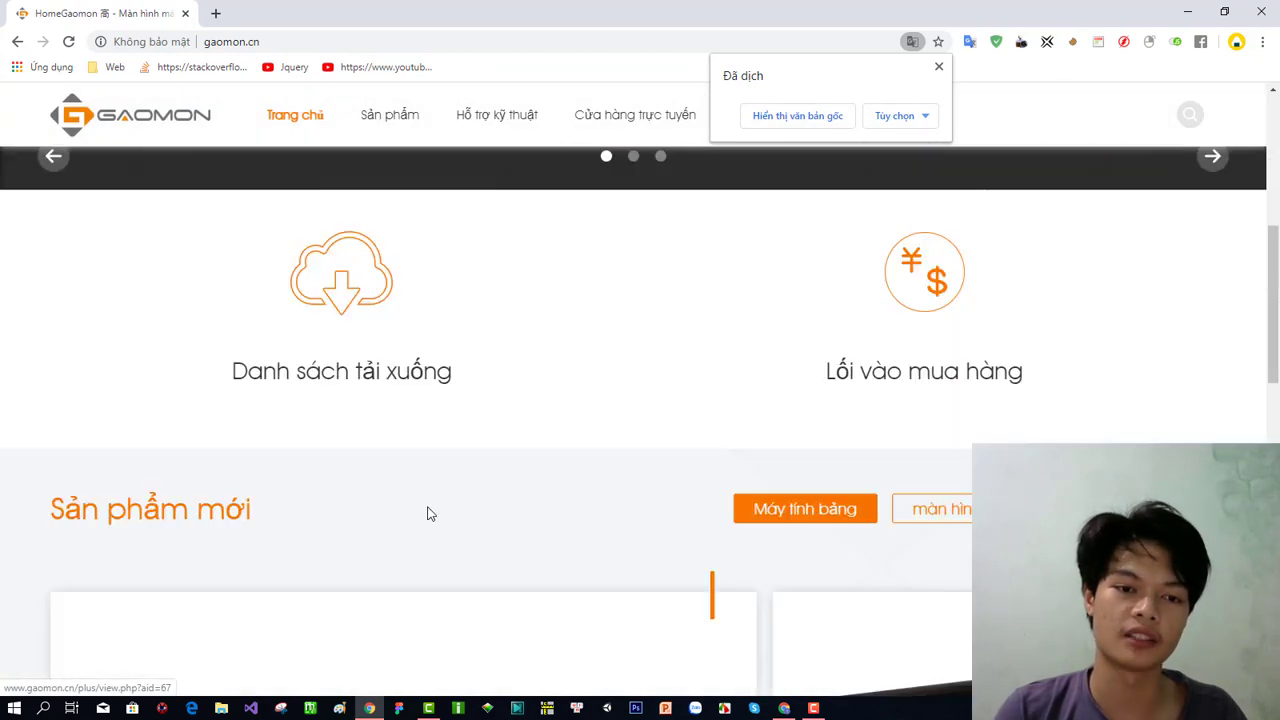
scroll(829, 491, up, 7)
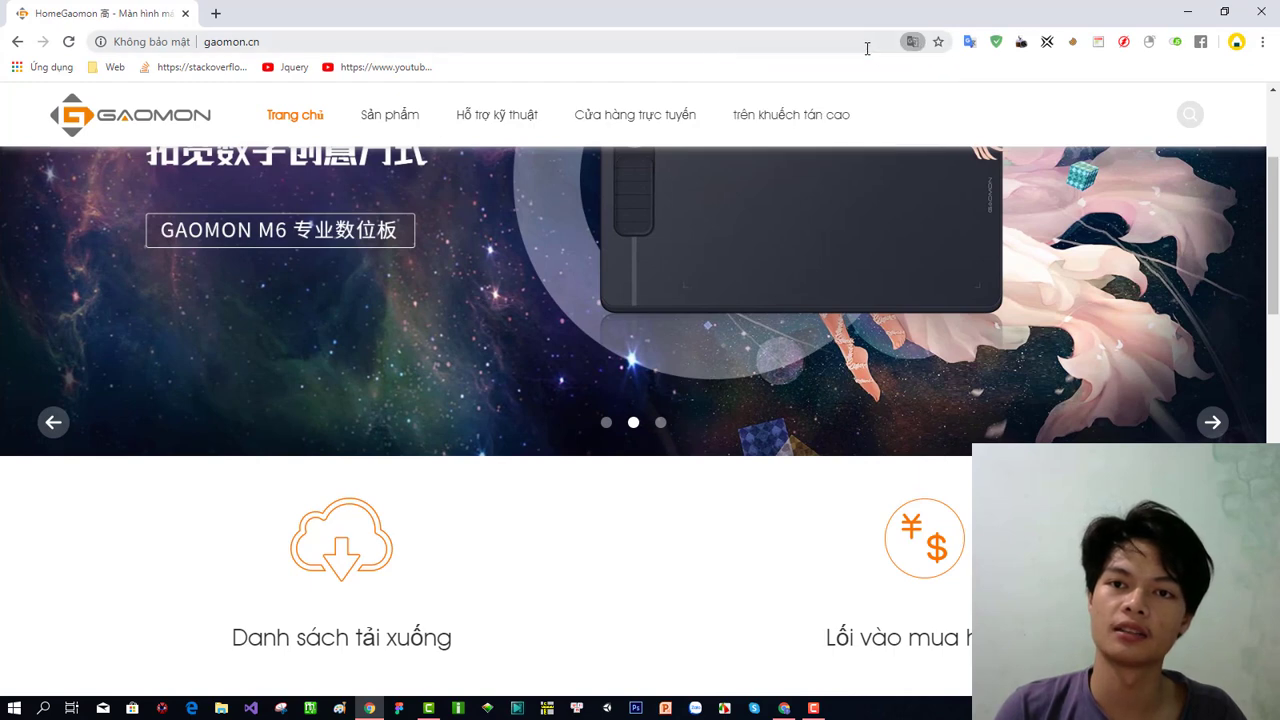
Switch the Gaomon home page from the Vietnamese translation back to its original Chinese text.
click(880, 42)
click(912, 41)
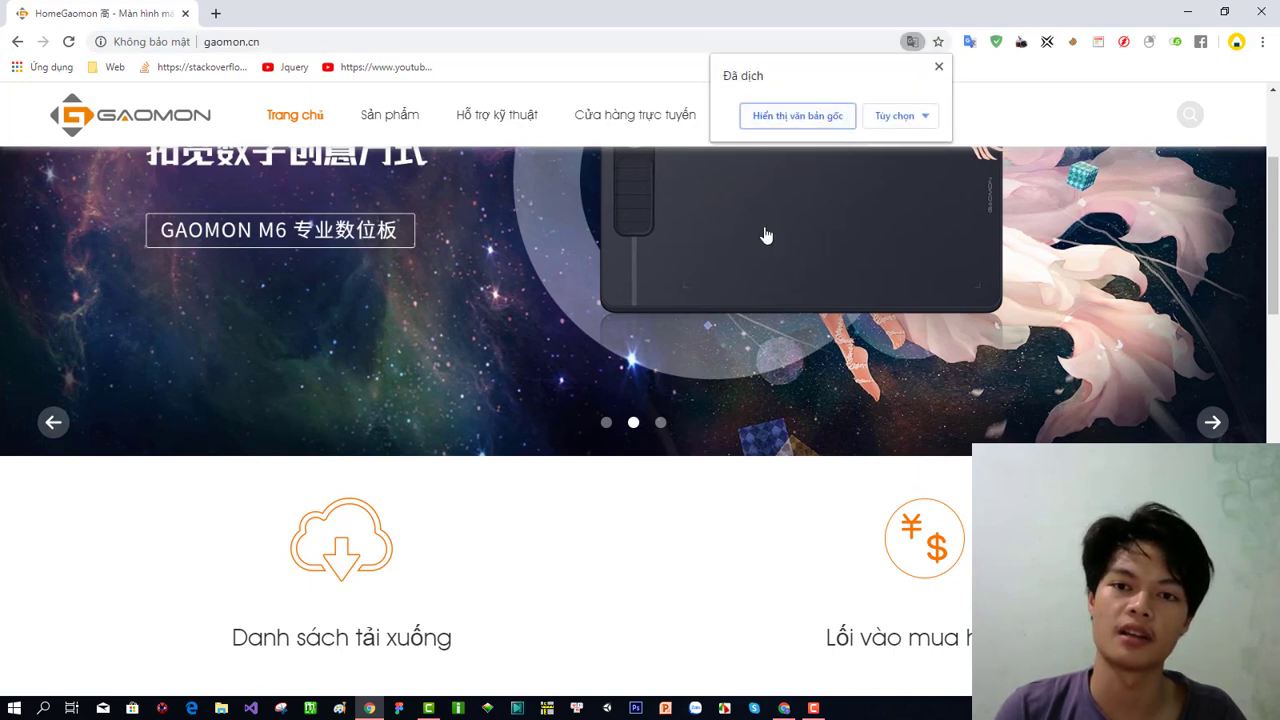
scroll(812, 200, down, 3)
scroll(631, 206, up, 2)
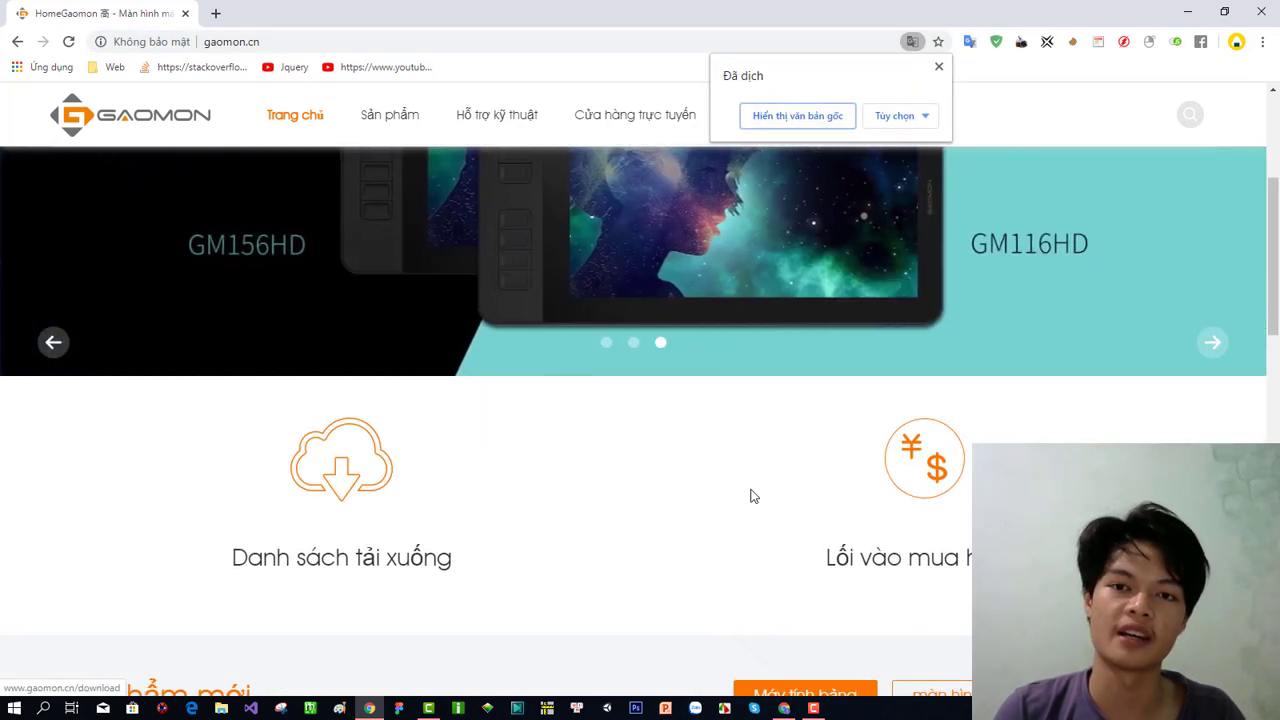
click(812, 118)
scroll(486, 238, down, 2)
scroll(486, 245, up, 2)
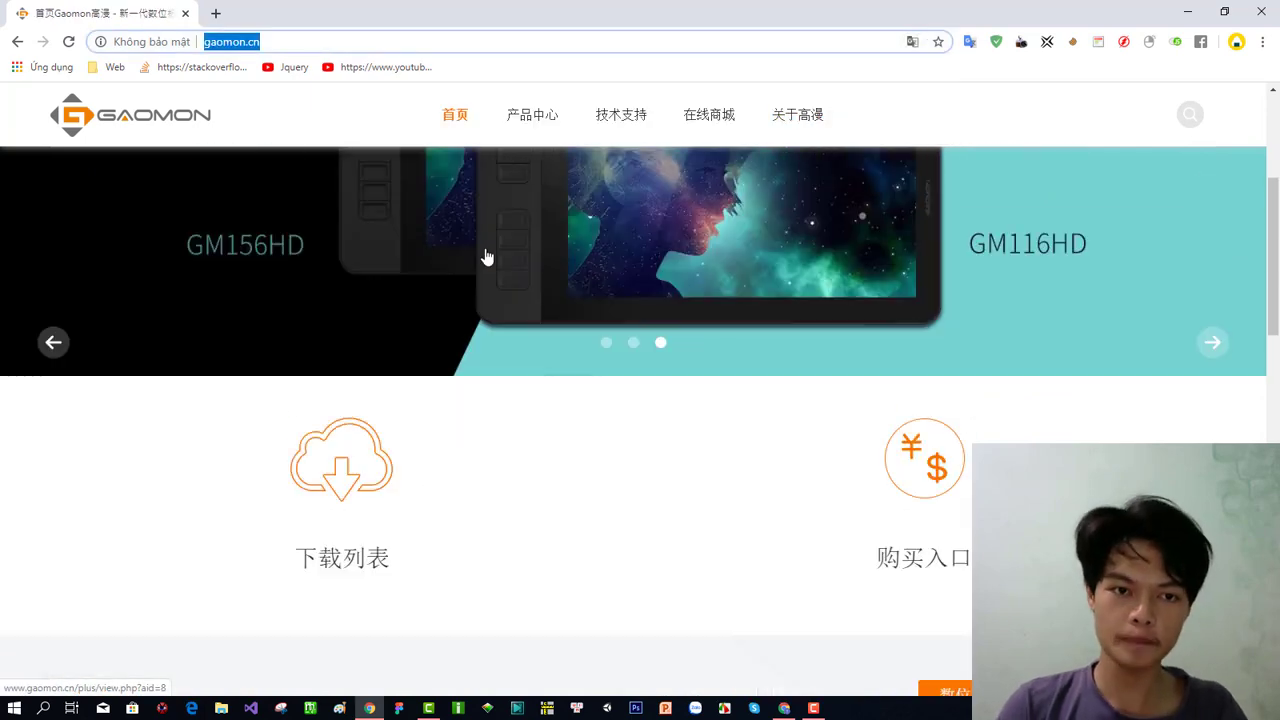
Open the download list page from the Gaomon home page.
scroll(430, 405, down, 1)
scroll(448, 413, up, 3)
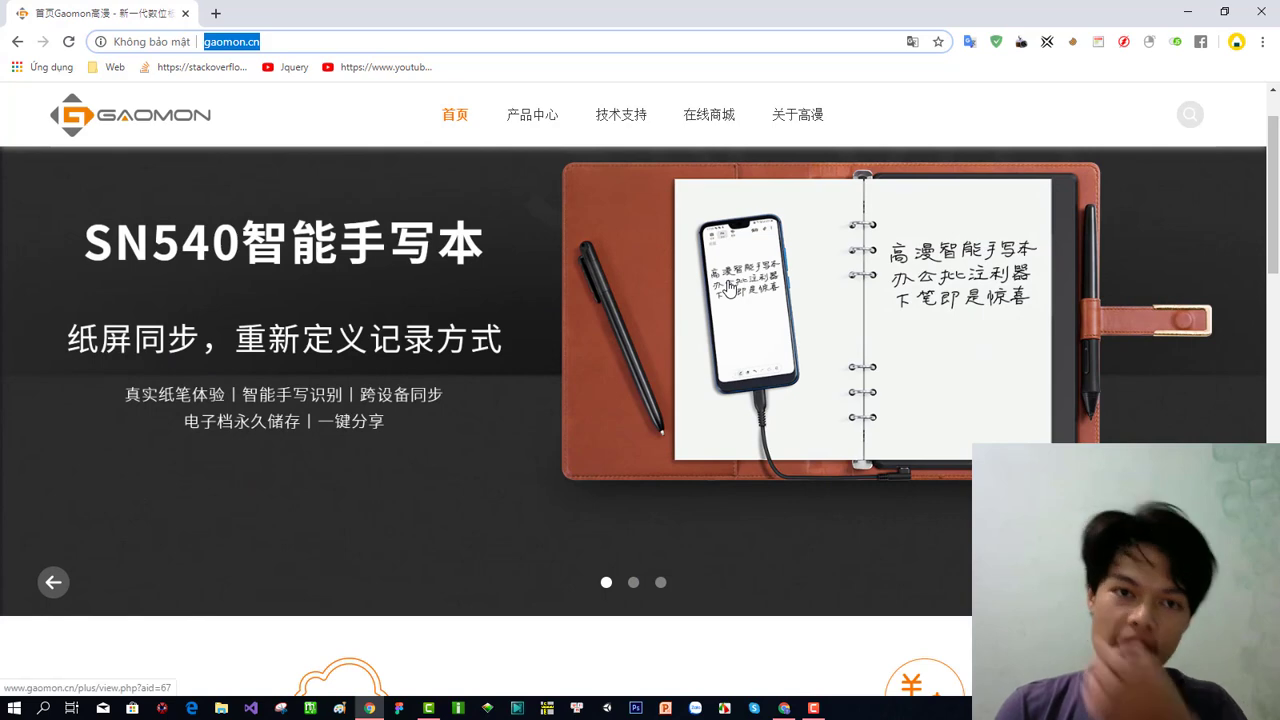
scroll(726, 289, down, 2)
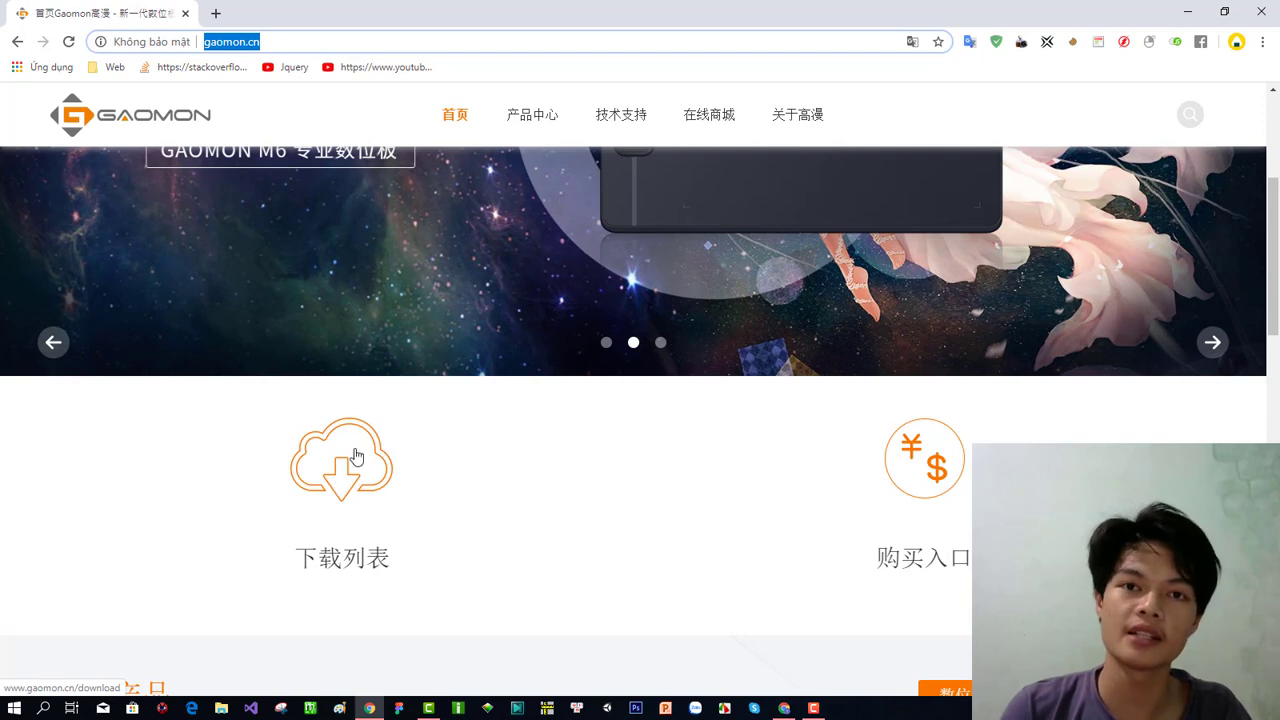
click(348, 475)
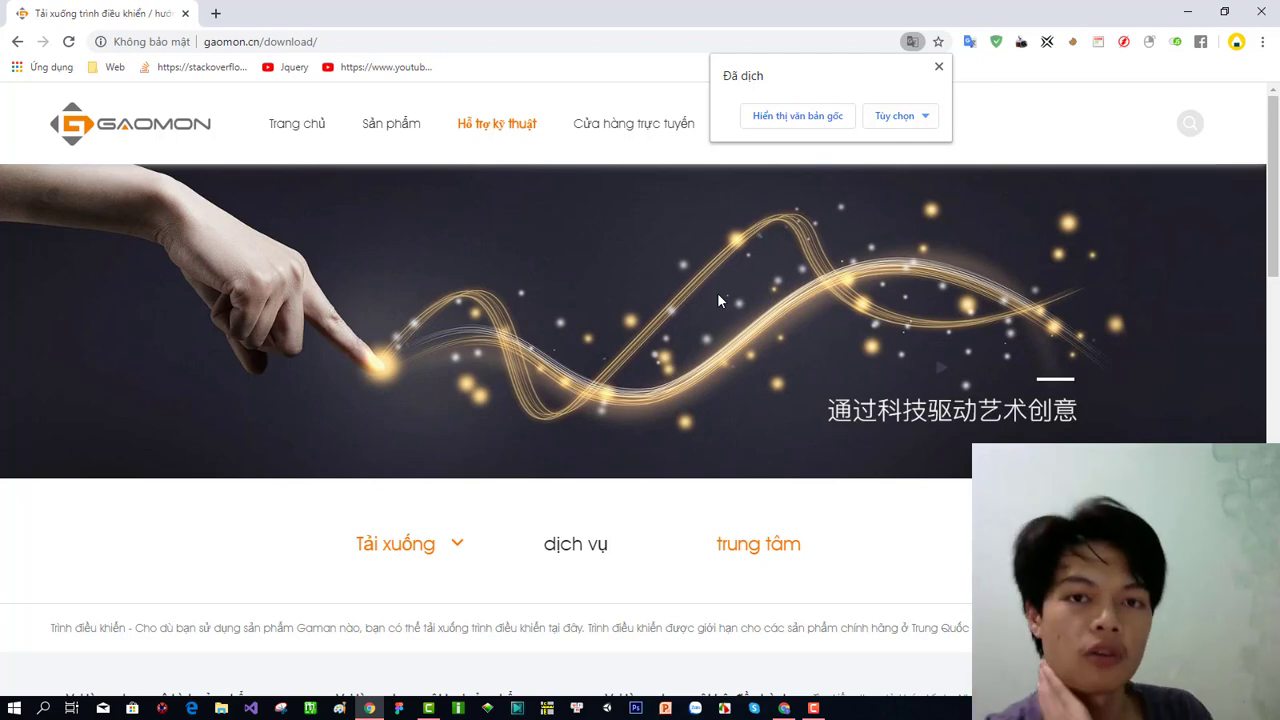
Dismiss the translation notice and examine the product filters and the tablet models offered on the driver download page.
scroll(773, 382, down, 3)
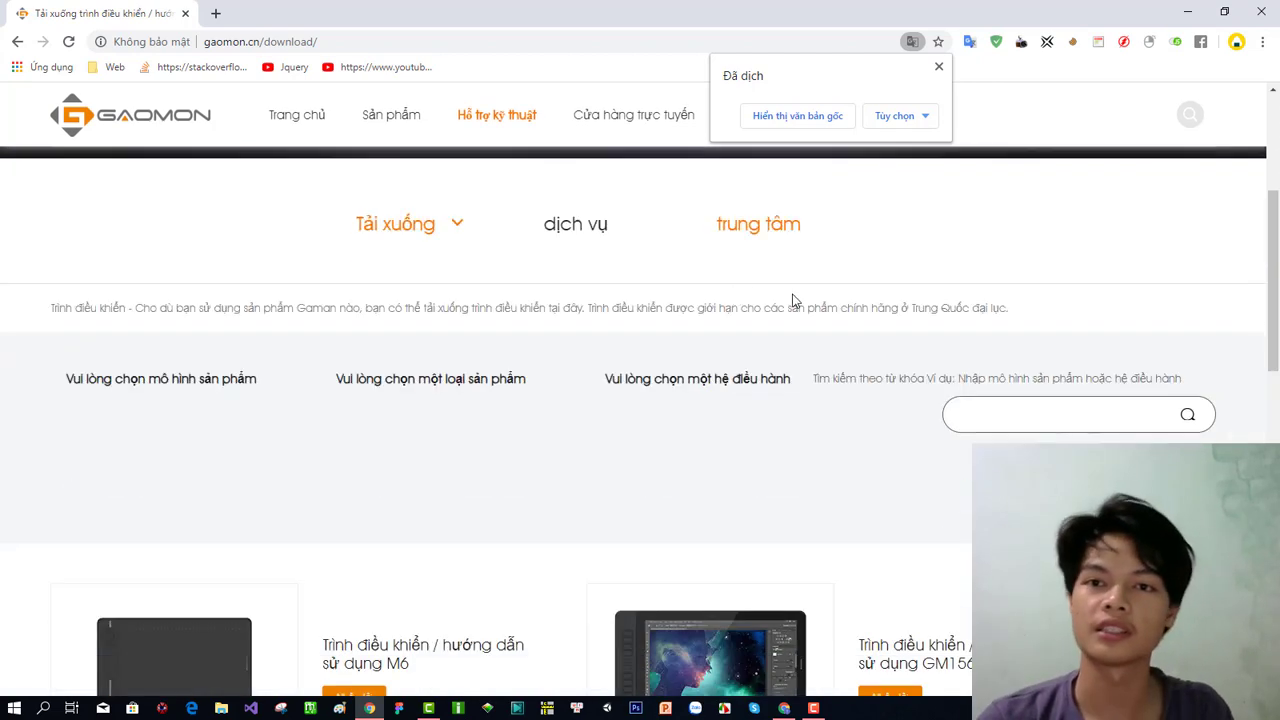
scroll(773, 382, up, 3)
click(938, 68)
scroll(712, 198, down, 5)
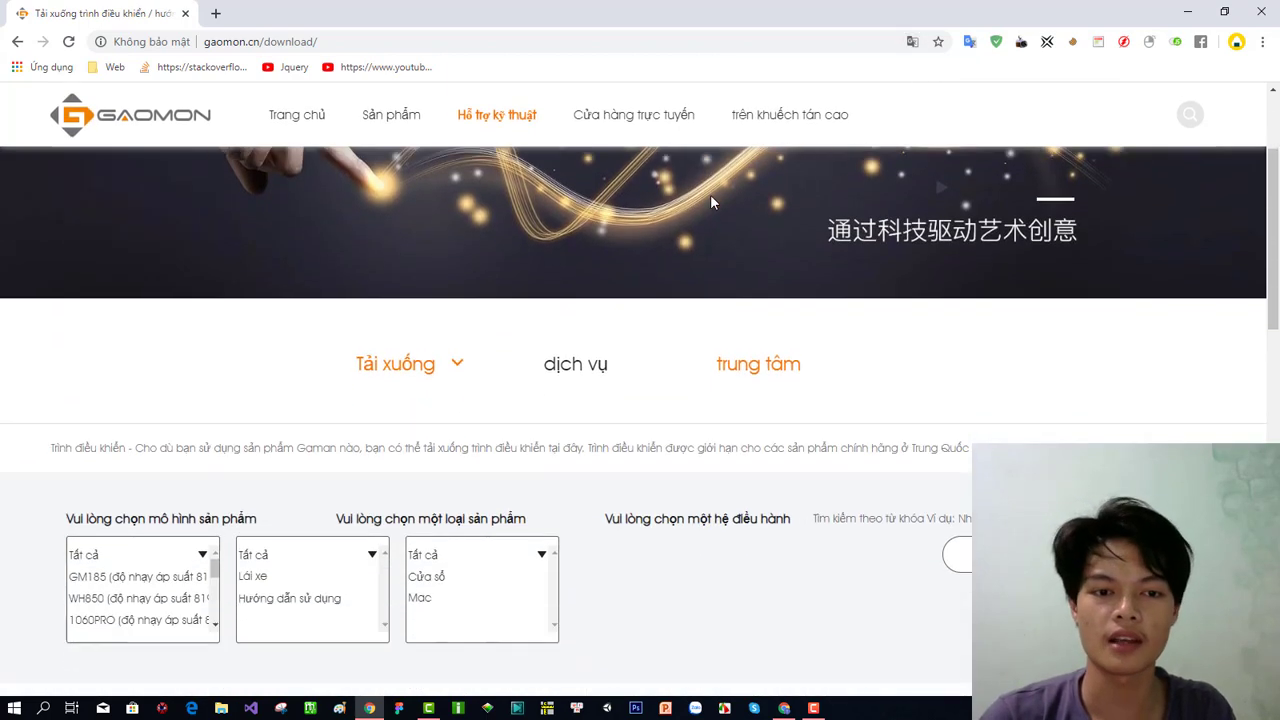
scroll(710, 203, down, 2)
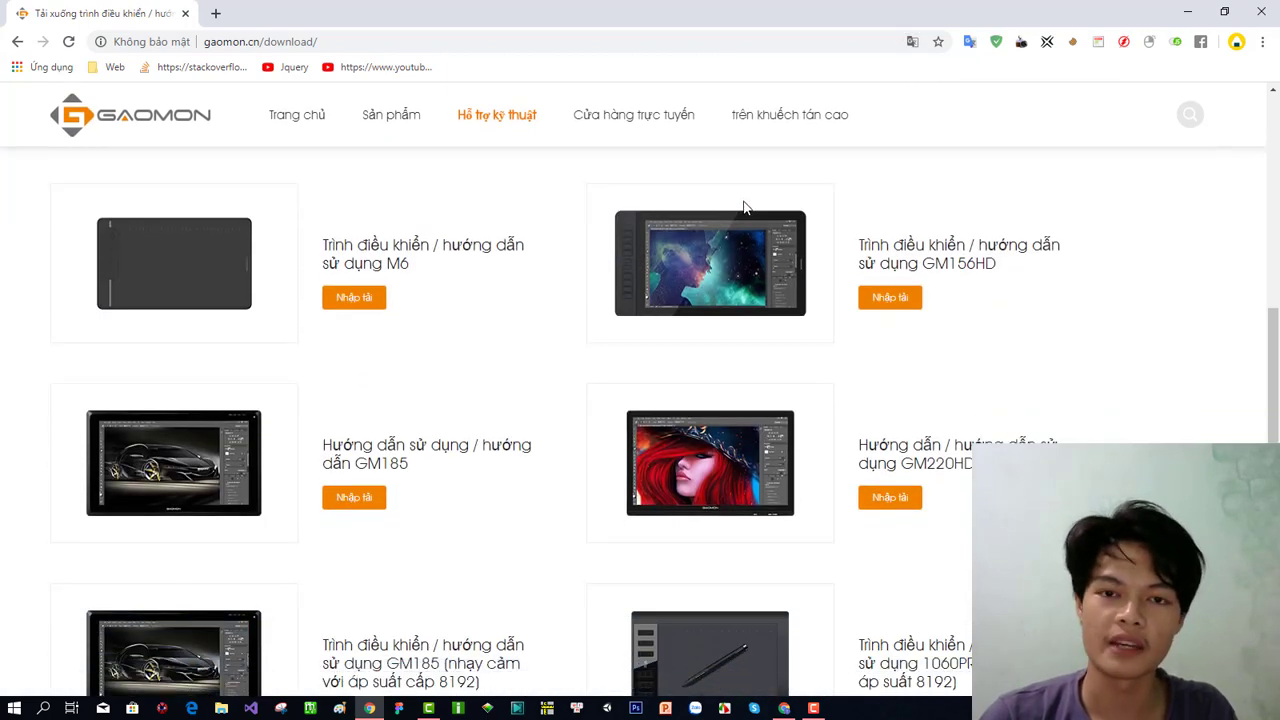
scroll(674, 305, down, 3)
scroll(674, 305, down, 3)
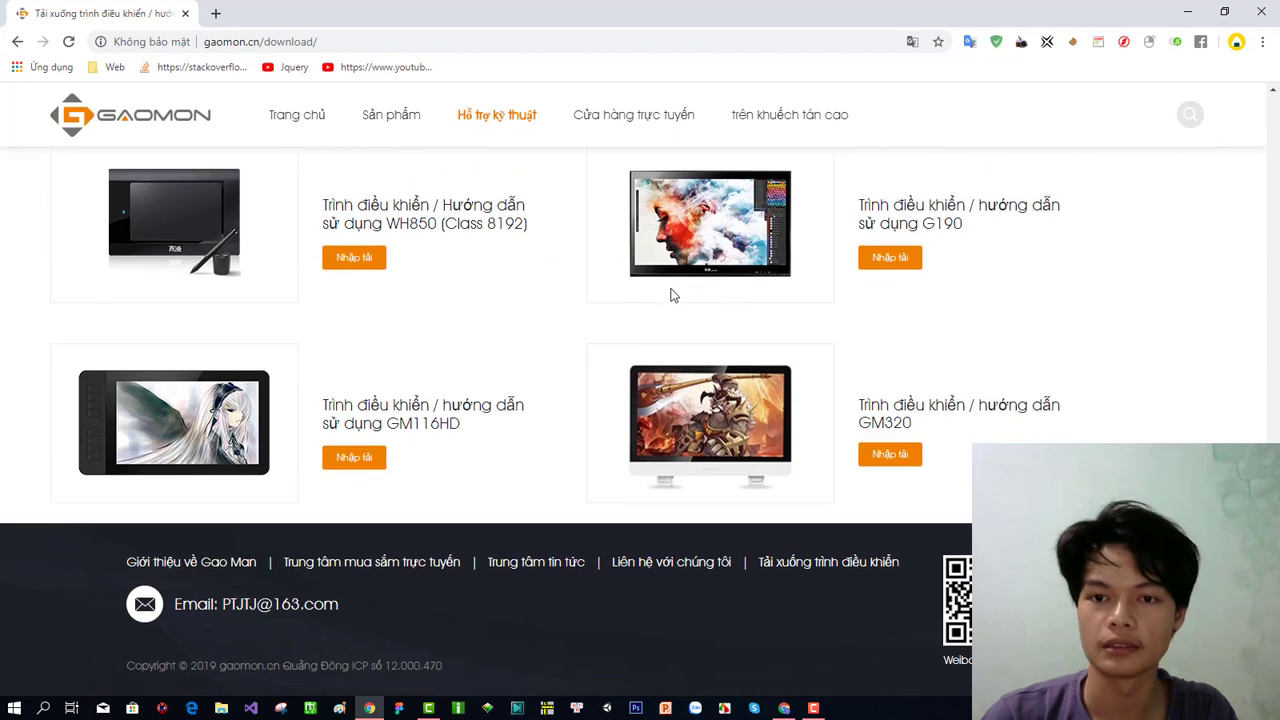
scroll(672, 296, up, 1)
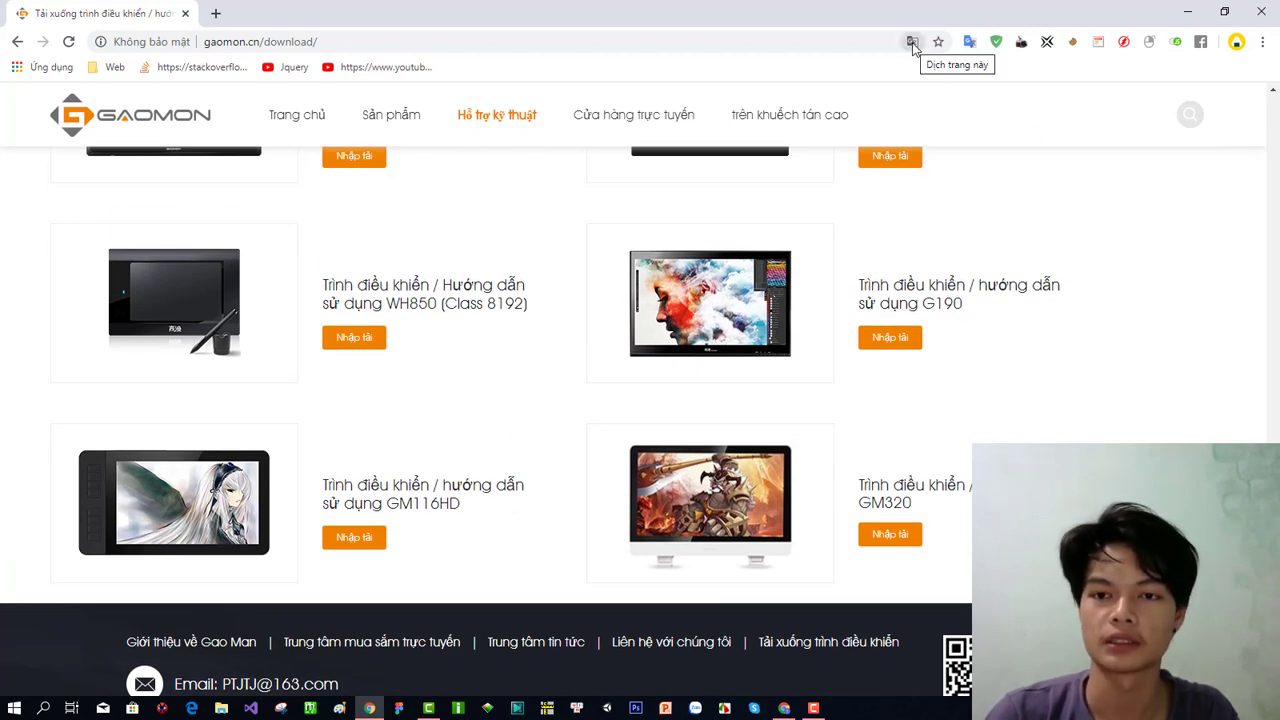
Show the driver download page in its original Chinese instead of the Vietnamese translation.
click(911, 42)
click(843, 110)
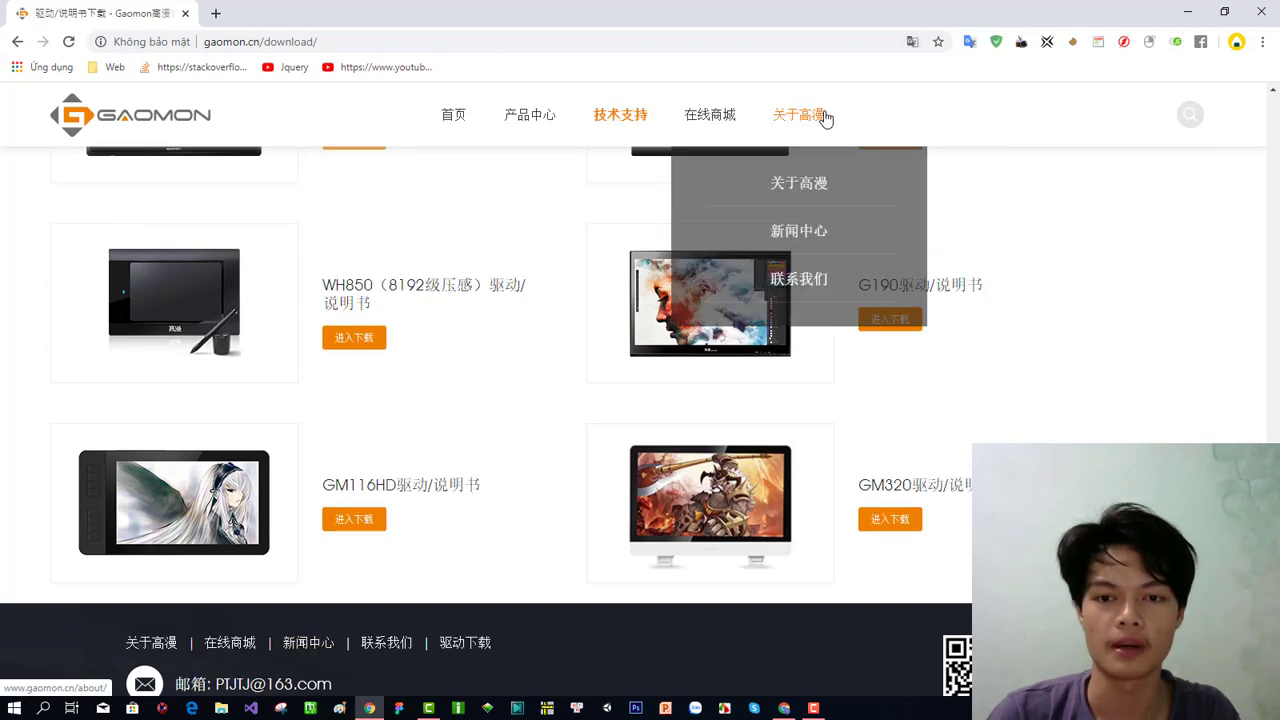
scroll(1005, 267, up, 2)
scroll(609, 314, down, 1)
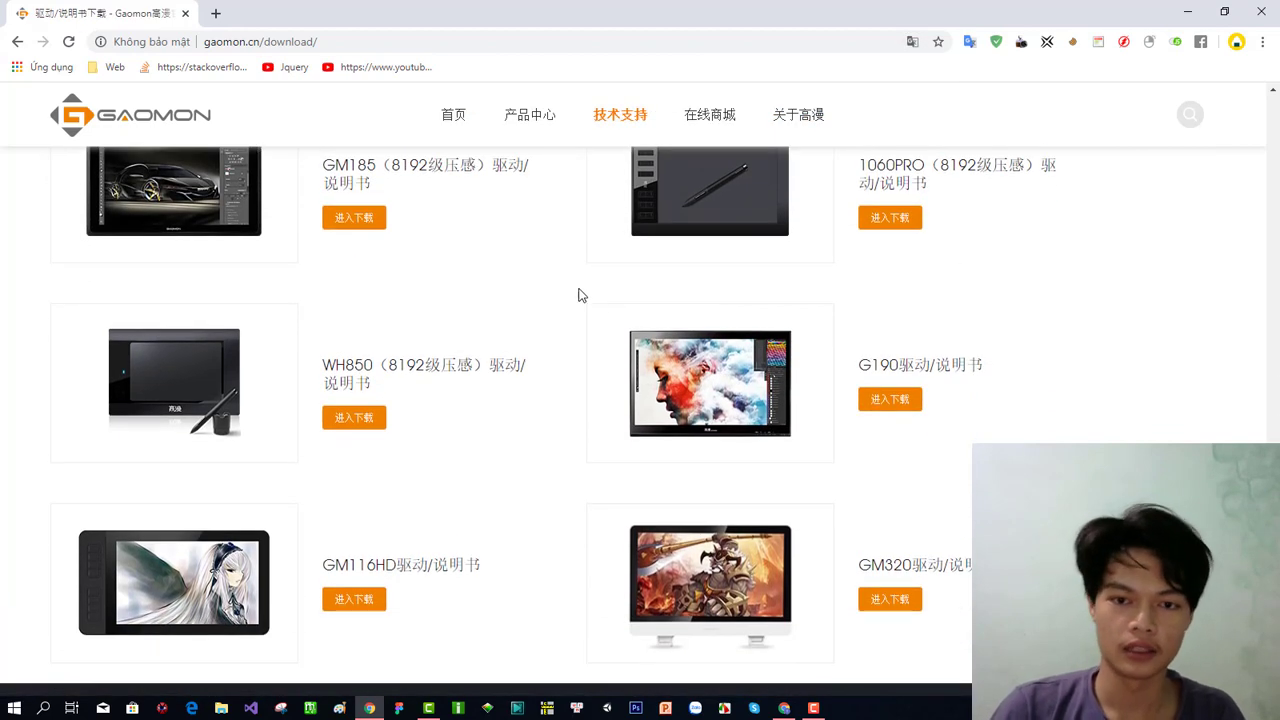
scroll(573, 457, down, 1)
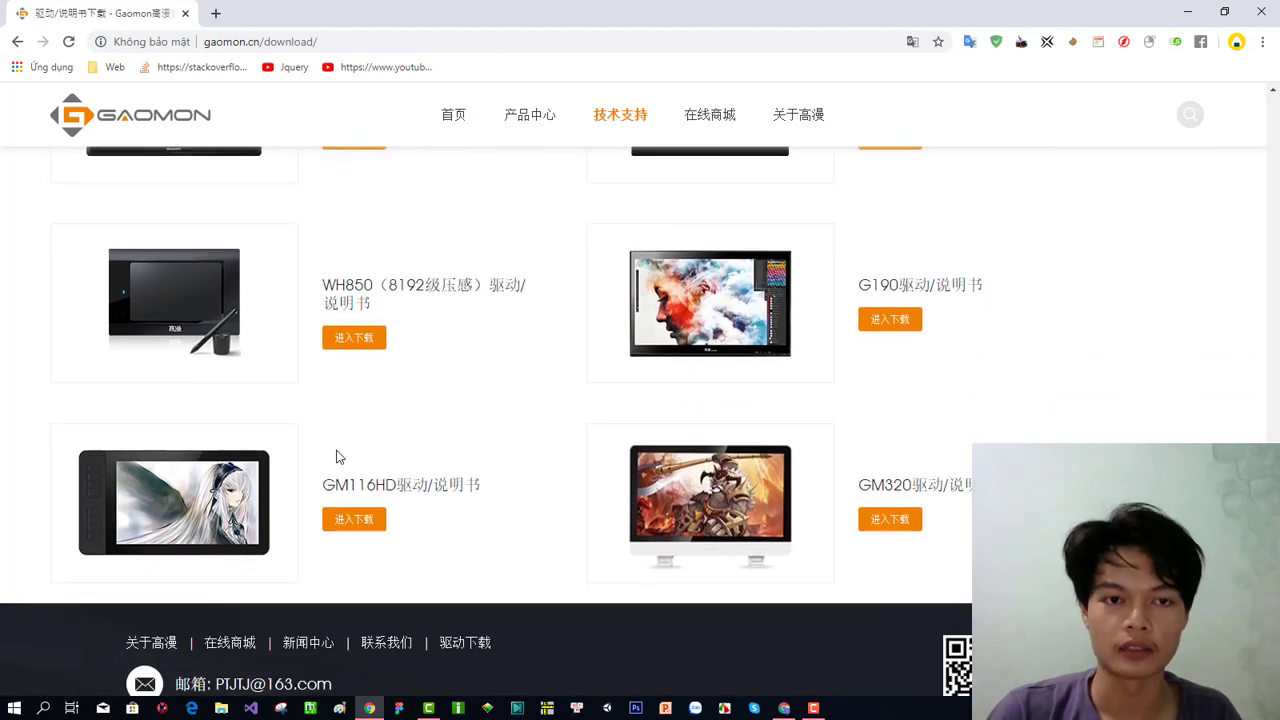
Look through the Chinese driver list for the tablet models, including the 1060PRO entry and the model filters.
scroll(370, 352, up, 3)
scroll(757, 337, down, 3)
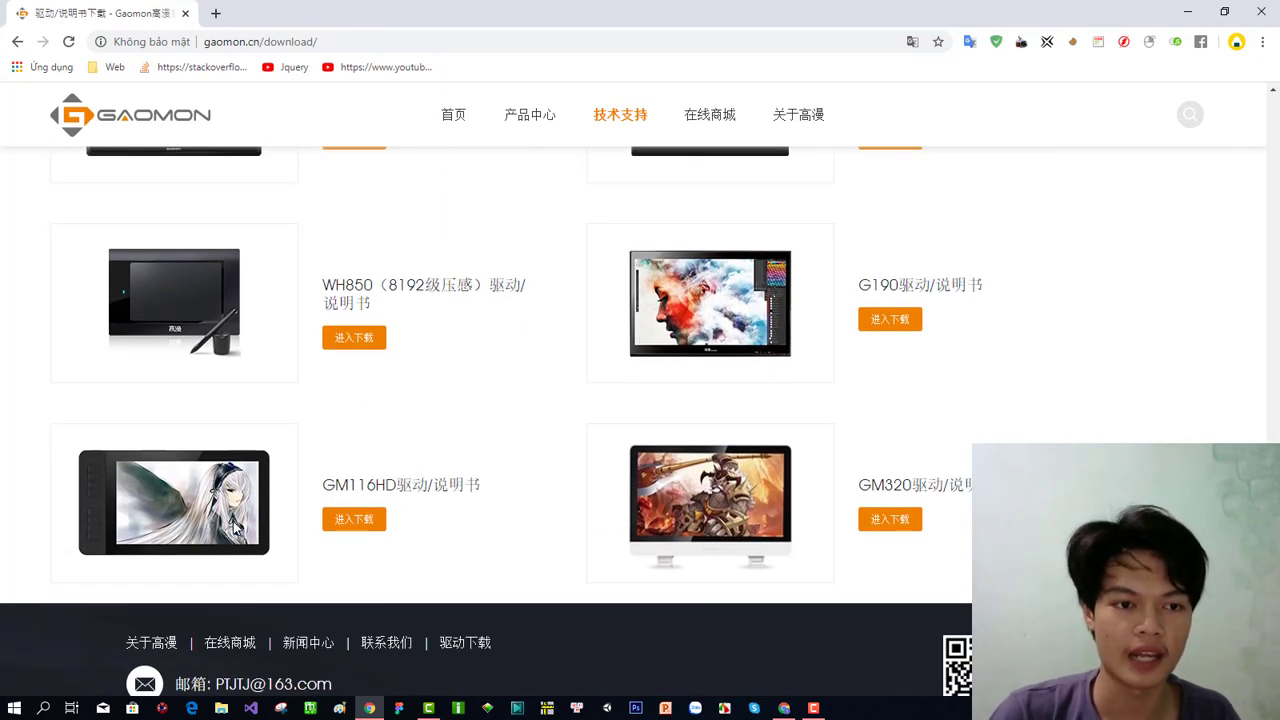
scroll(371, 463, up, 9)
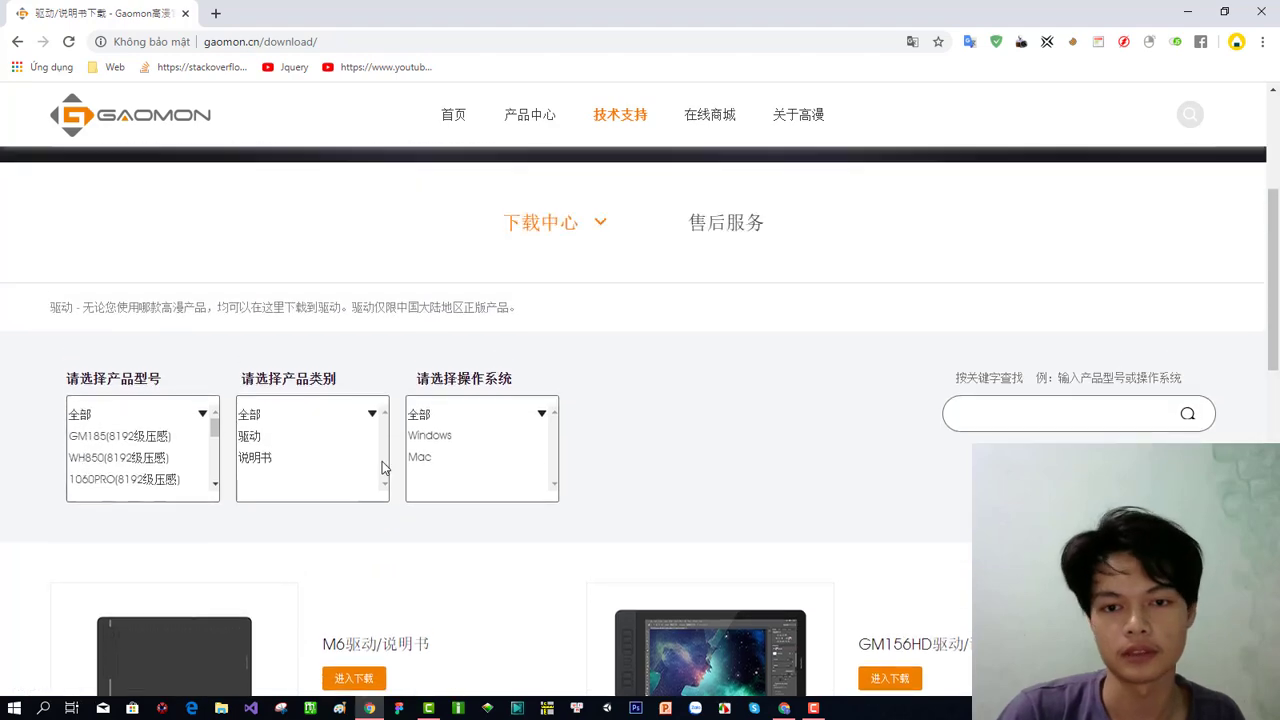
scroll(810, 490, down, 5)
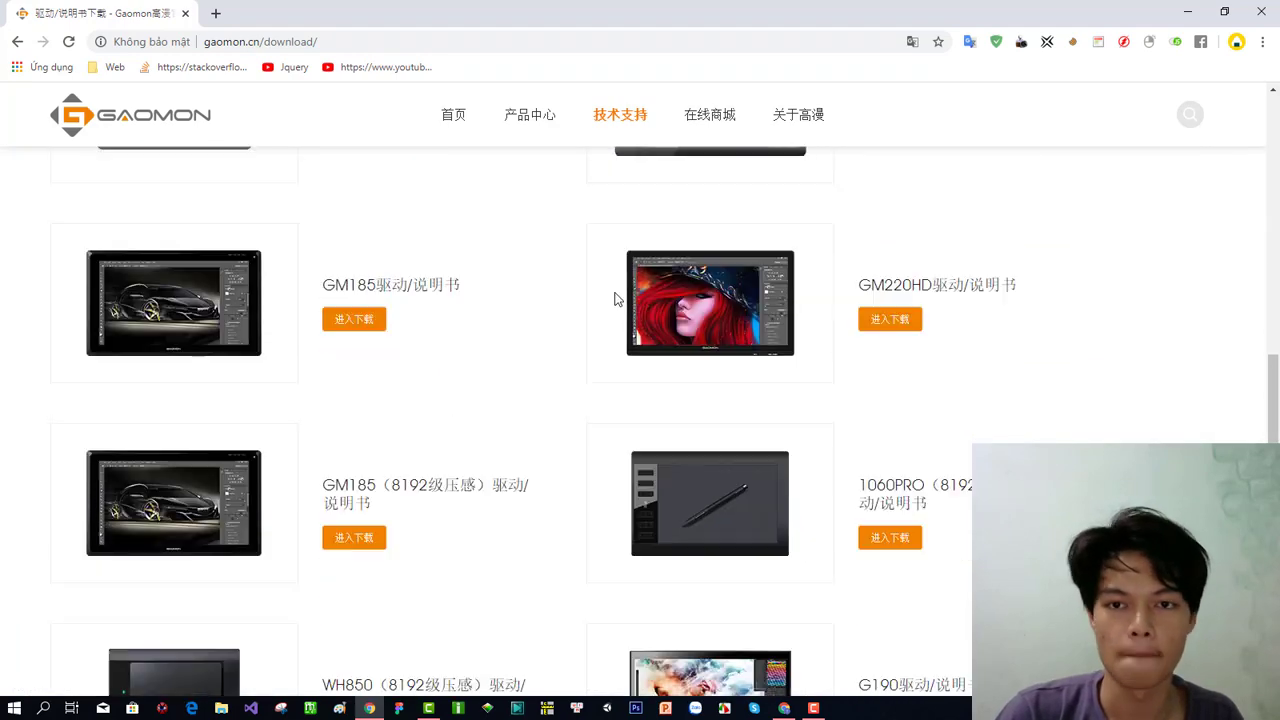
scroll(830, 300, down, 3)
scroll(330, 306, down, 3)
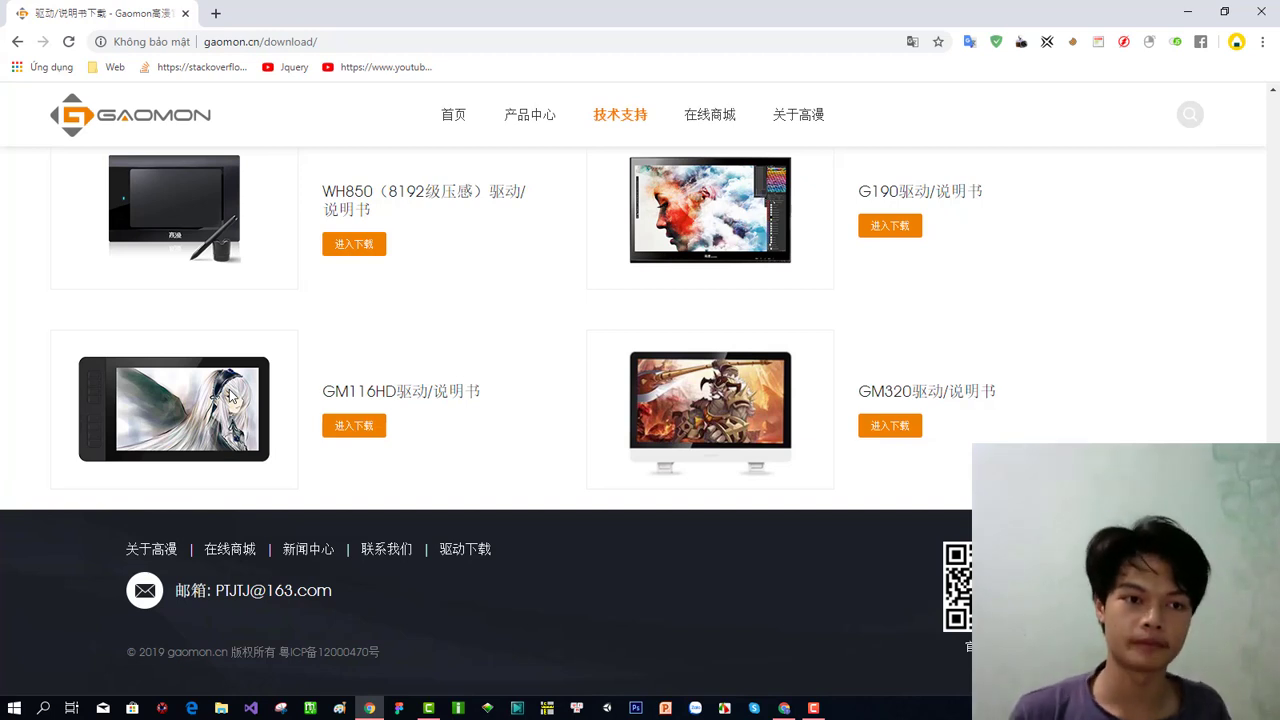
scroll(745, 388, up, 2)
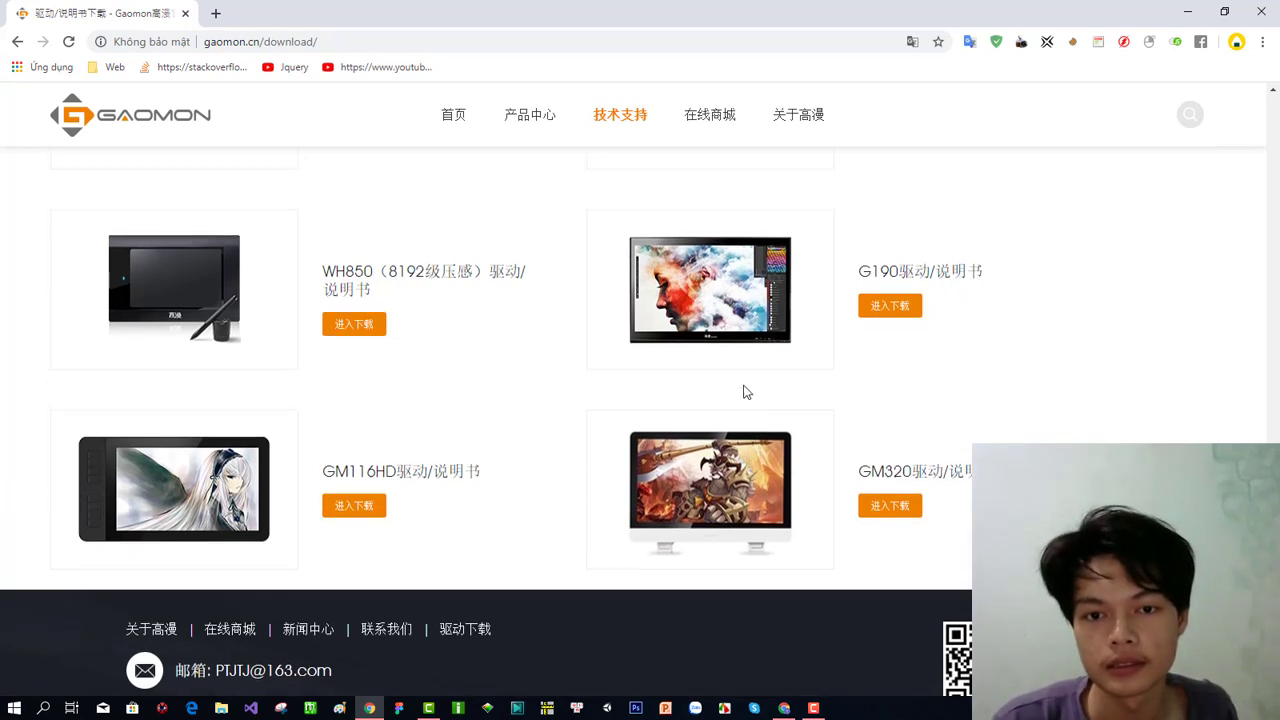
scroll(600, 433, up, 1)
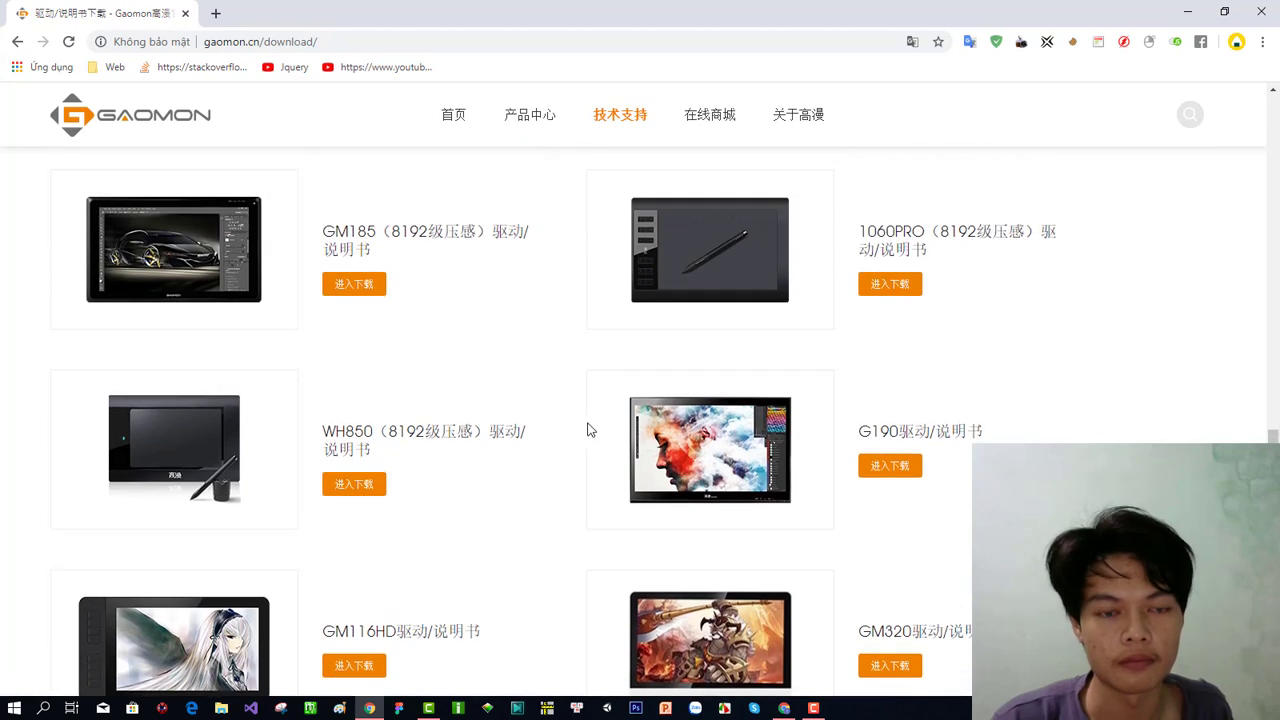
Open tiki.vn in a new browser tab, keeping the Gaomon download page open.
click(214, 13)
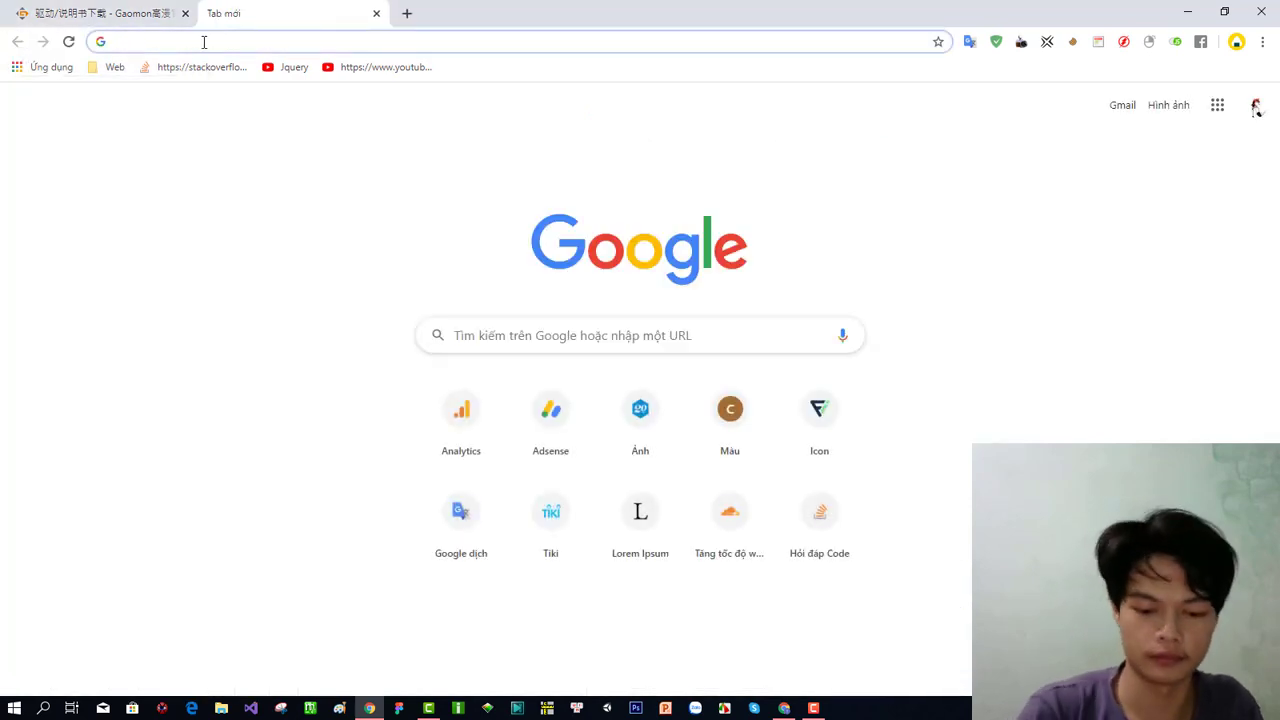
text(tiki.vn)
key(Return)
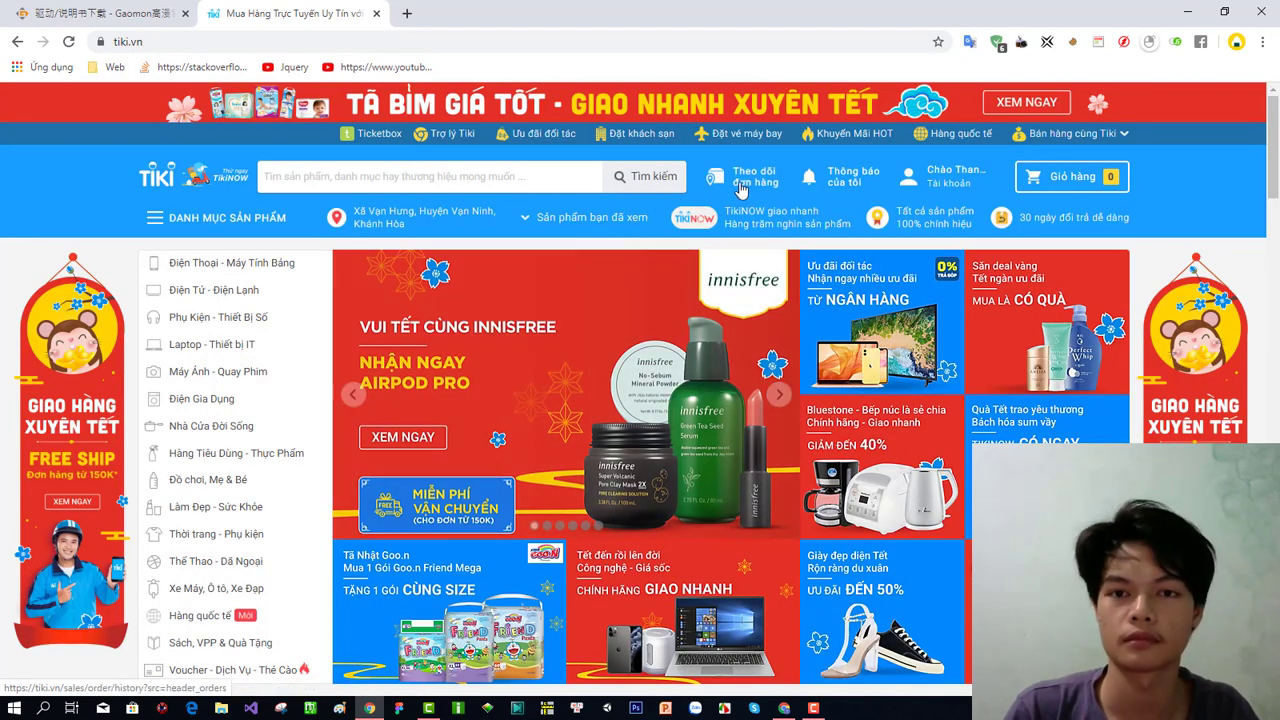
click(741, 185)
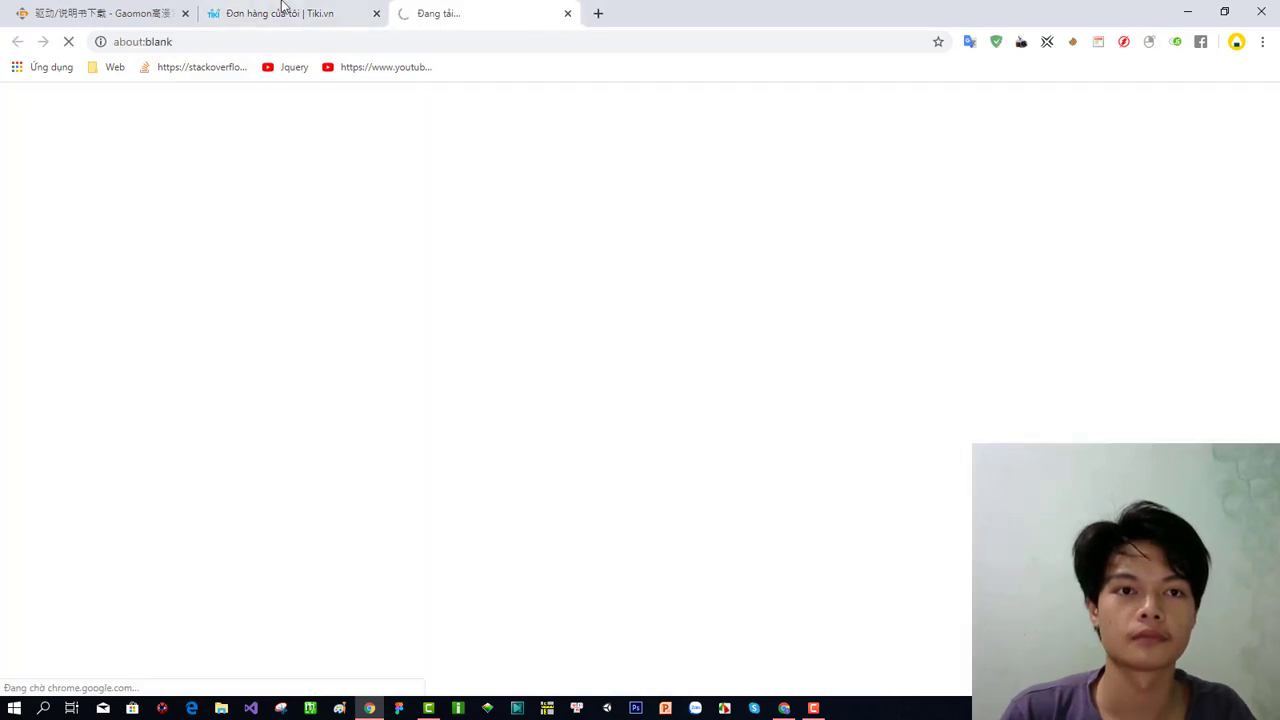
click(283, 12)
click(390, 12)
click(376, 13)
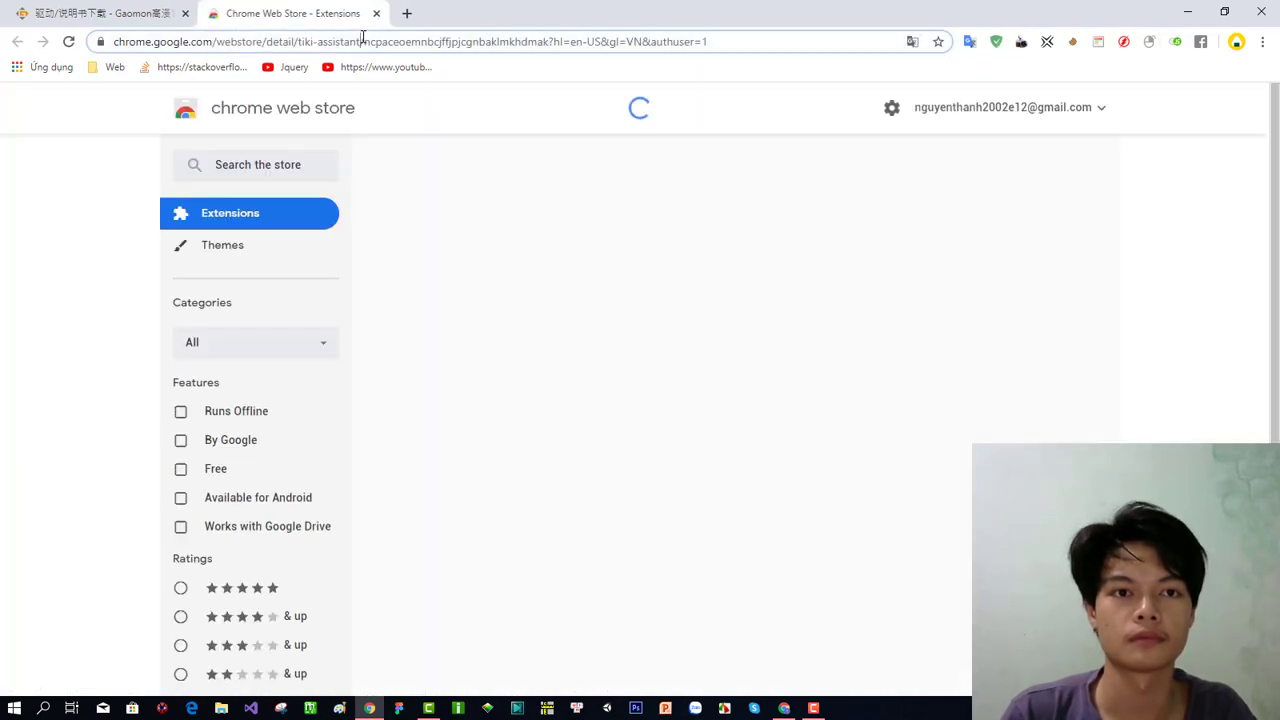
Load tiki.vn in place of the Chrome Web Store page and bring up the product search suggestions.
key(ctrl+l)
text(tiki)
key(Return)
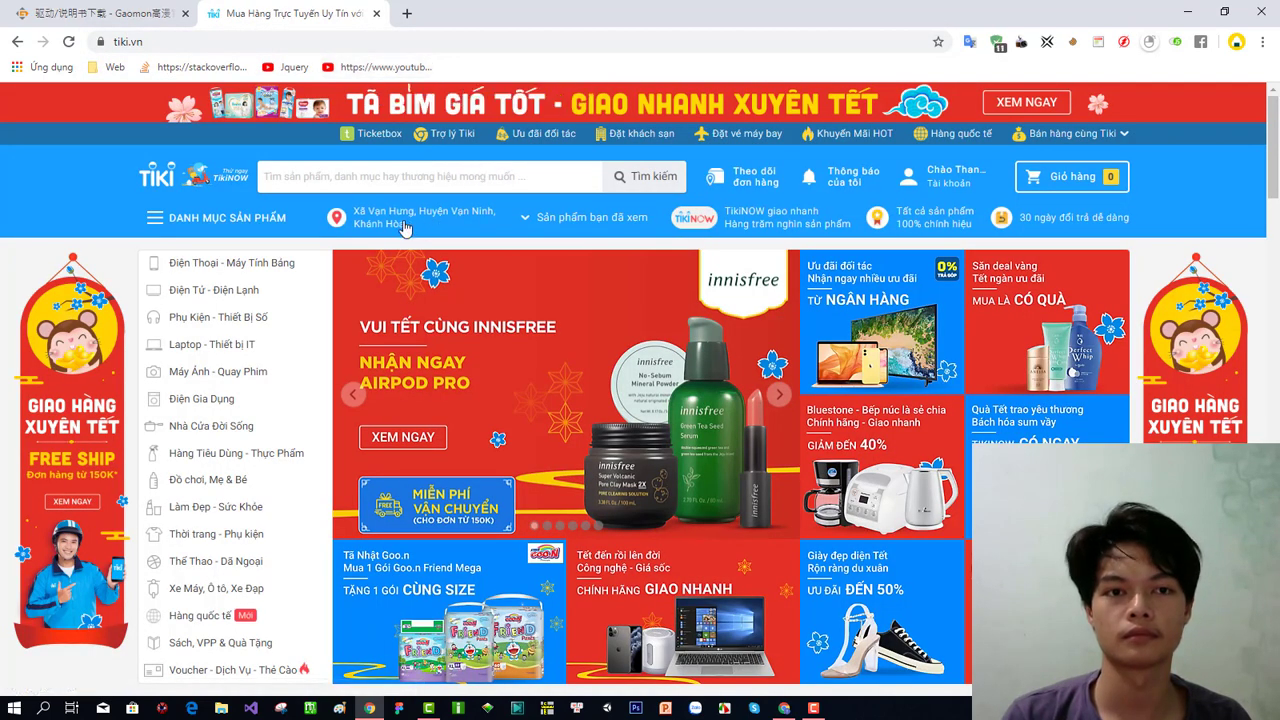
click(386, 176)
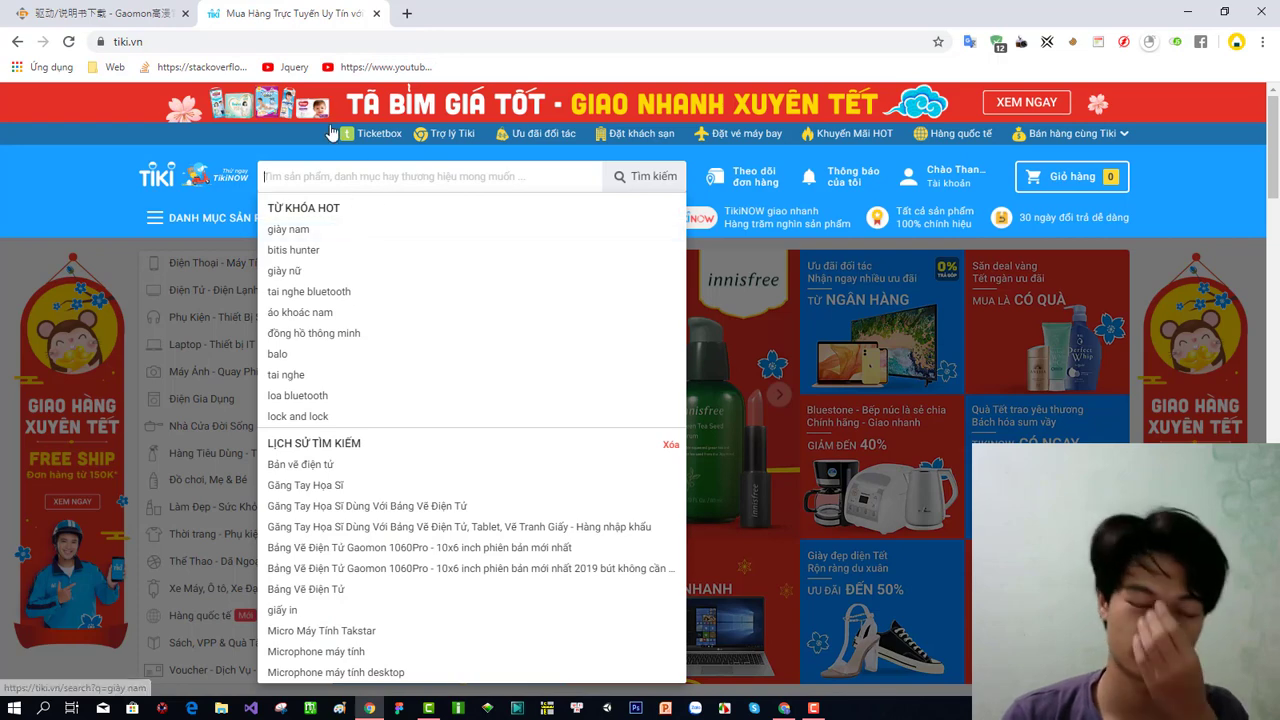
Return to the Gaomon download page and look through the tablet driver entries and the product model filter.
click(130, 8)
scroll(563, 383, up, 1)
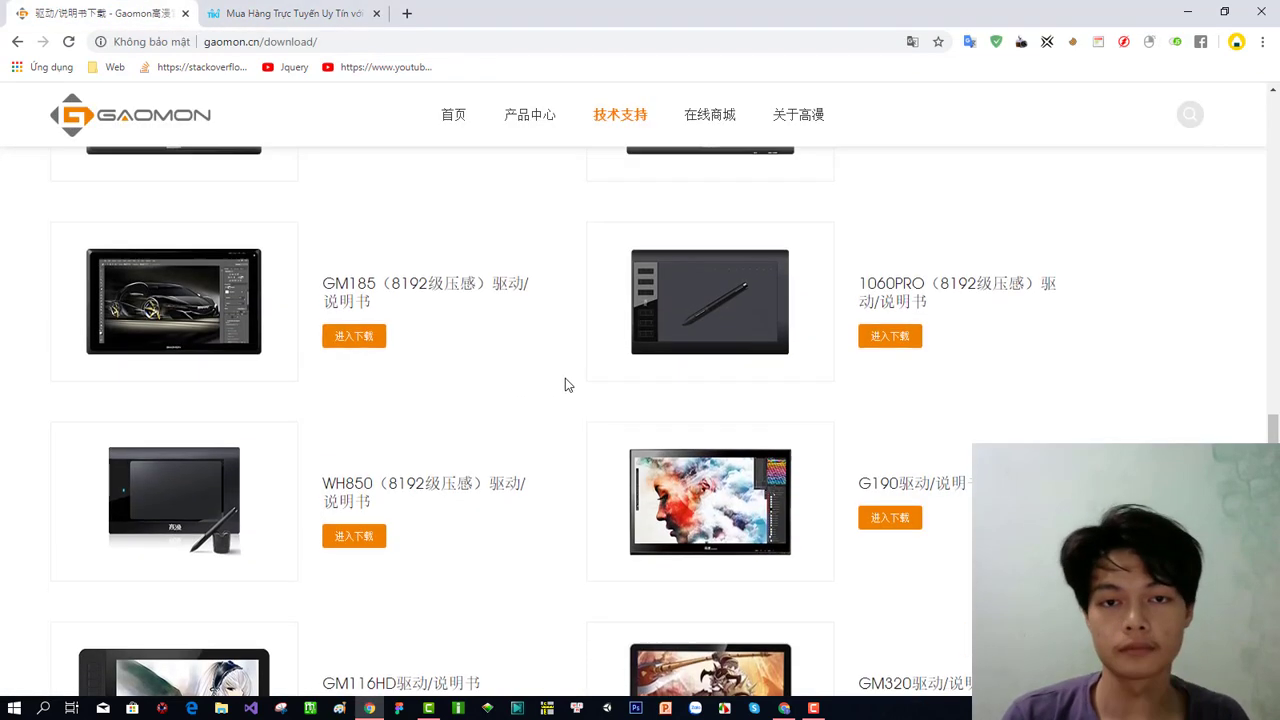
scroll(588, 391, down, 3)
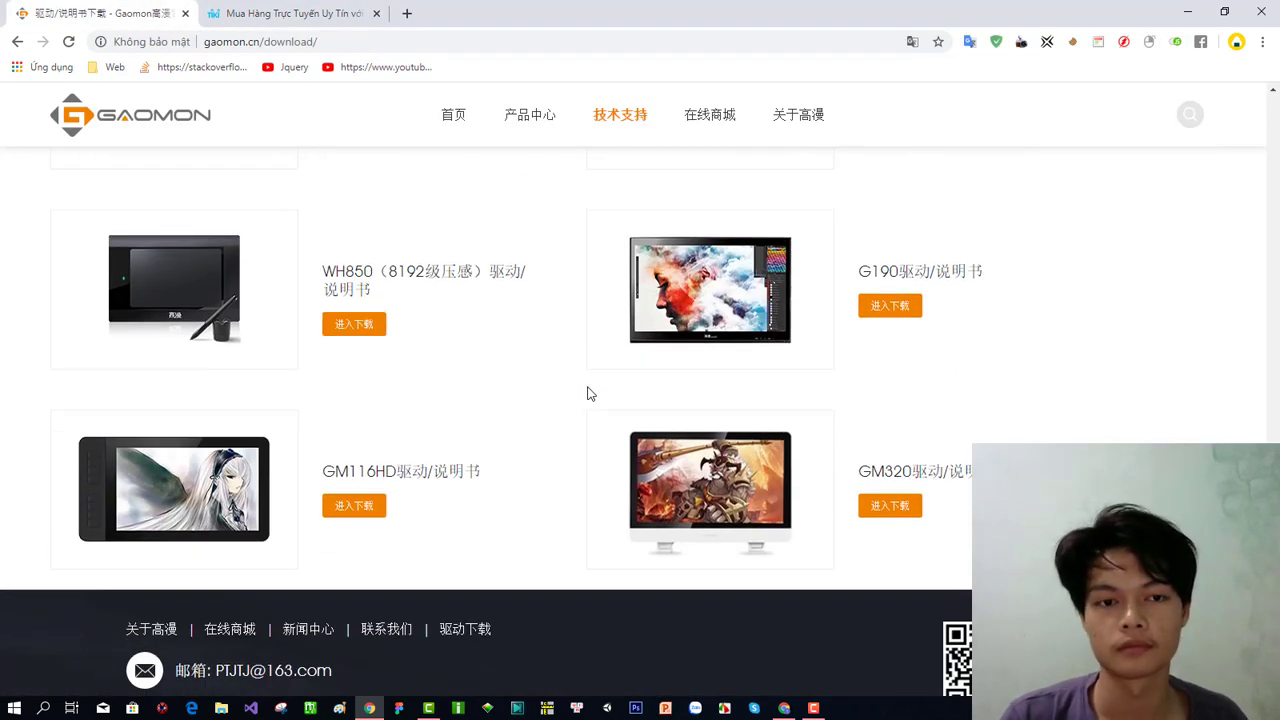
scroll(588, 393, up, 4)
scroll(588, 393, down, 1)
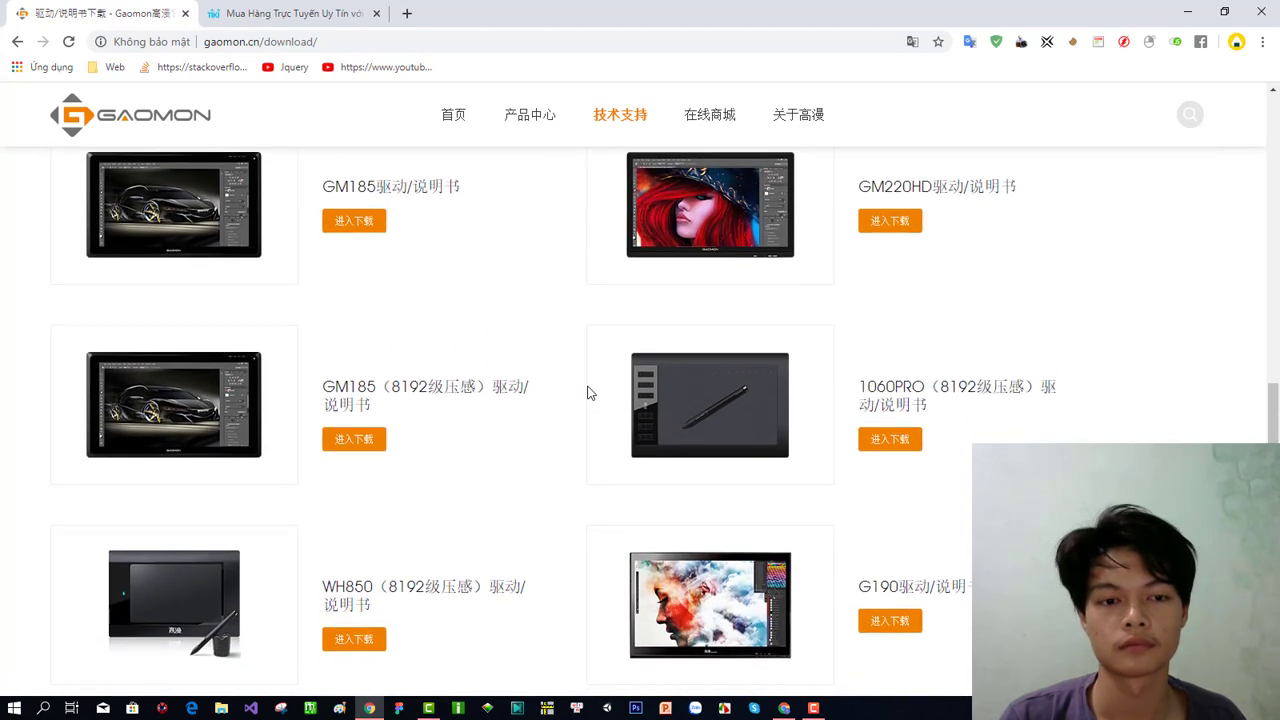
scroll(588, 393, down, 3)
scroll(588, 393, up, 3)
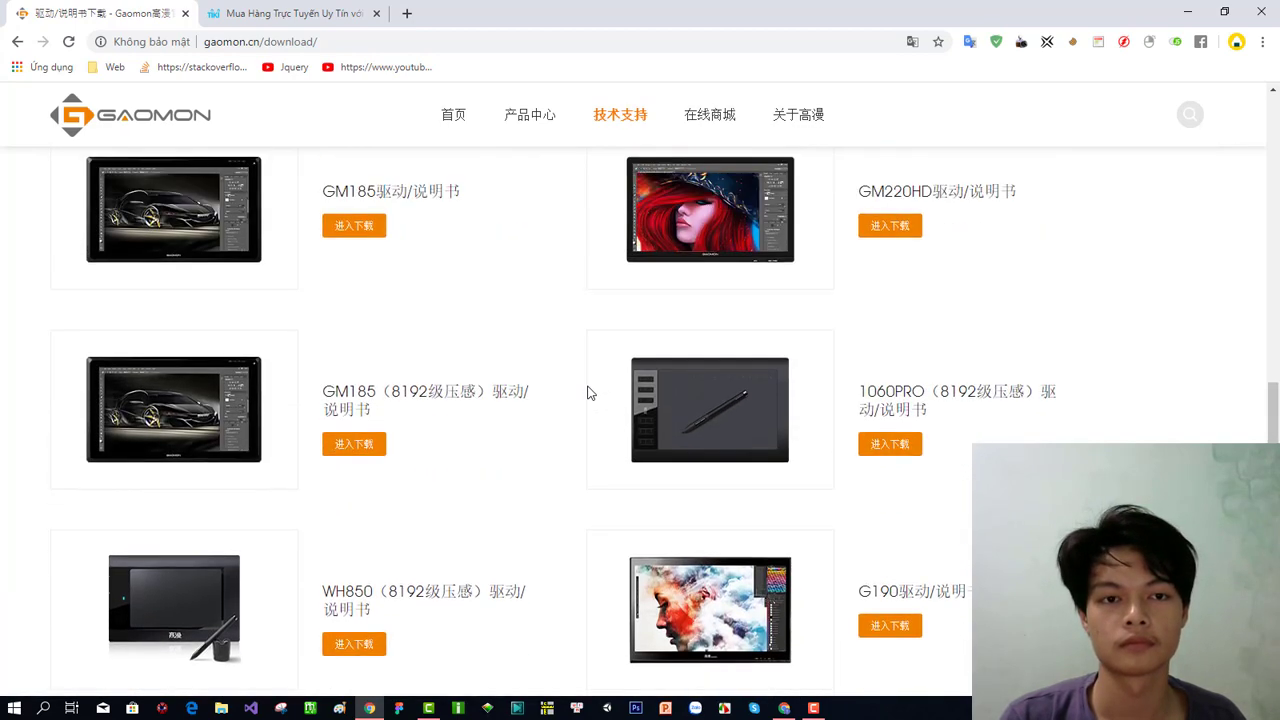
scroll(588, 393, up, 2)
scroll(588, 393, up, 4)
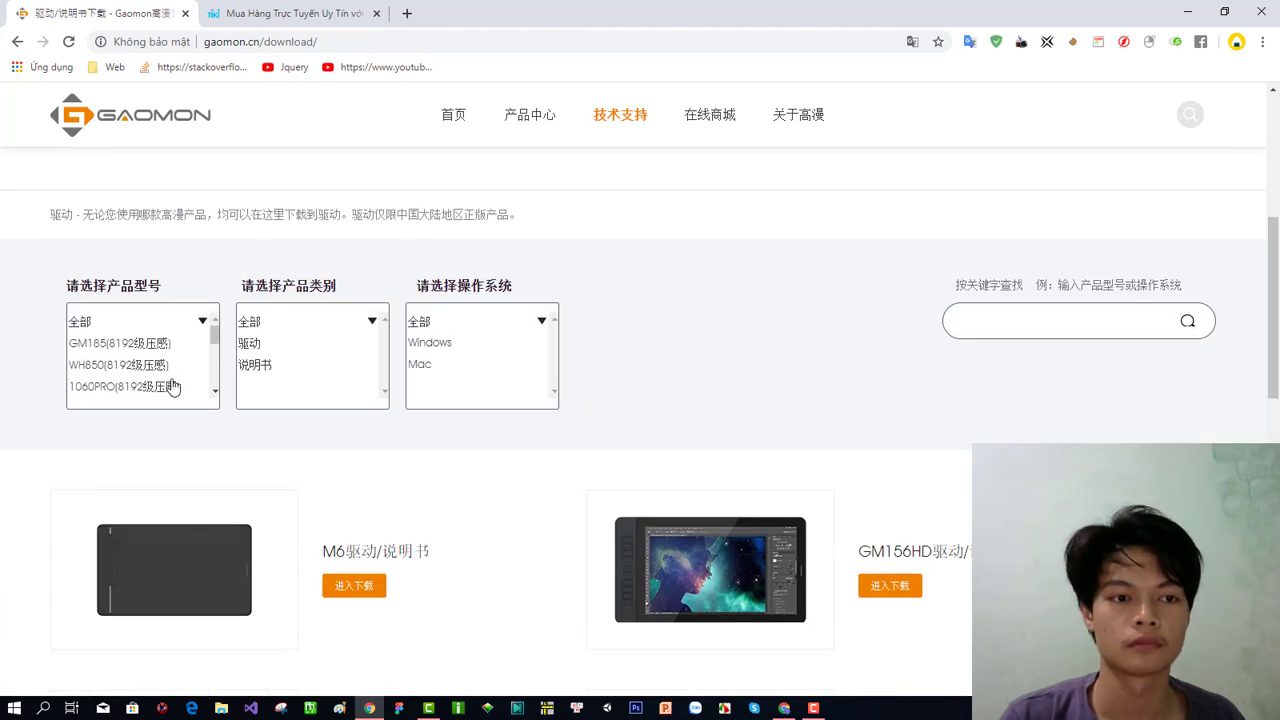
scroll(123, 466, up, 2)
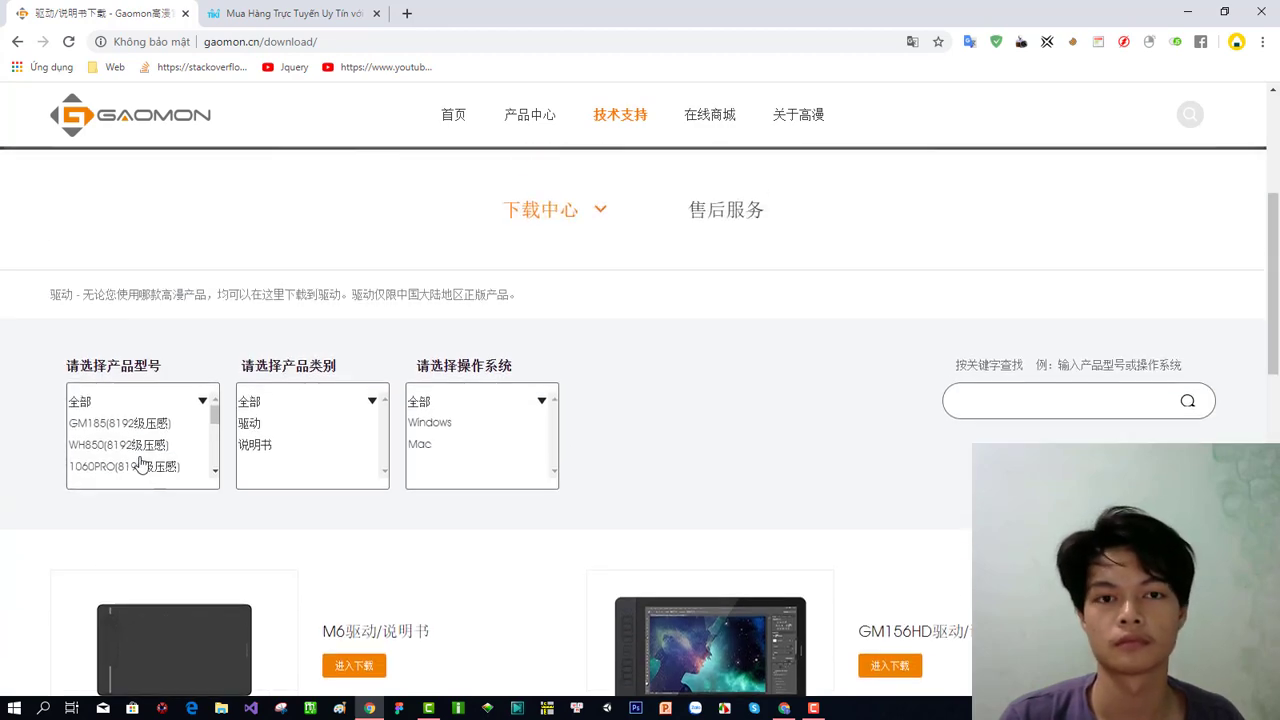
Reload the download centre page with its Vietnamese translation and dismiss the translation notice.
click(600, 292)
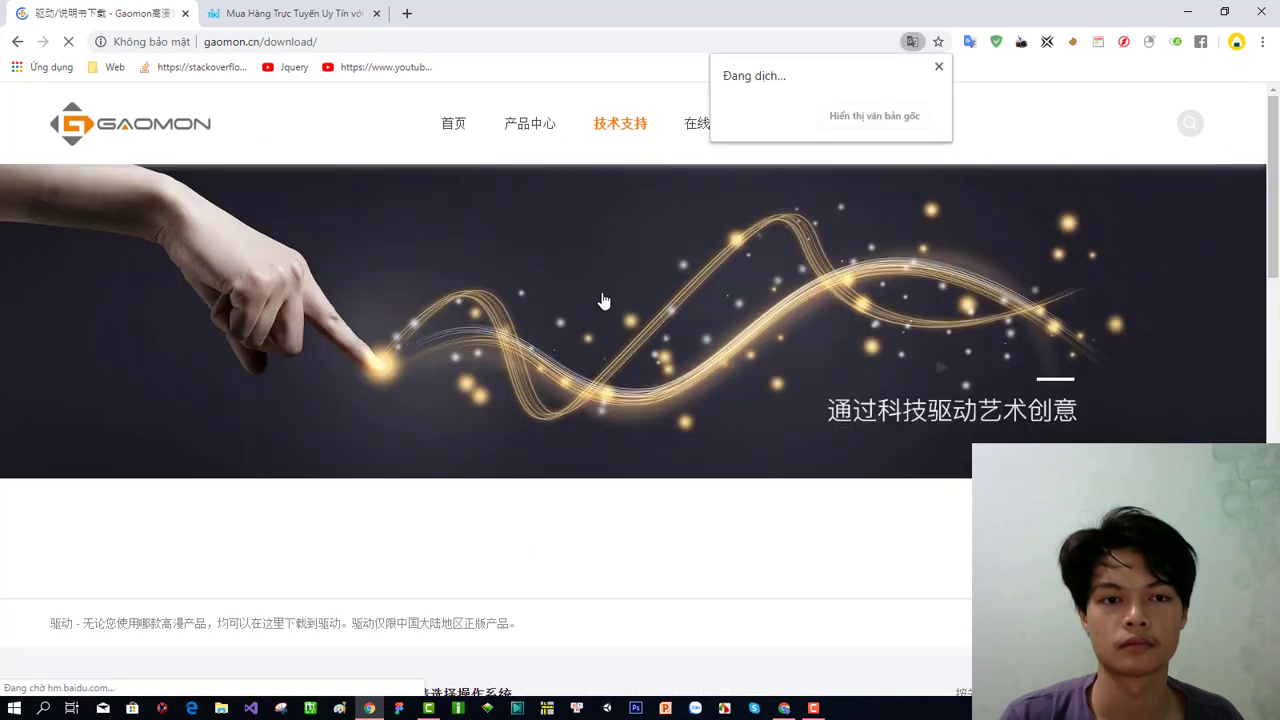
scroll(600, 343, down, 3)
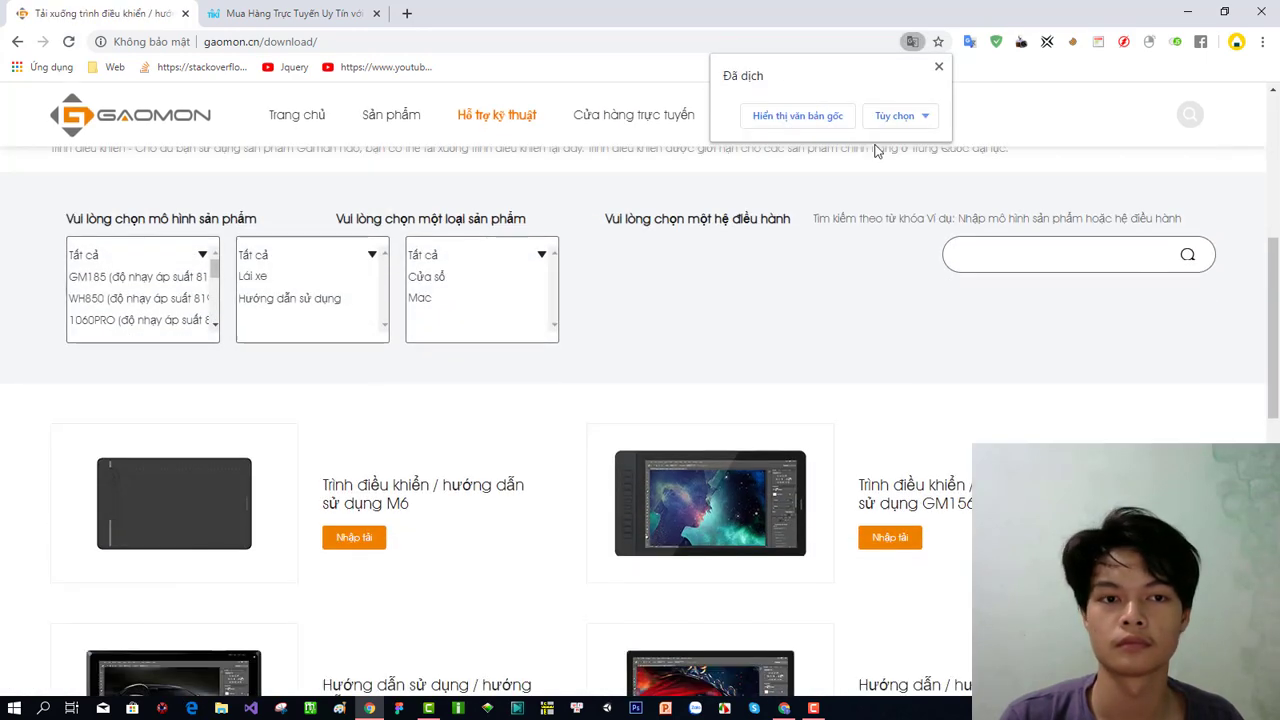
scroll(891, 163, up, 1)
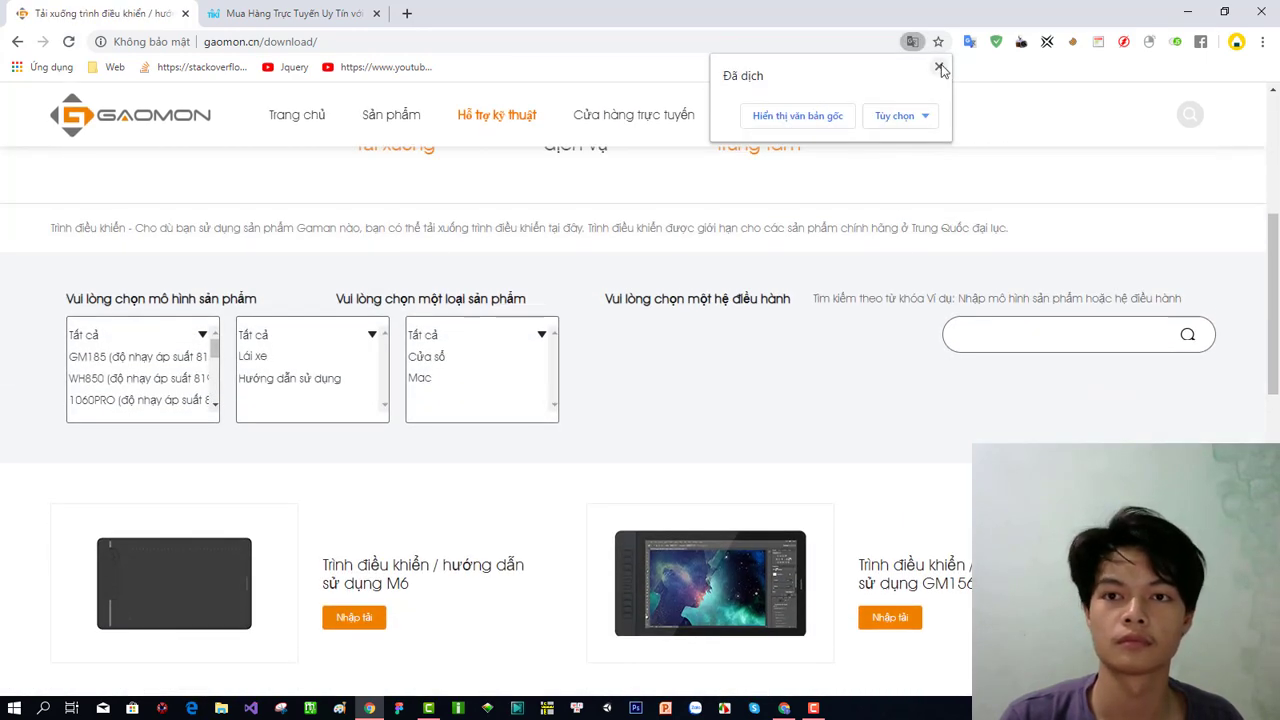
click(938, 66)
scroll(866, 163, up, 2)
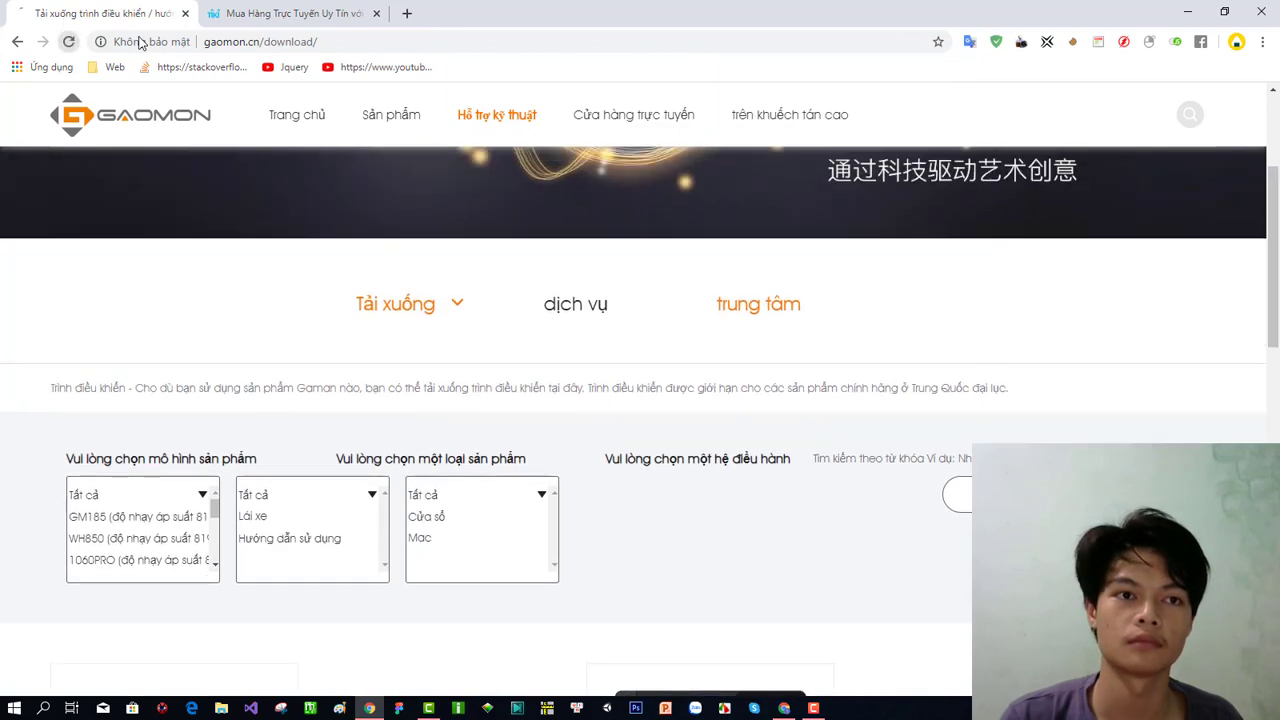
Close the Tiki tab, leaving only the Gaomon download page open.
click(345, 14)
click(376, 14)
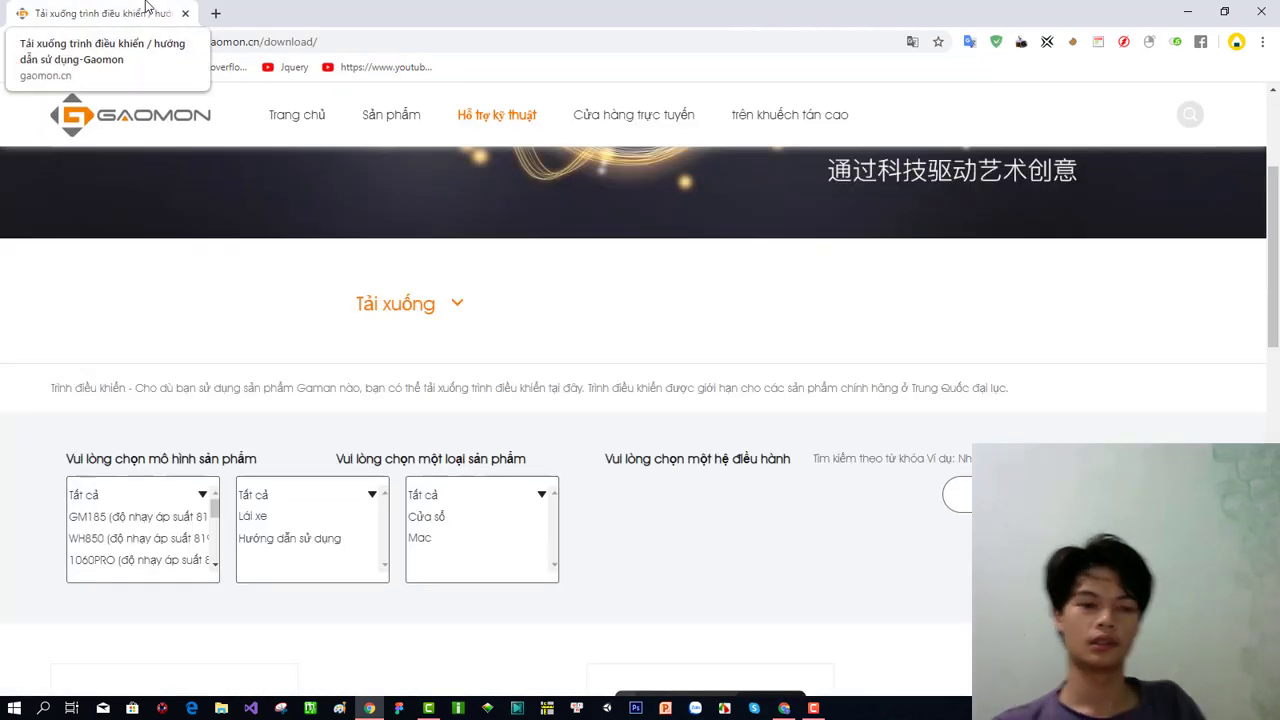
scroll(200, 195, down, 3)
scroll(838, 165, up, 3)
scroll(838, 165, up, 1)
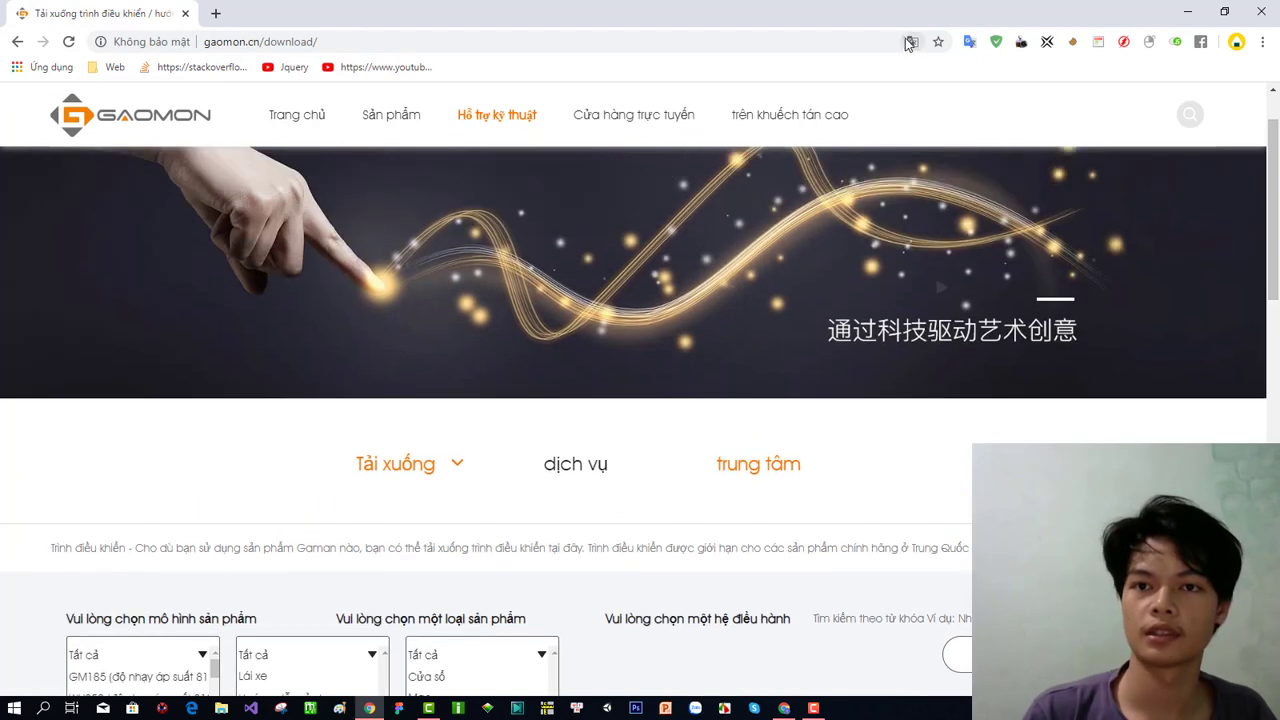
Show the page's original Chinese text and examine the filters for product model, category and operating system.
click(911, 41)
click(797, 115)
scroll(589, 259, down, 2)
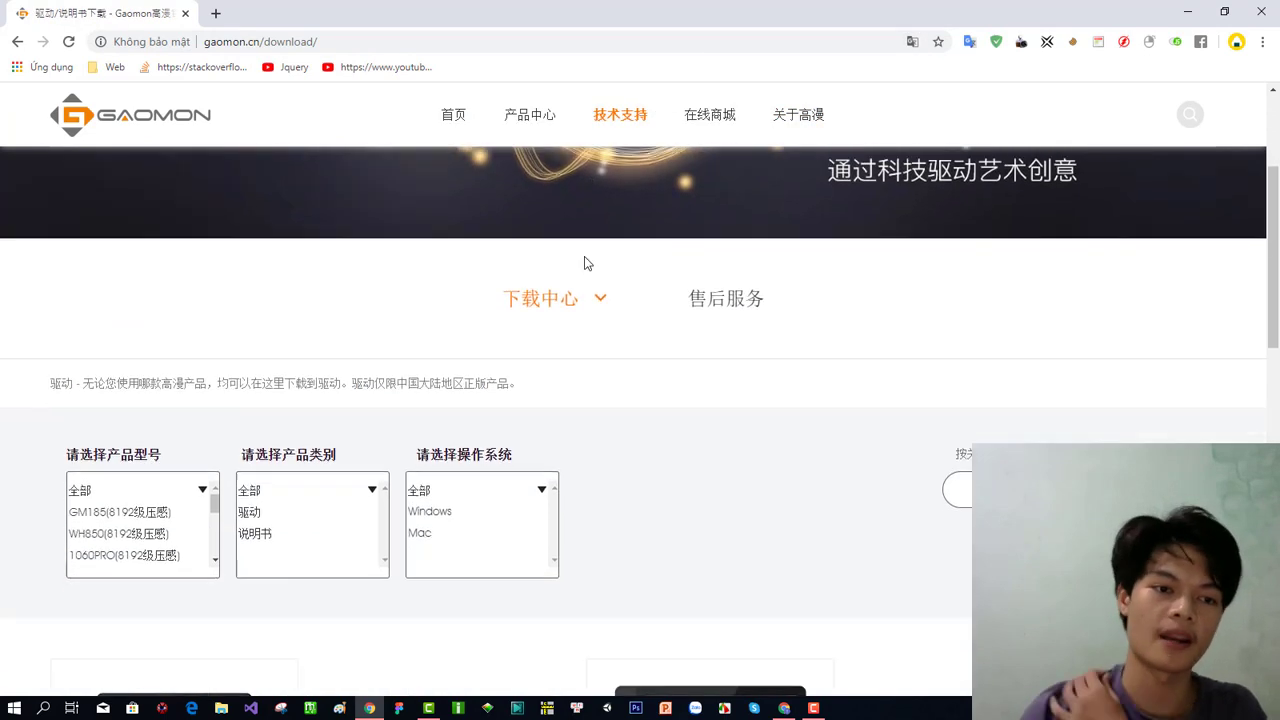
scroll(586, 263, up, 3)
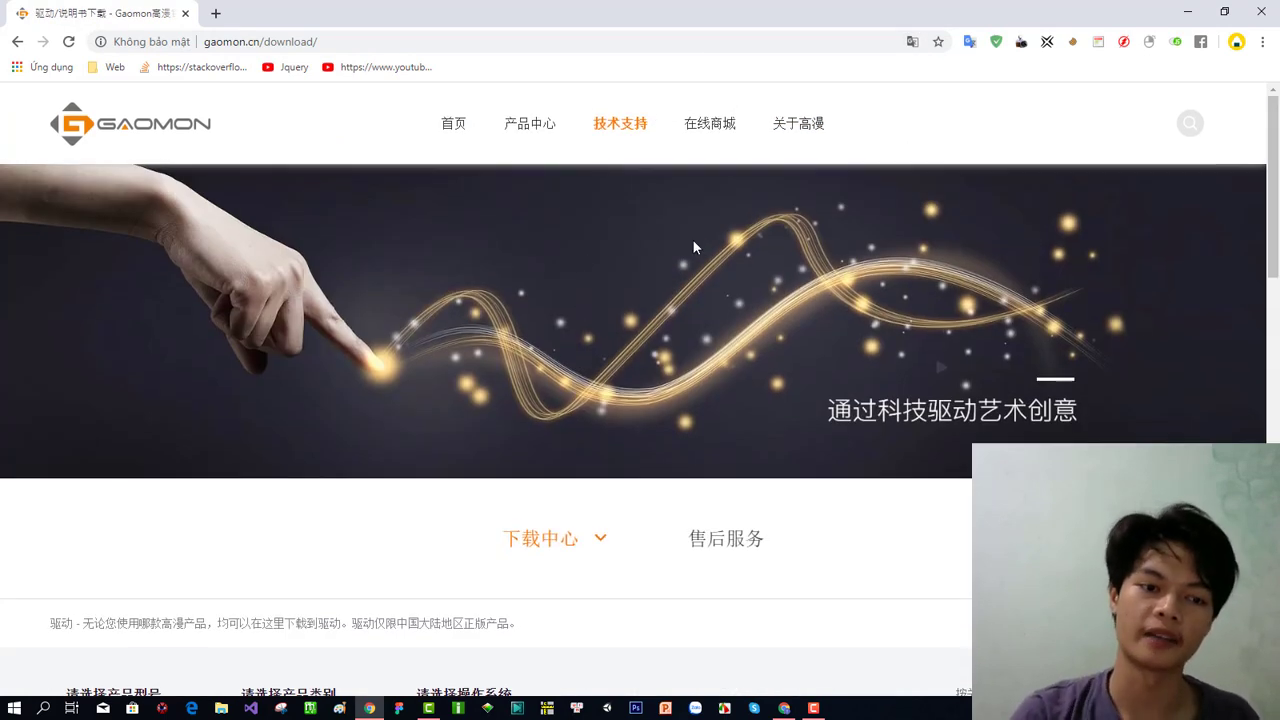
scroll(586, 220, down, 4)
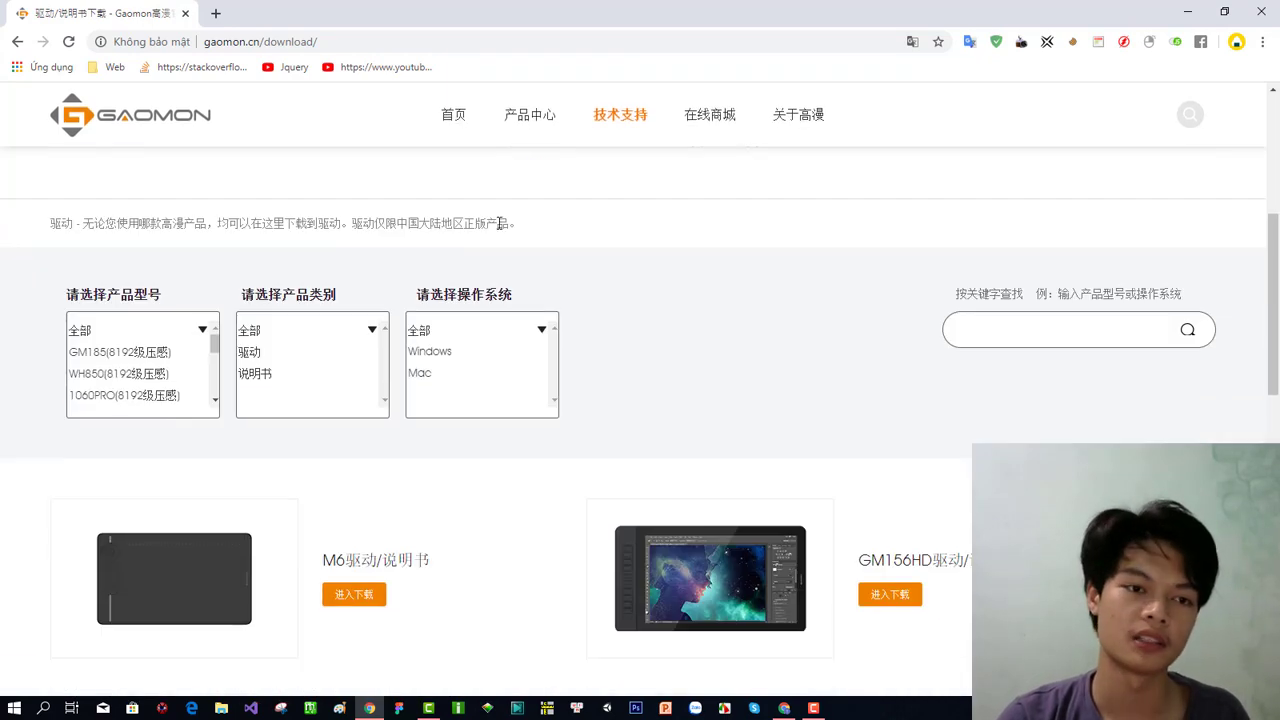
scroll(505, 220, up, 1)
scroll(160, 352, down, 2)
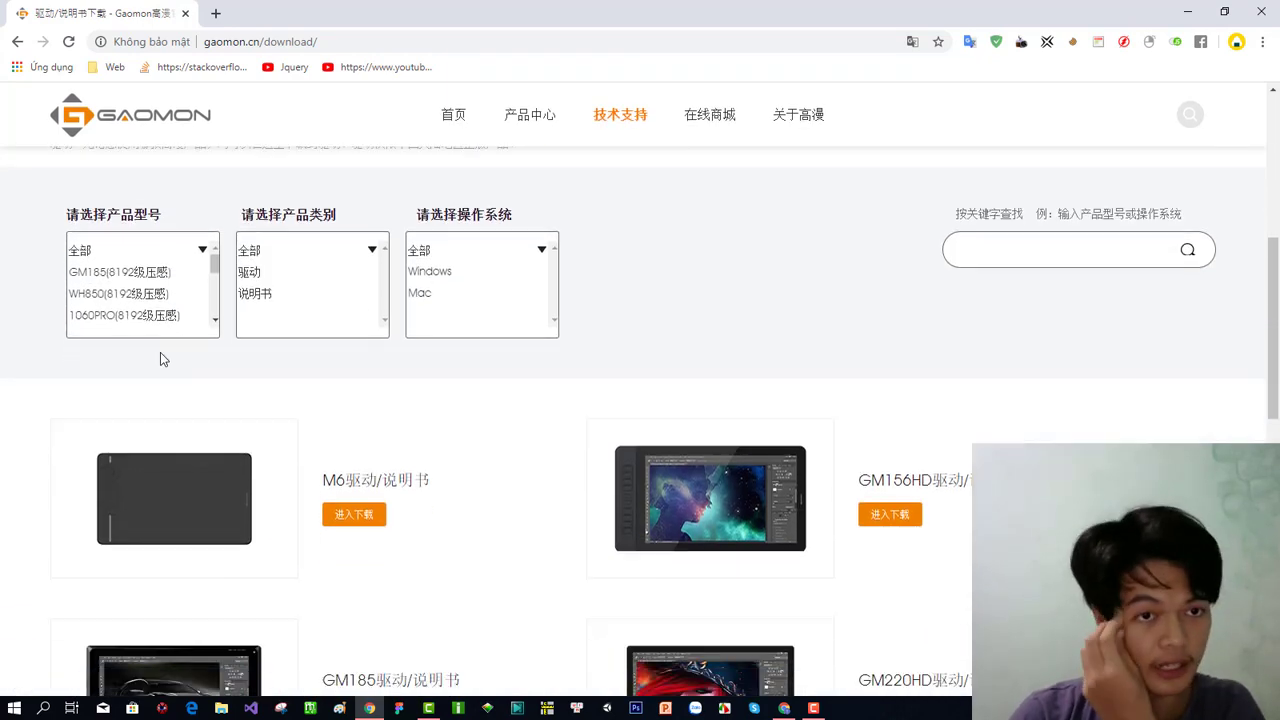
scroll(160, 400, up, 2)
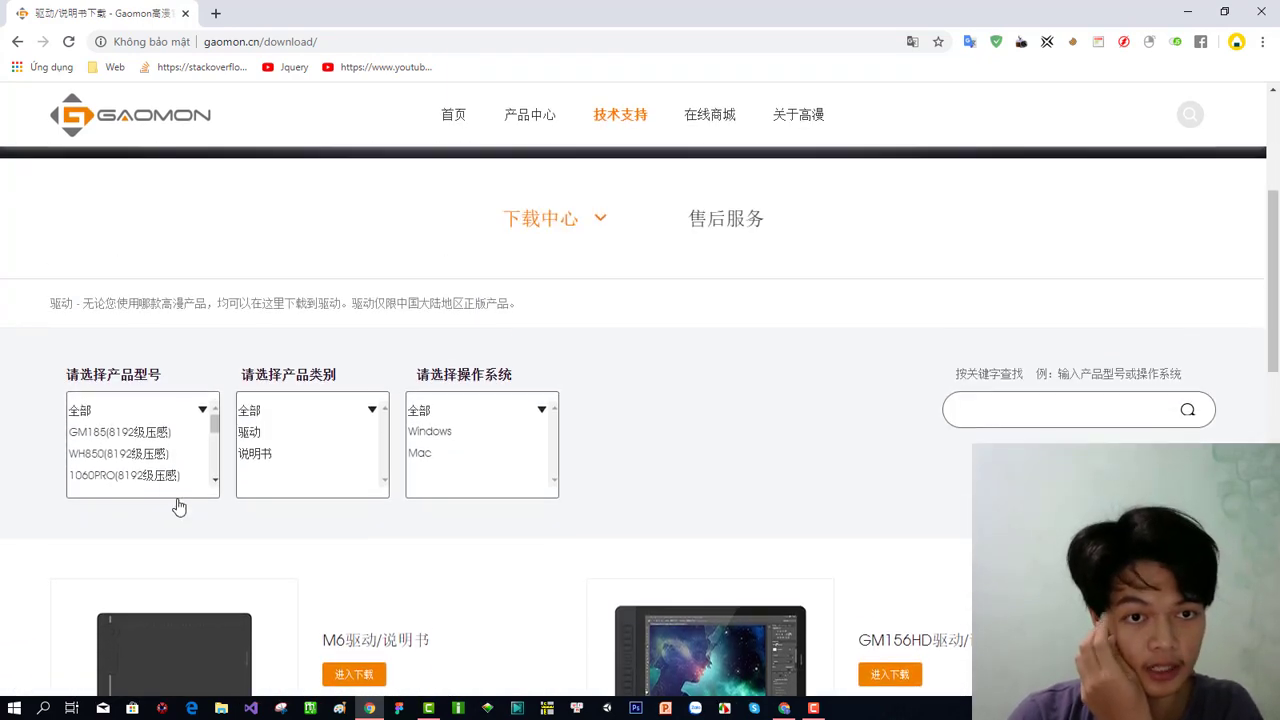
Translate the download page into Vietnamese and filter it to the downloads for the 1060PRO model with 8192 pressure levels.
click(912, 41)
click(830, 137)
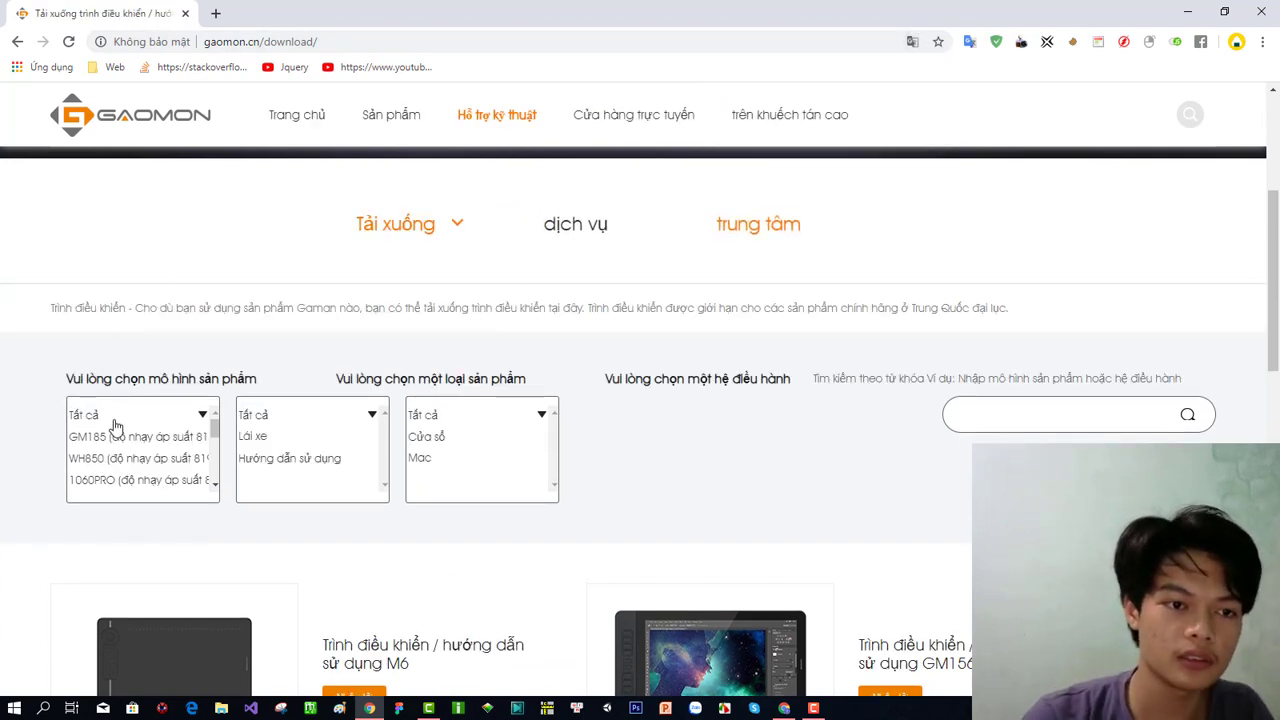
click(112, 484)
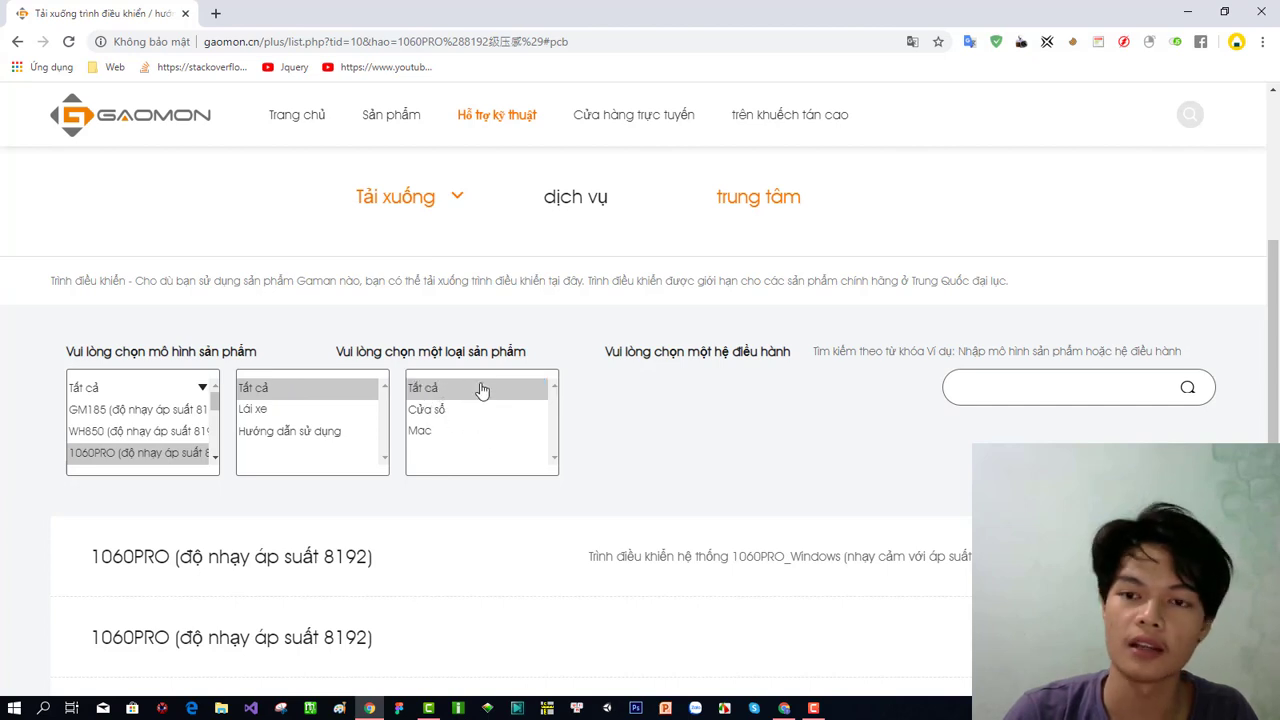
scroll(903, 403, down, 3)
scroll(77, 329, up, 2)
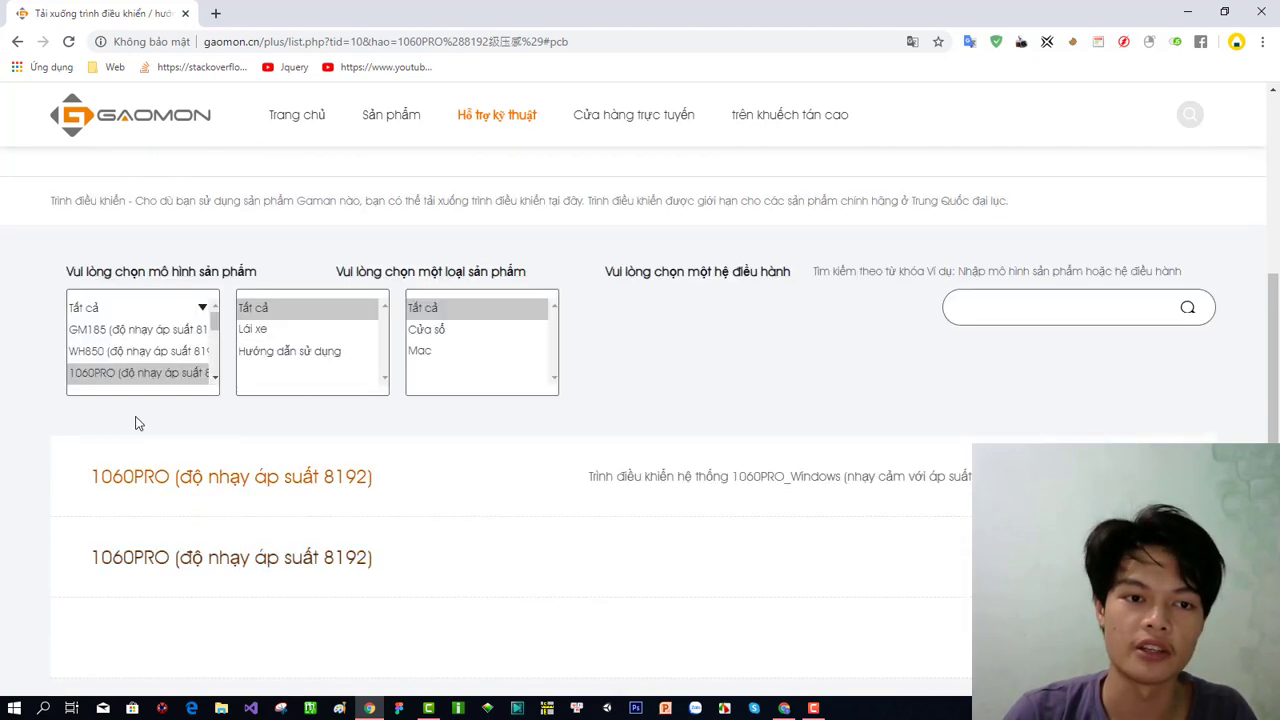
scroll(135, 500, down, 1)
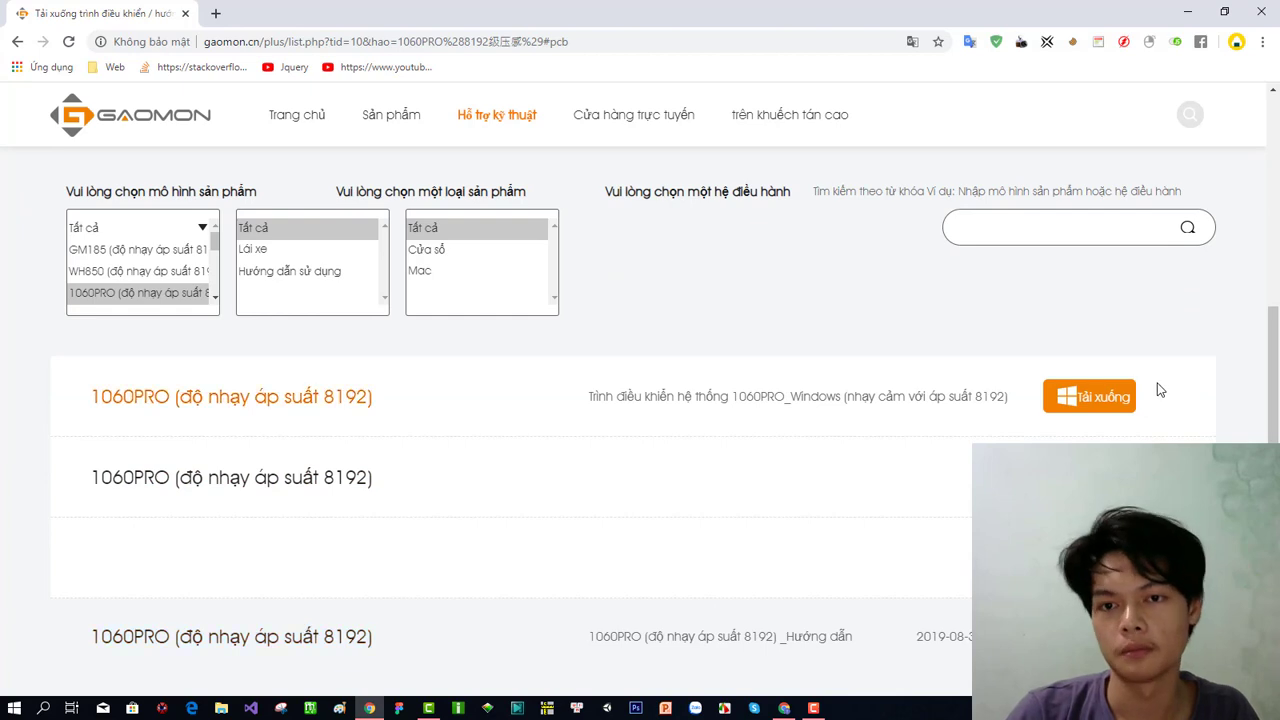
scroll(283, 412, up, 1)
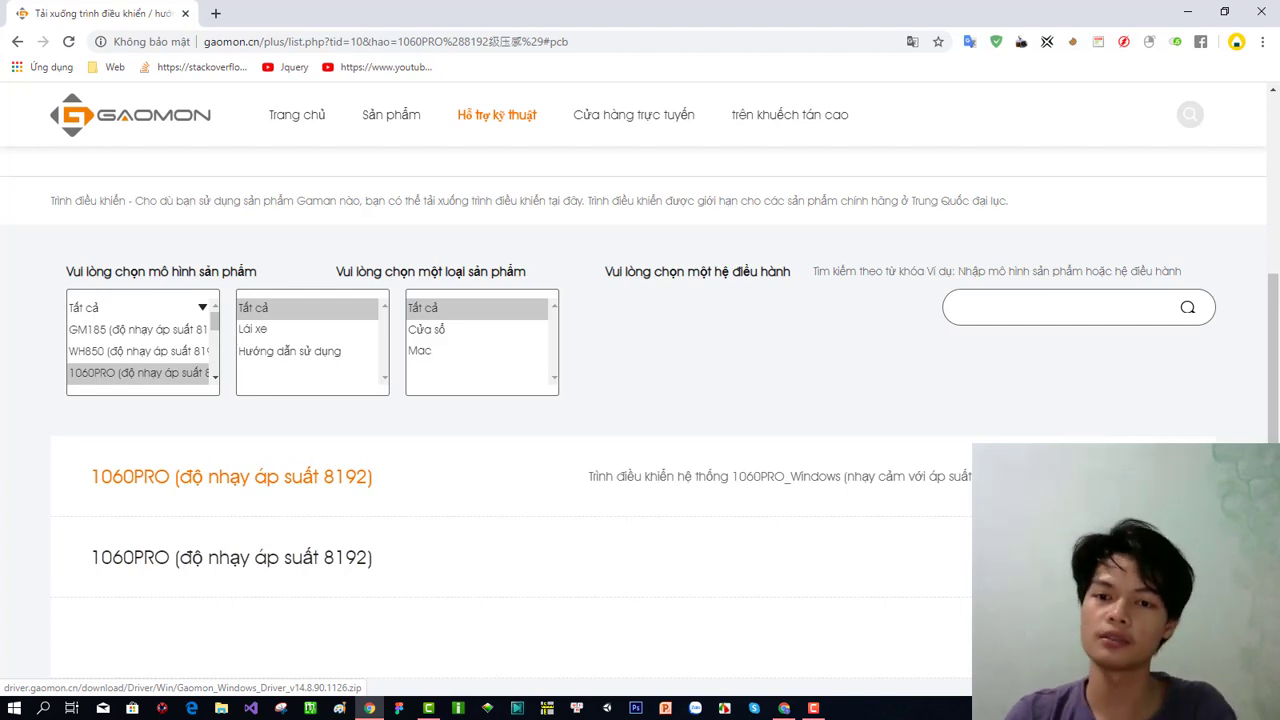
Minimize the browser and open the Gaomon Tablet driver application from the desktop.
click(1187, 12)
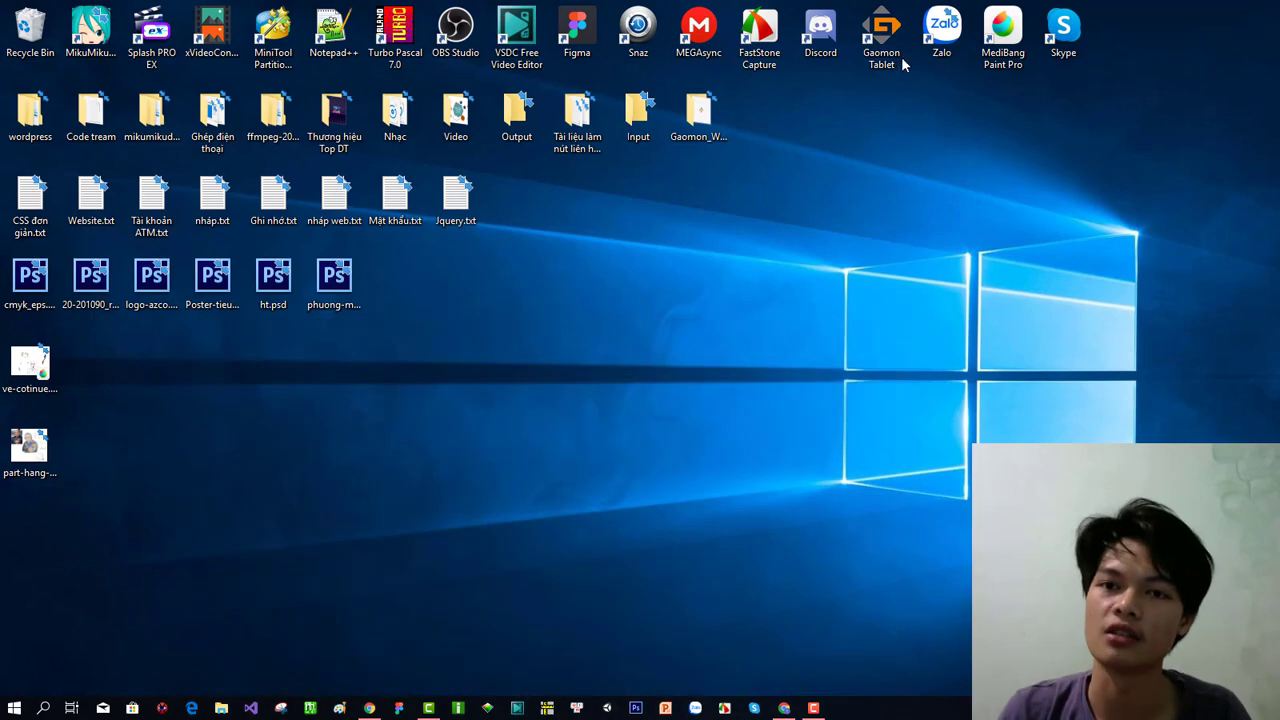
double_click(869, 38)
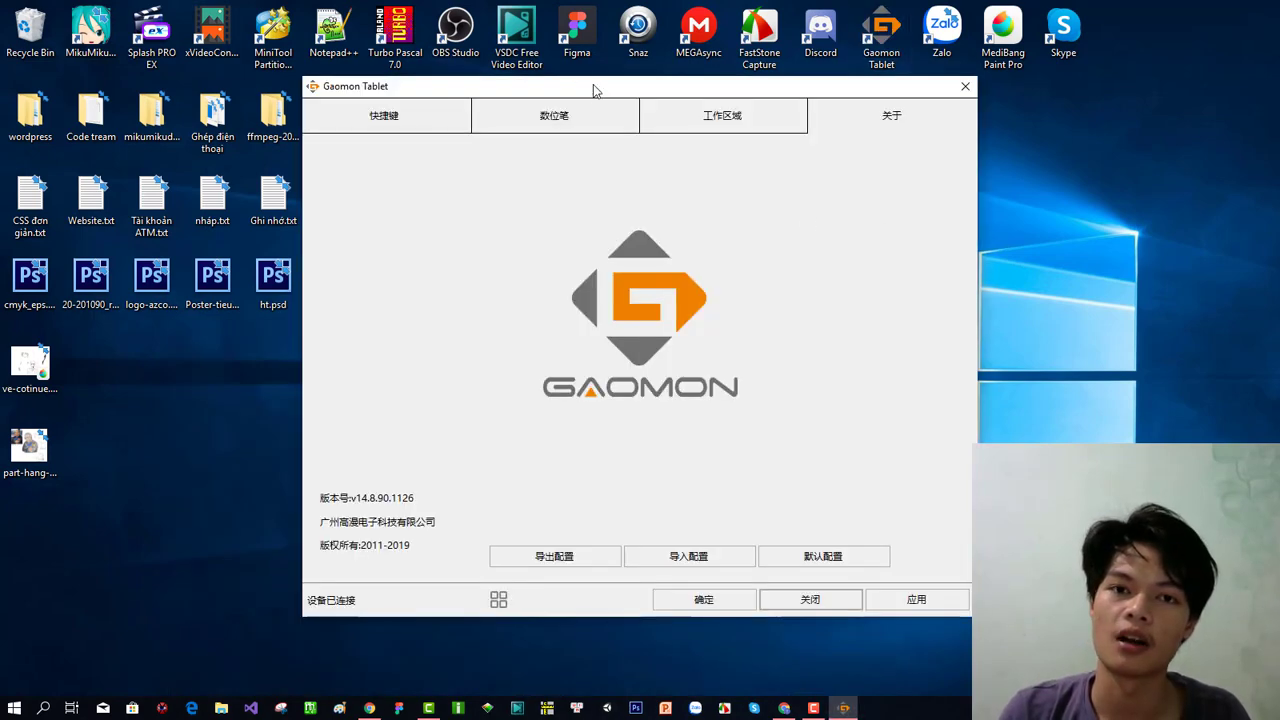
mouse_move(594, 90)
mouse_down()
mouse_move(626, 100)
mouse_move(579, 104)
mouse_up()
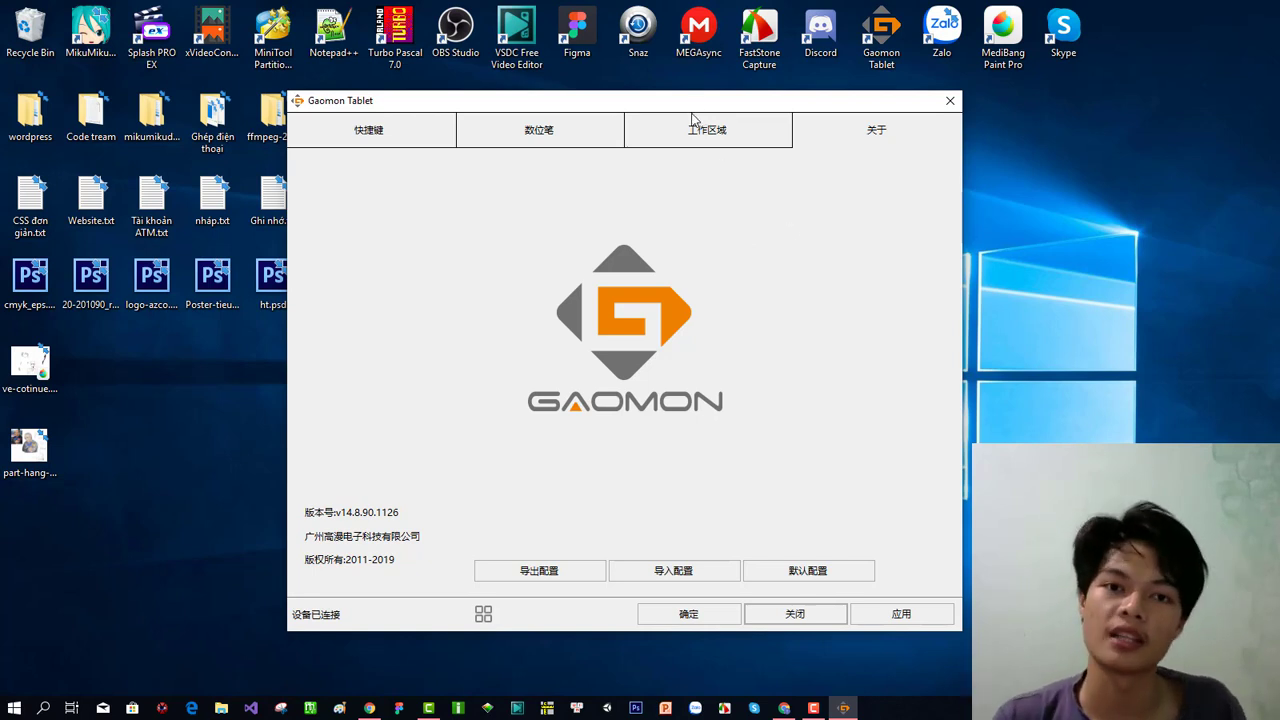
Examine the pen settings in the Gaomon Tablet driver, including pressure sensitivity and the two pen button functions.
click(549, 136)
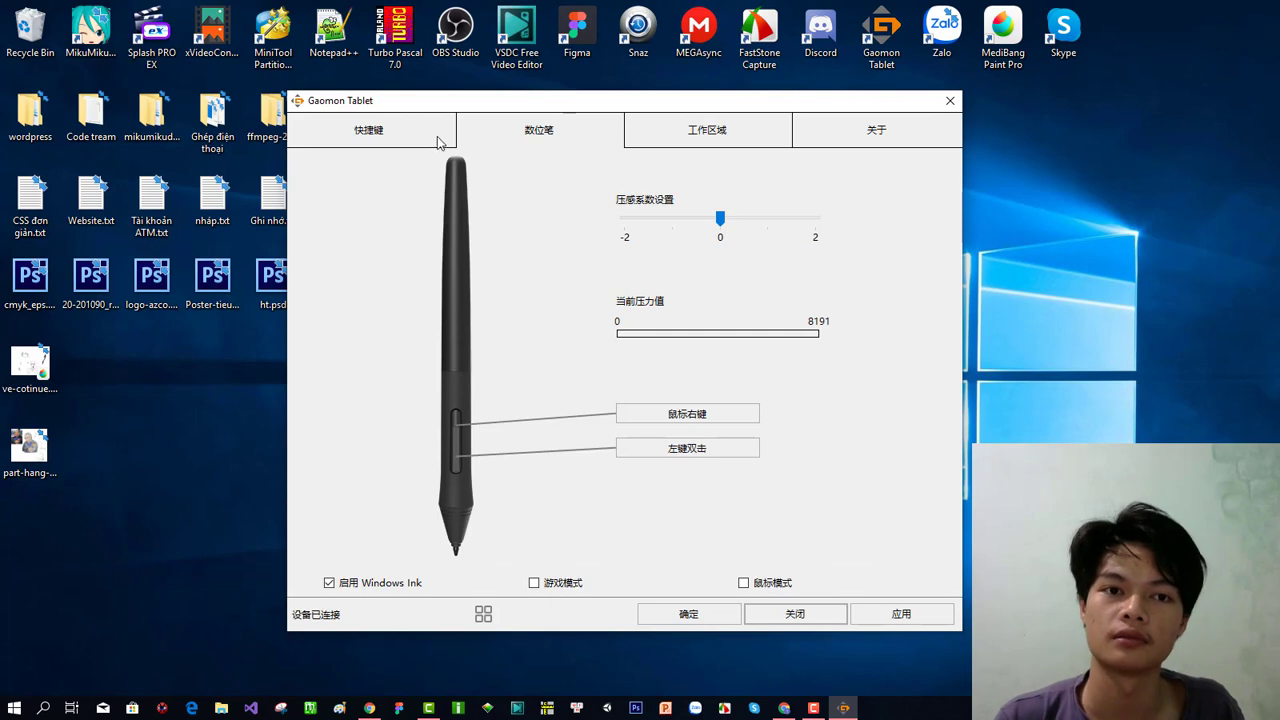
click(410, 140)
click(536, 135)
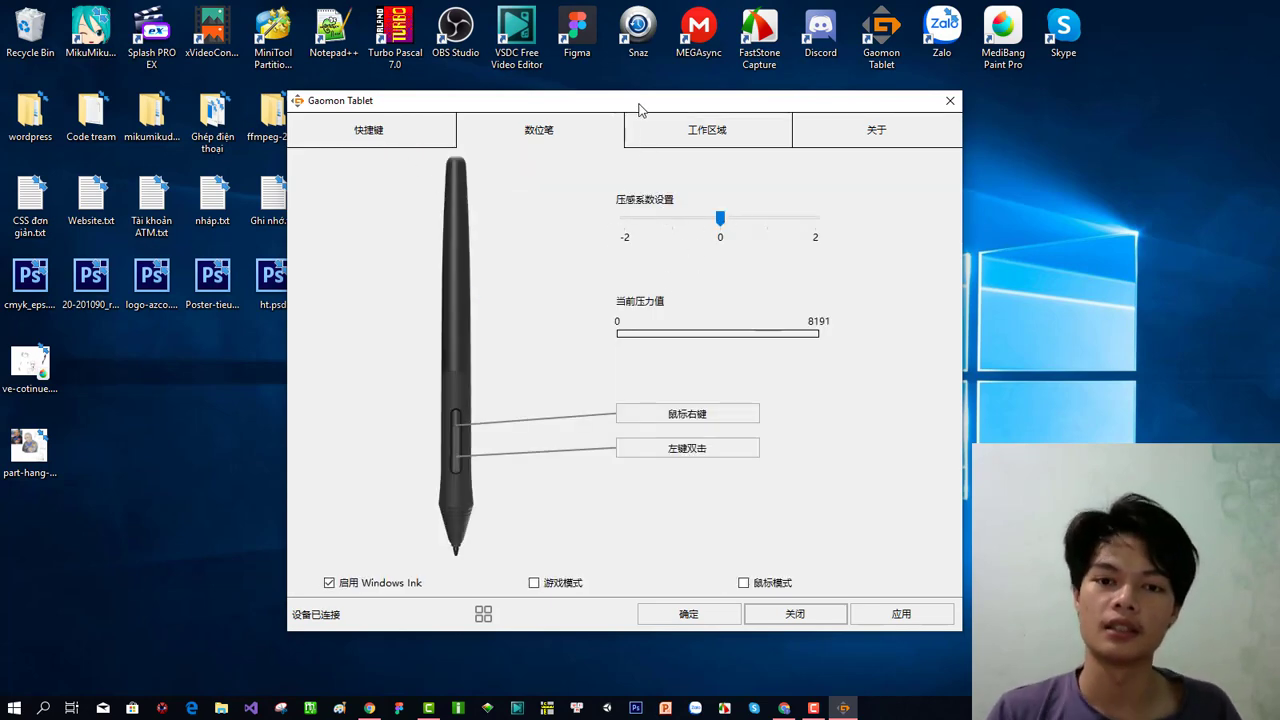
mouse_move(640, 108)
mouse_down()
mouse_move(538, 84)
mouse_move(656, 121)
mouse_move(653, 105)
mouse_up()
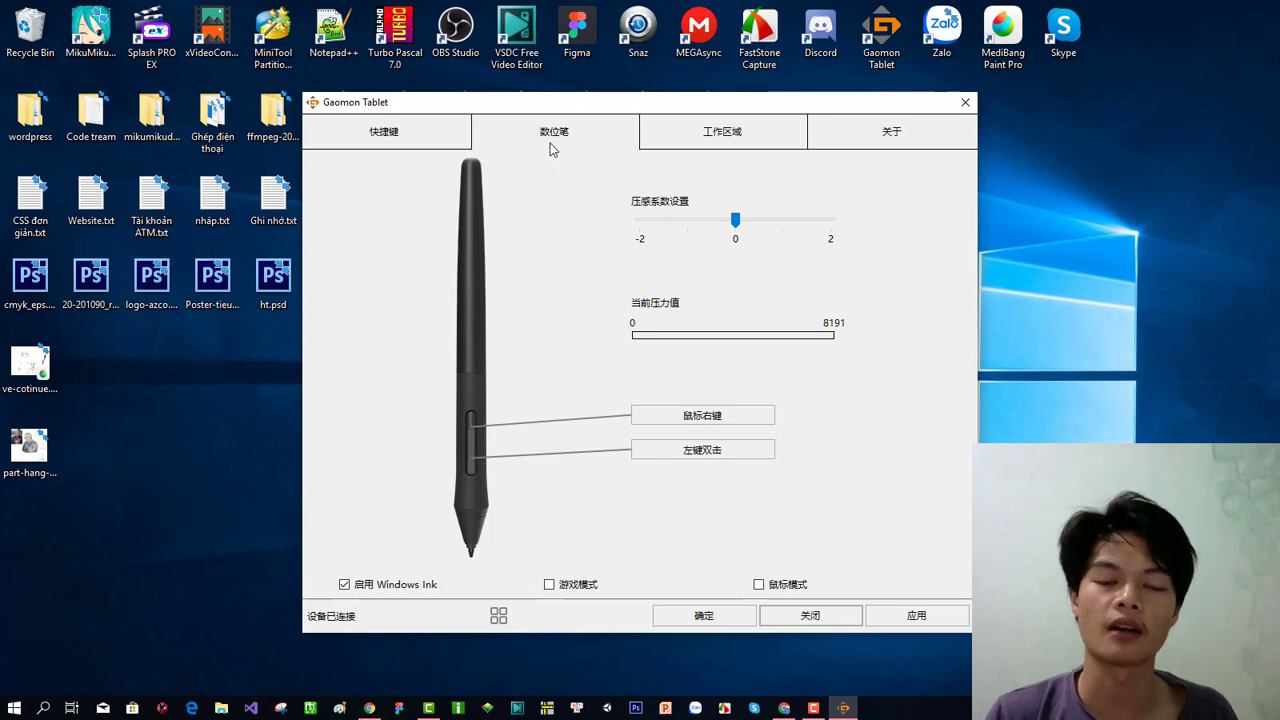
Inspect the shortcuts assigned to the tablet's upper express keys in the driver's shortcut key settings.
click(394, 146)
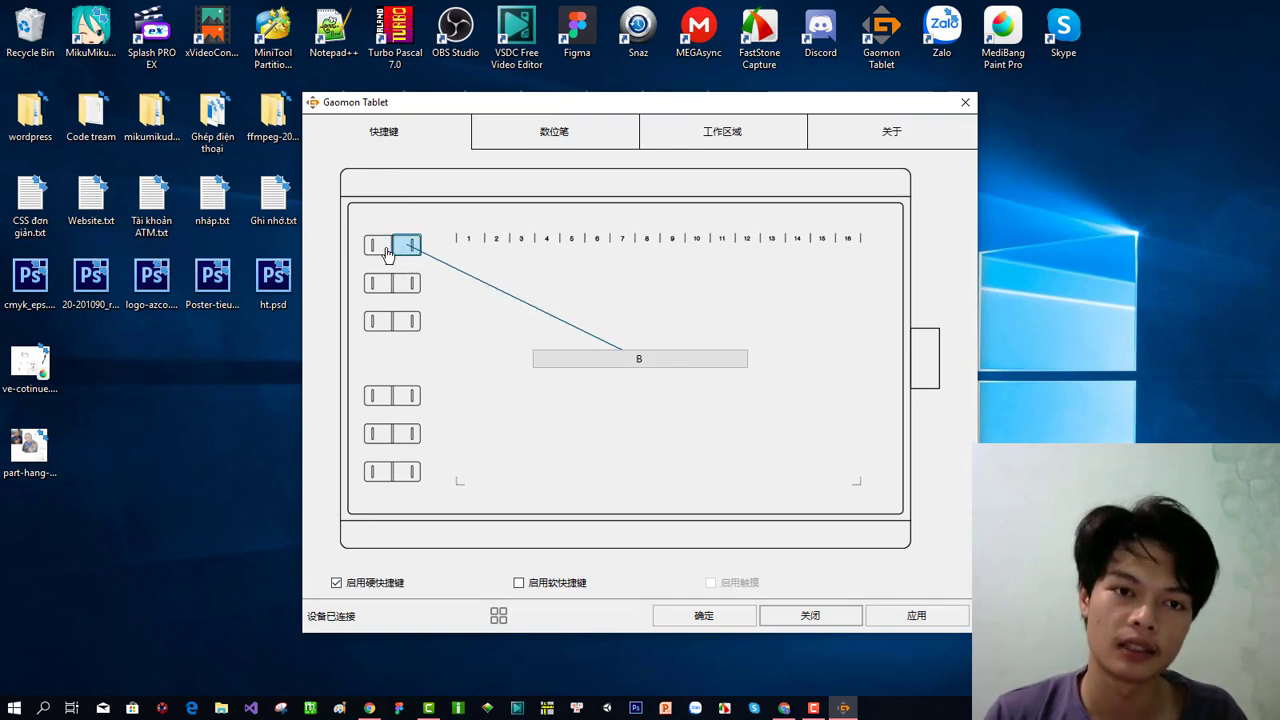
click(378, 283)
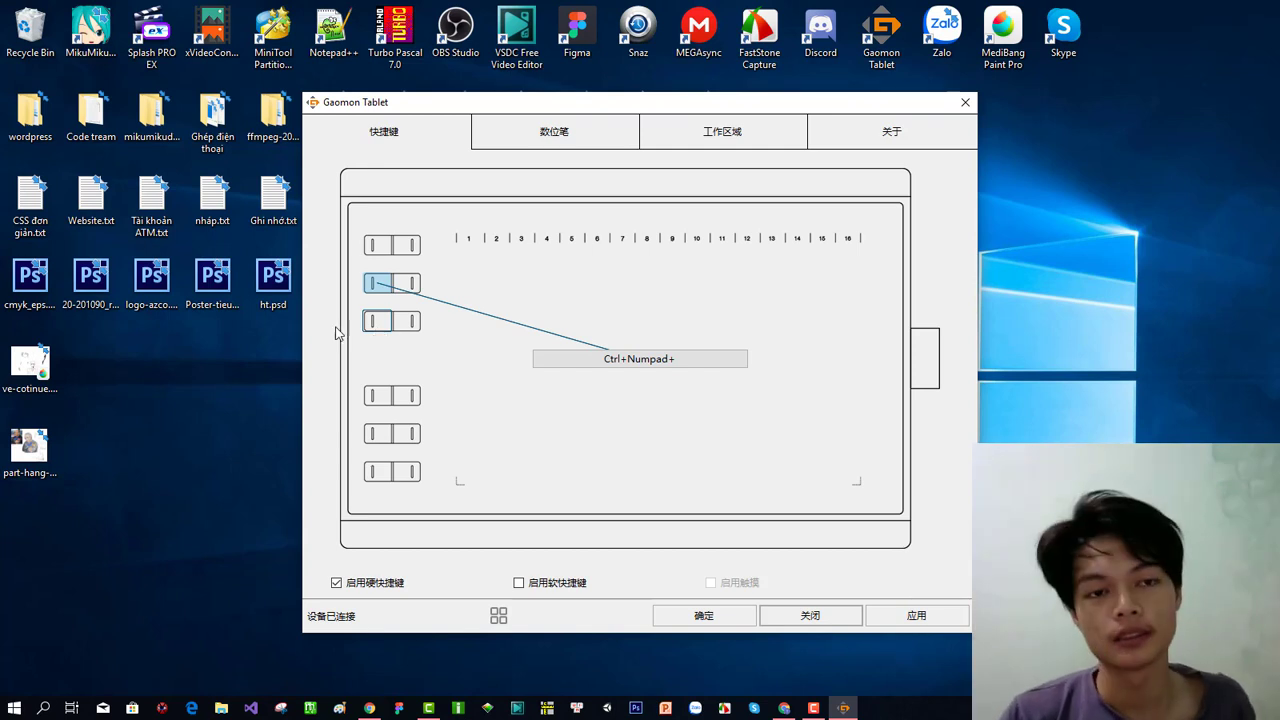
click(373, 248)
click(408, 247)
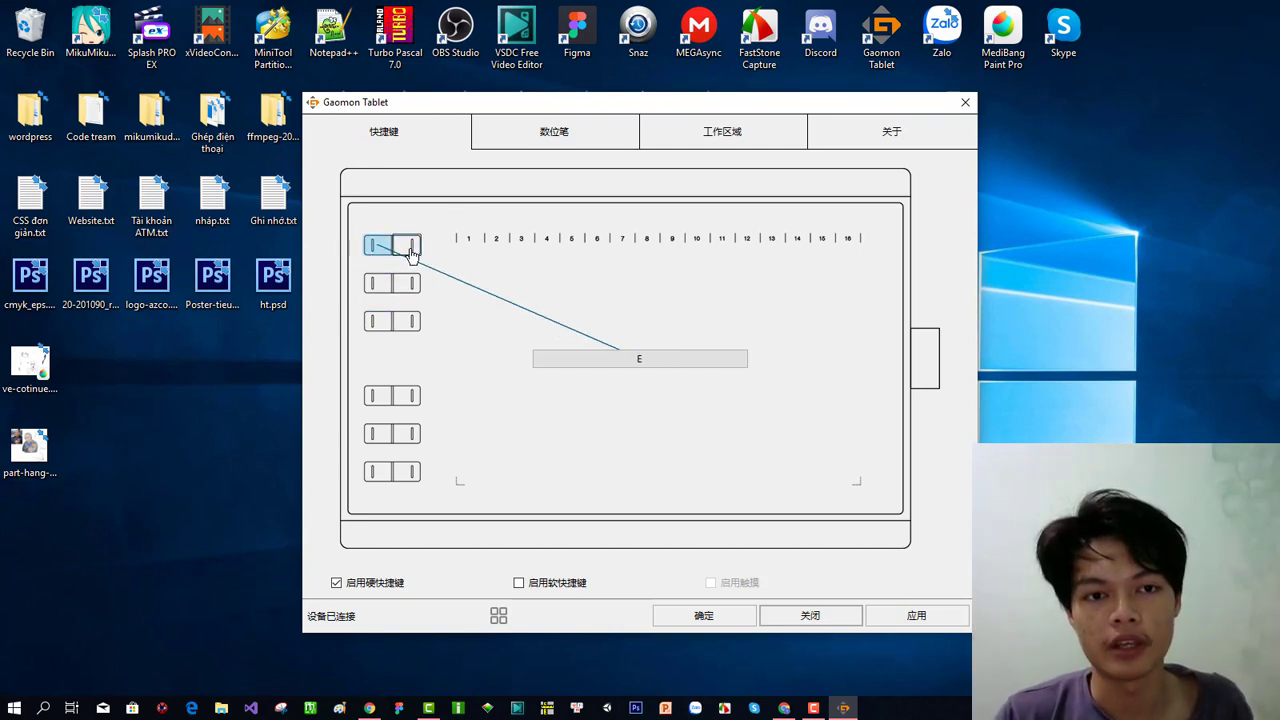
Inspect the shortcuts assigned to the upper group of express keys and to the first key of the lower group.
click(377, 250)
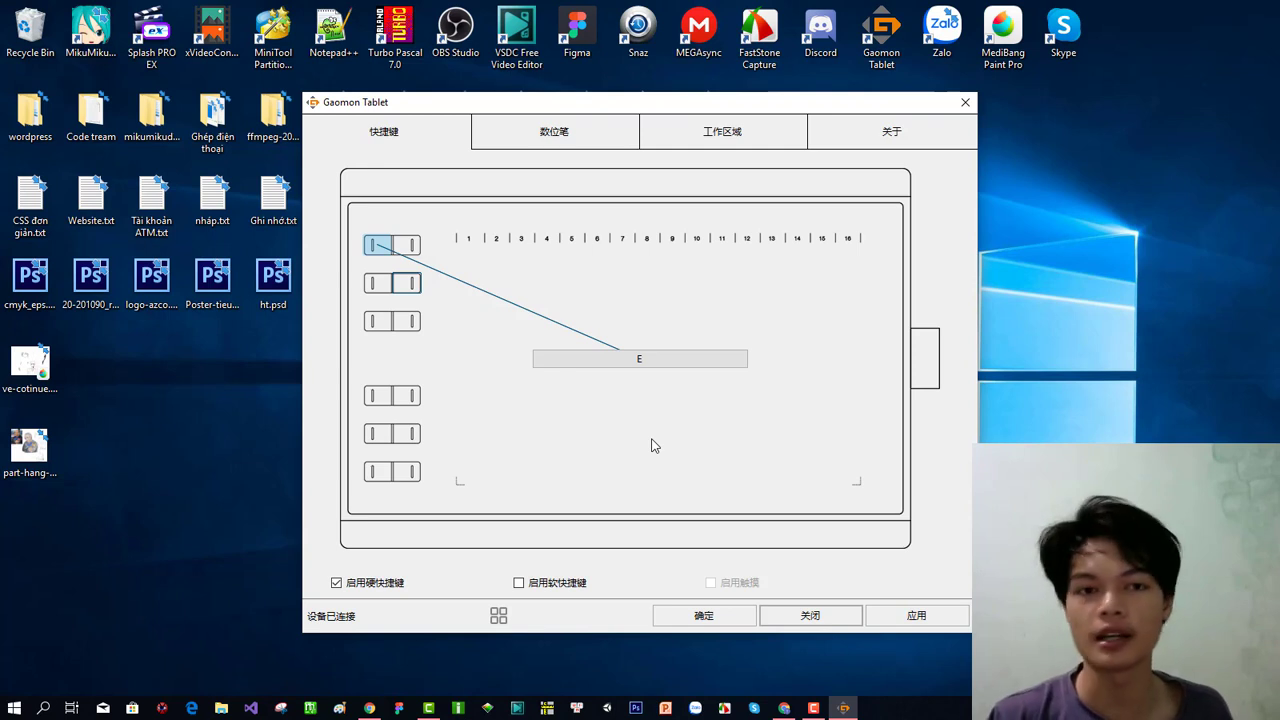
click(406, 245)
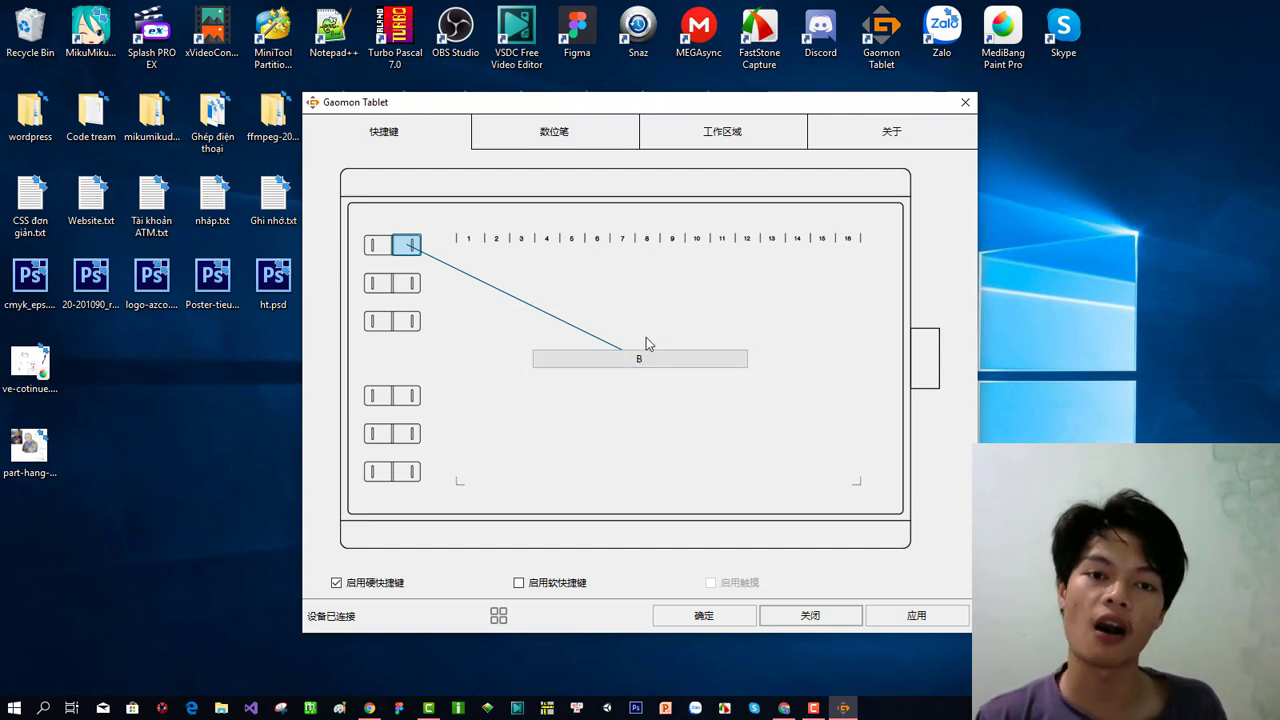
click(377, 287)
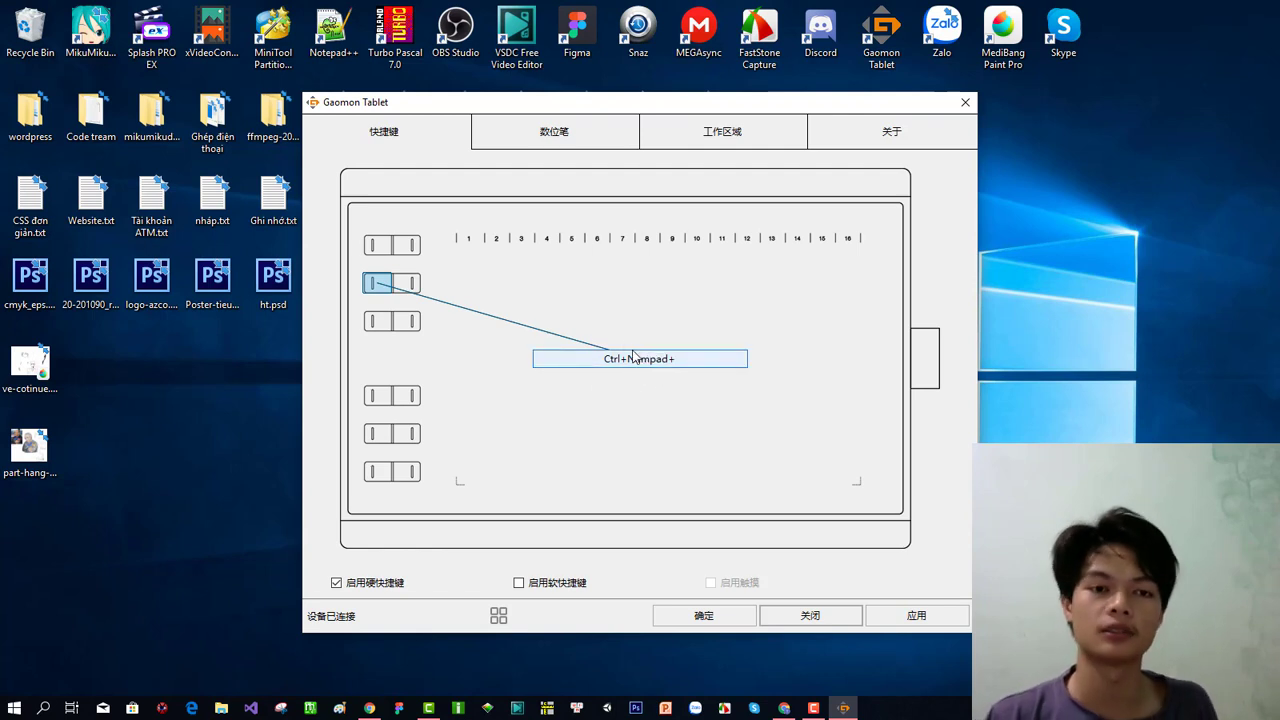
click(410, 287)
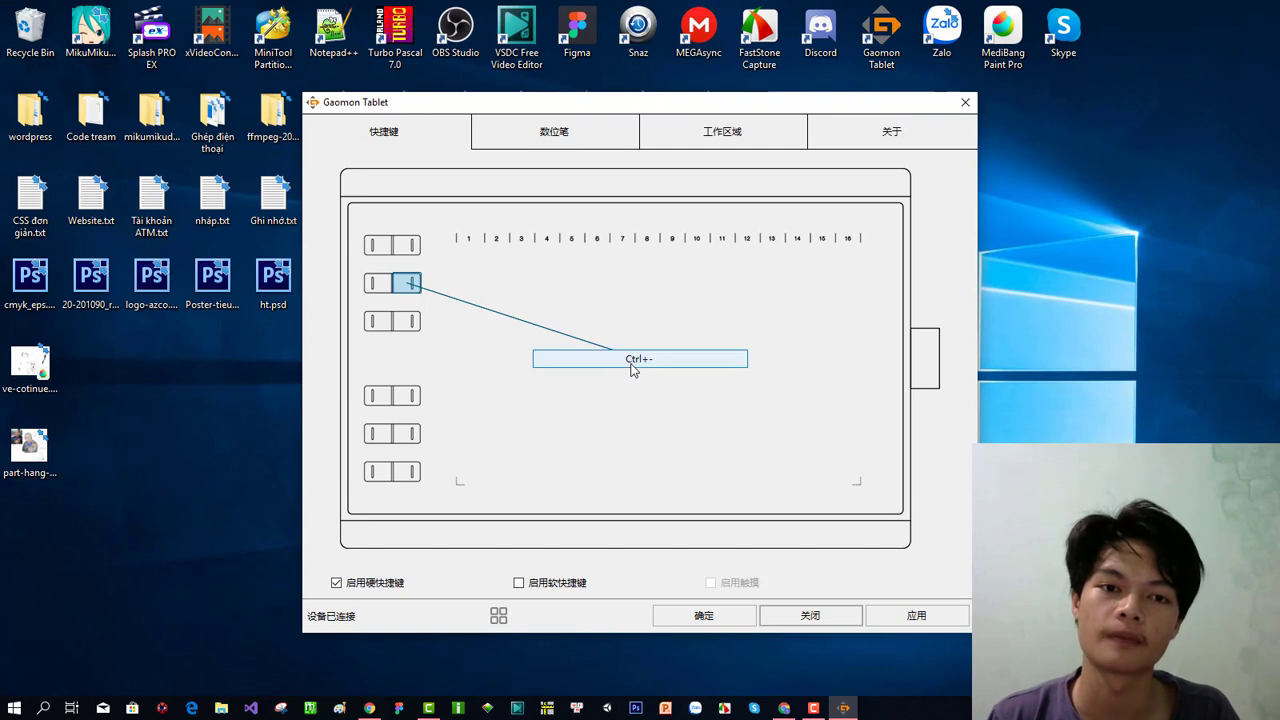
click(376, 324)
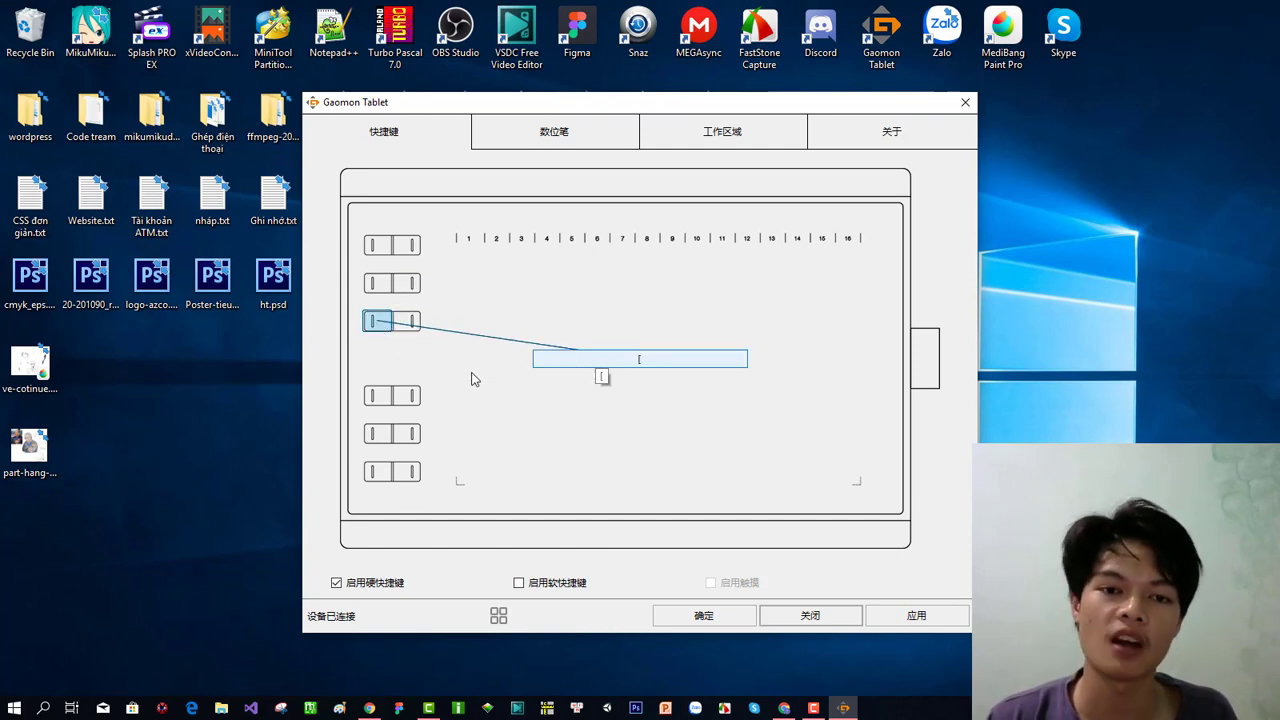
click(377, 396)
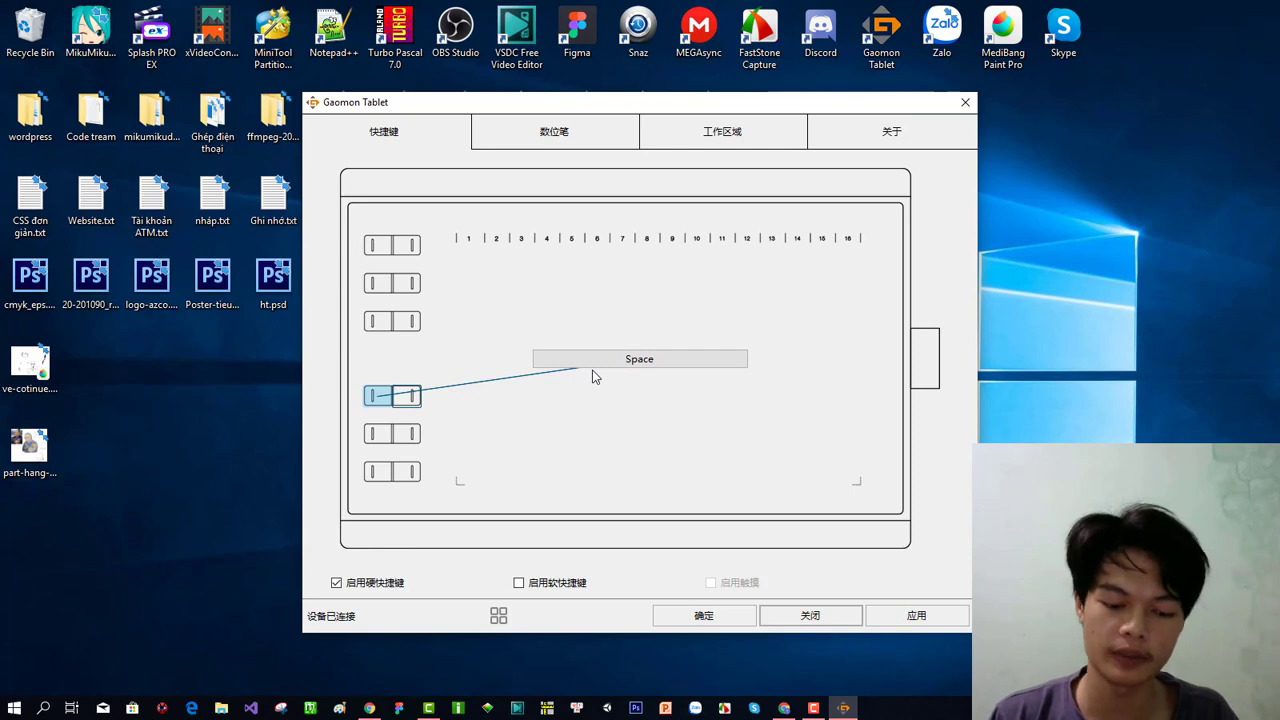
Close the Gaomon Tablet driver, reopen it from the desktop and reposition its window.
key(alt+F4)
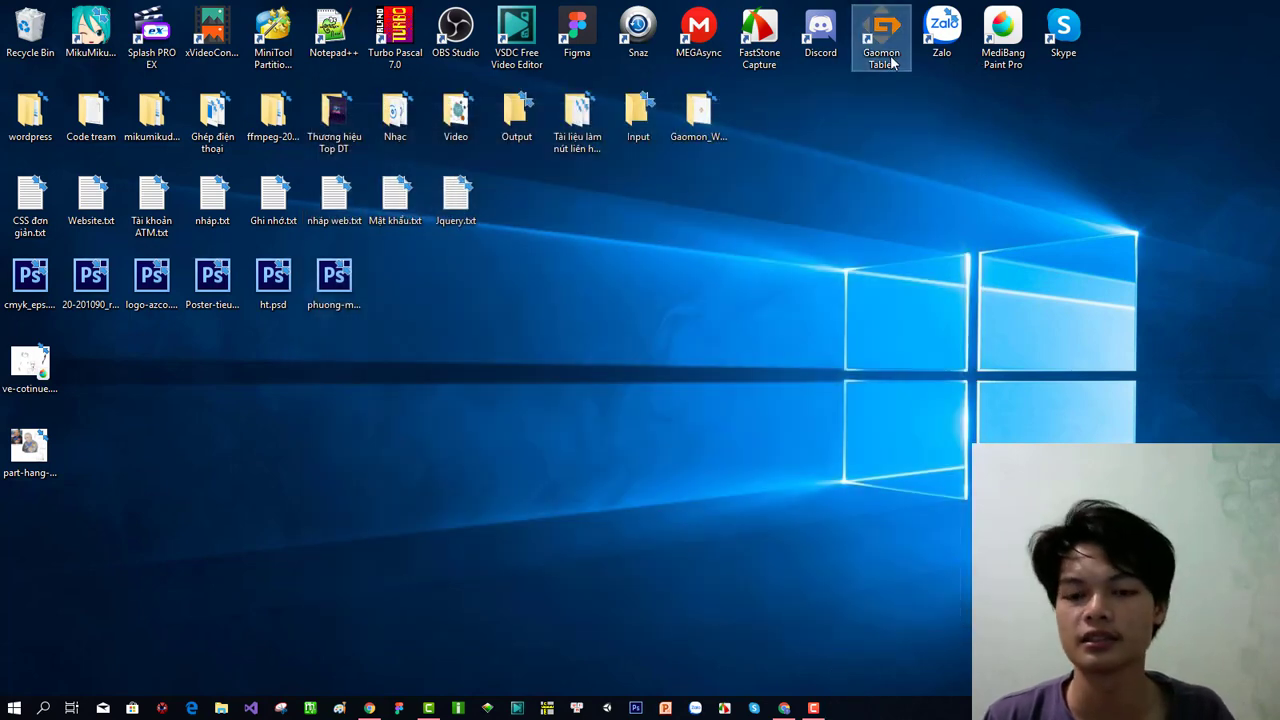
double_click(881, 40)
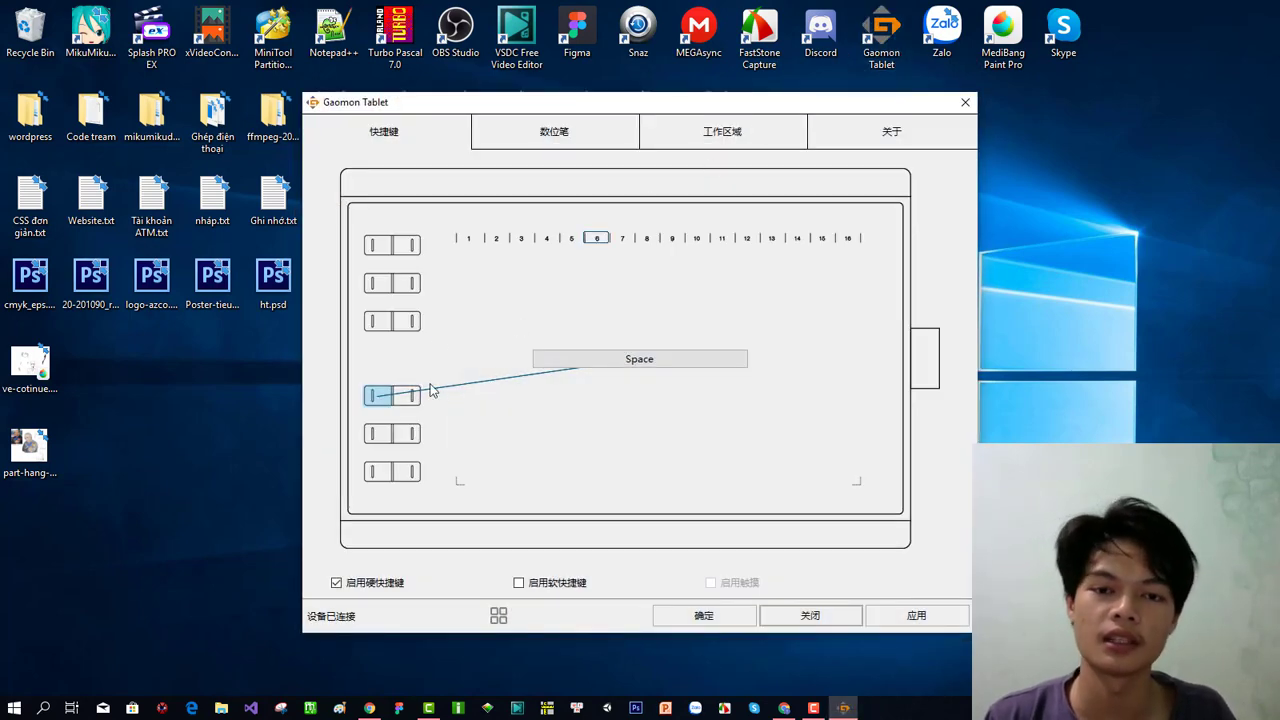
drag(566, 113, 574, 89)
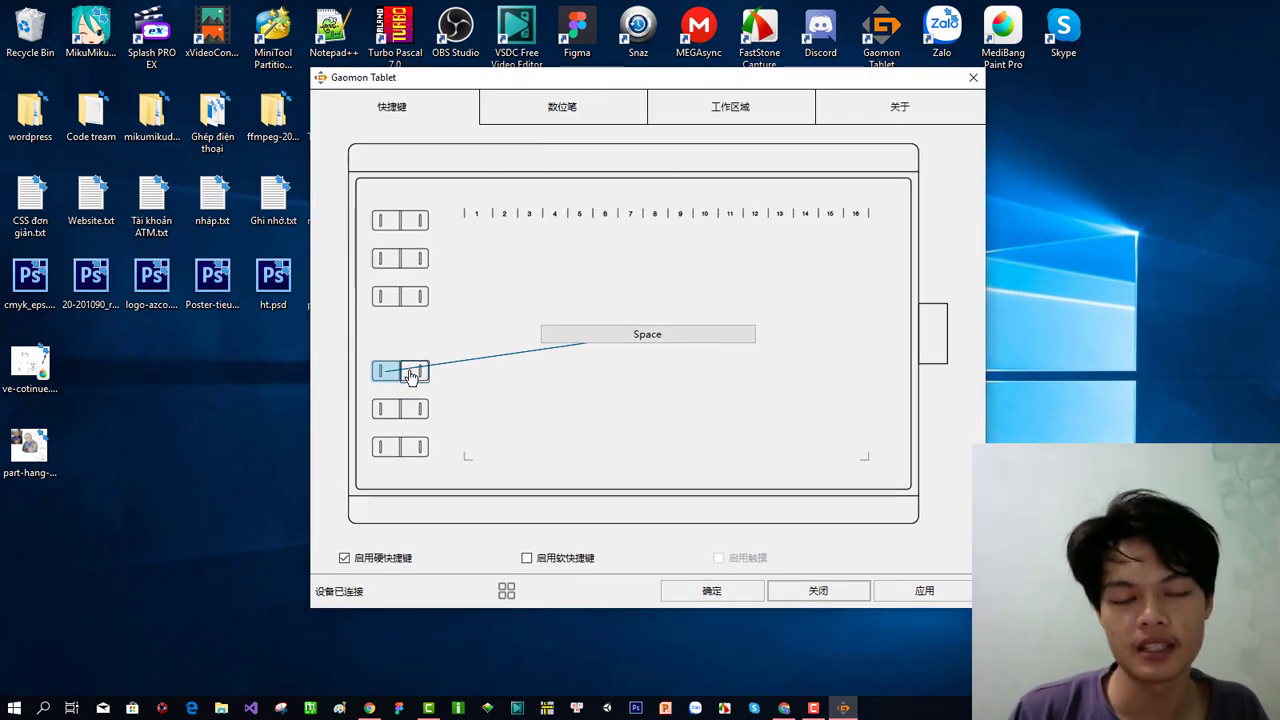
Inspect the shortcuts assigned to the express keys in the first two rows of the lower group.
click(413, 372)
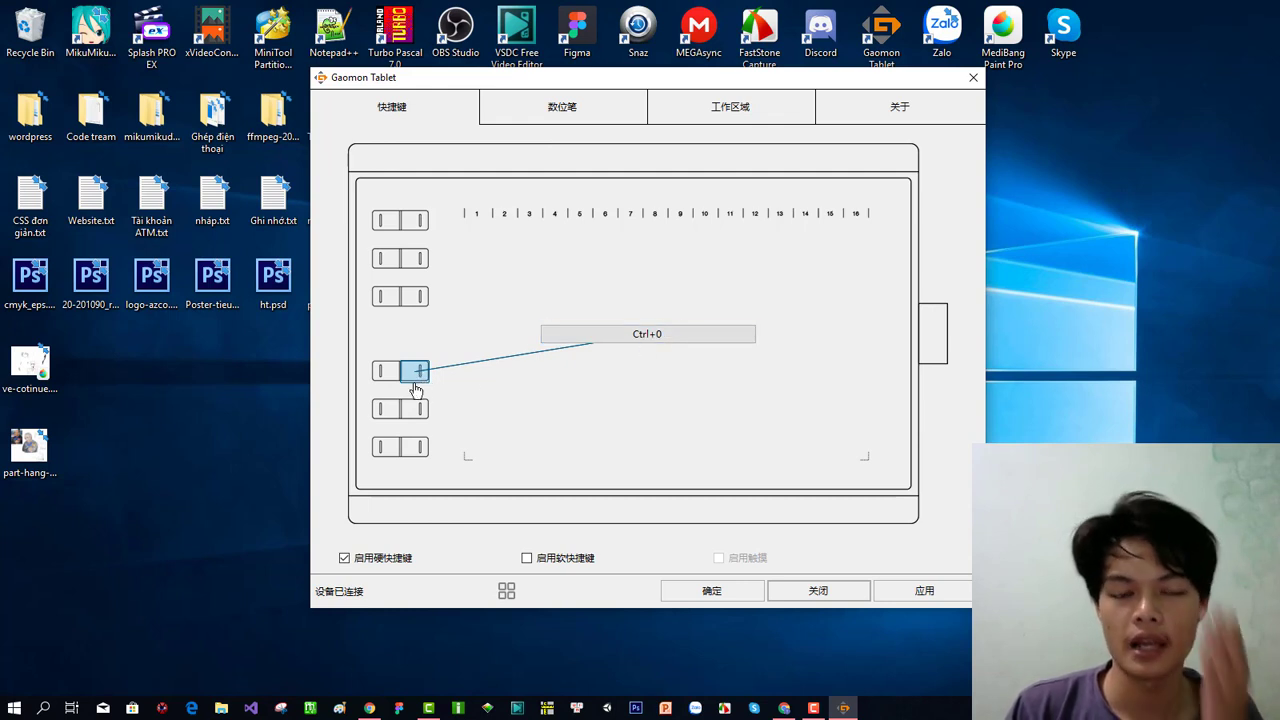
click(388, 412)
click(415, 412)
click(422, 374)
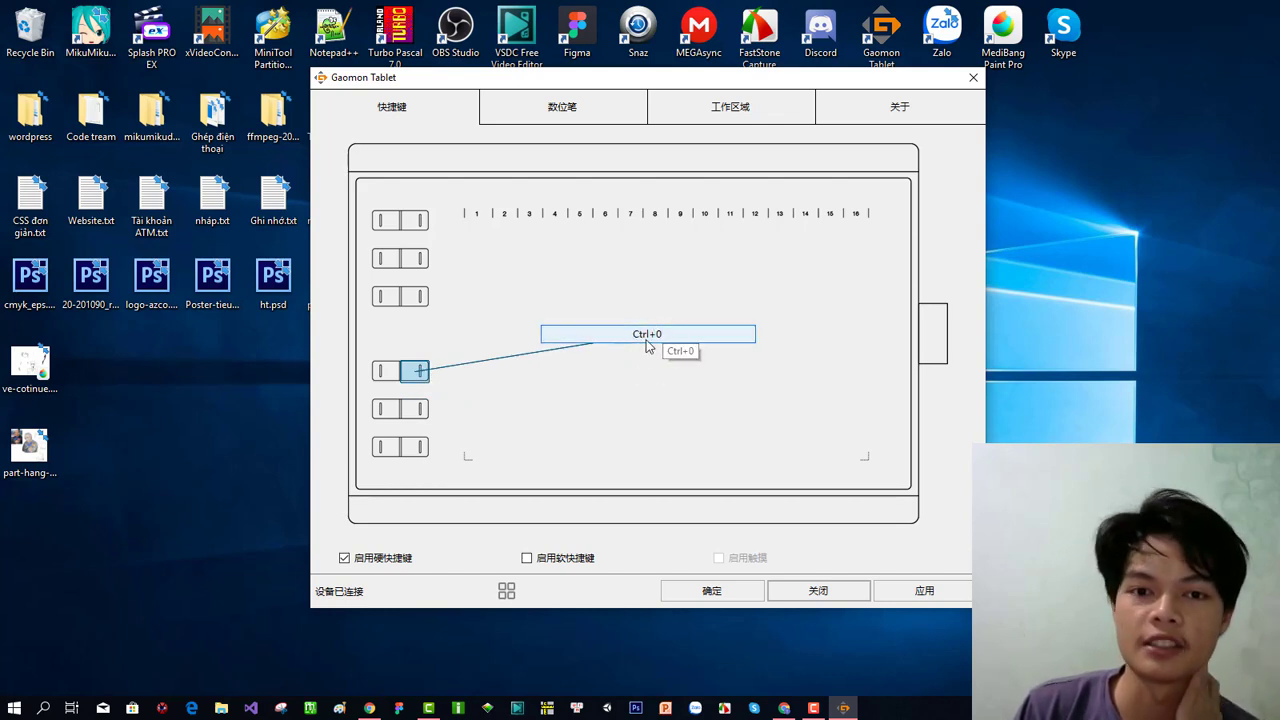
click(396, 420)
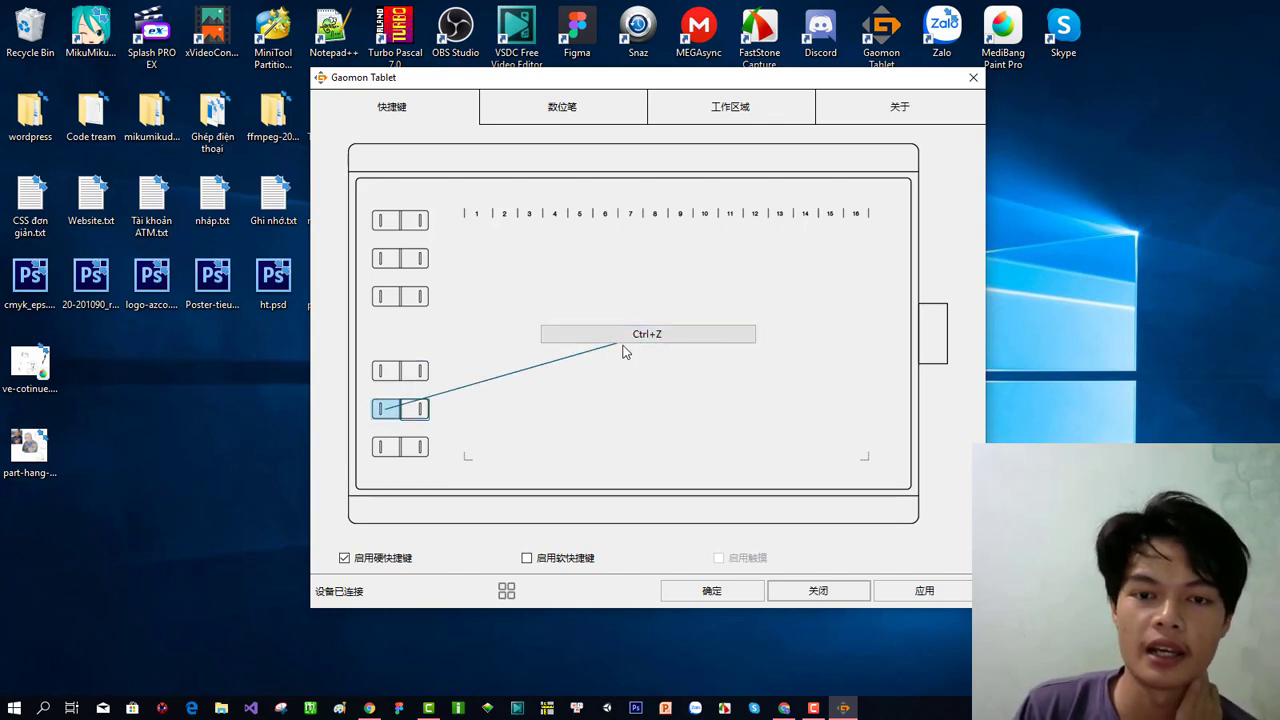
click(418, 420)
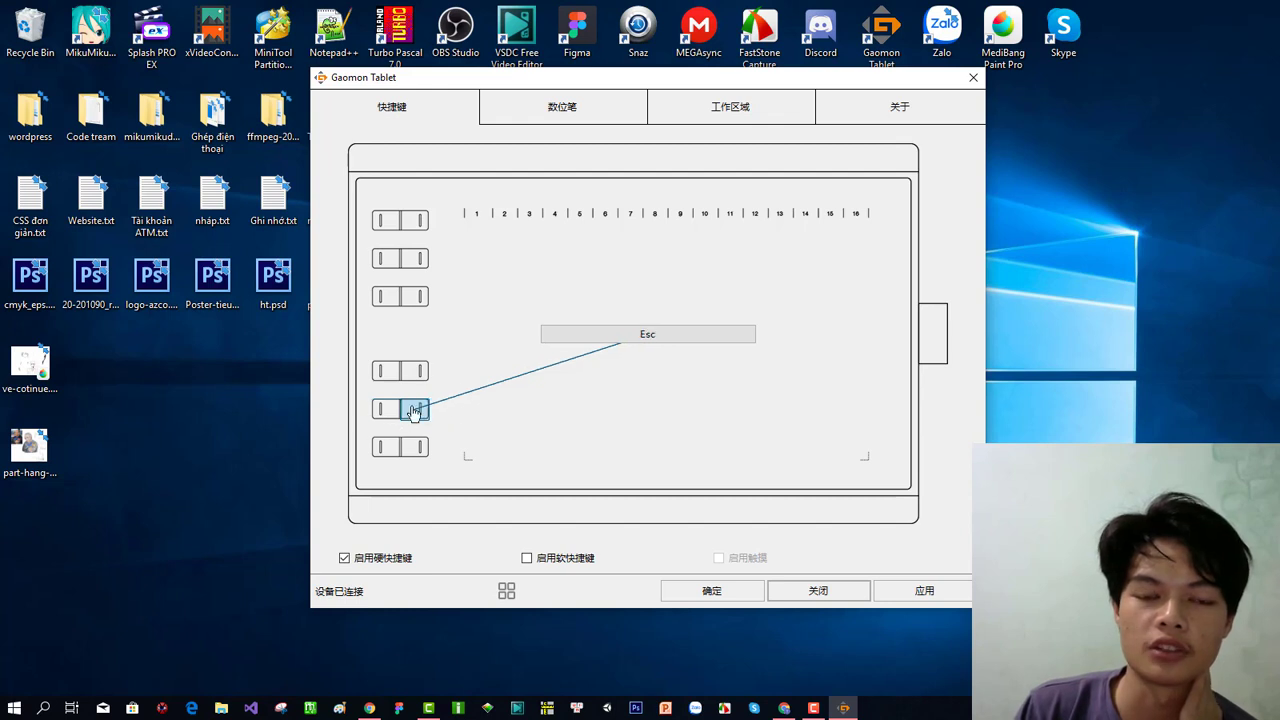
click(414, 418)
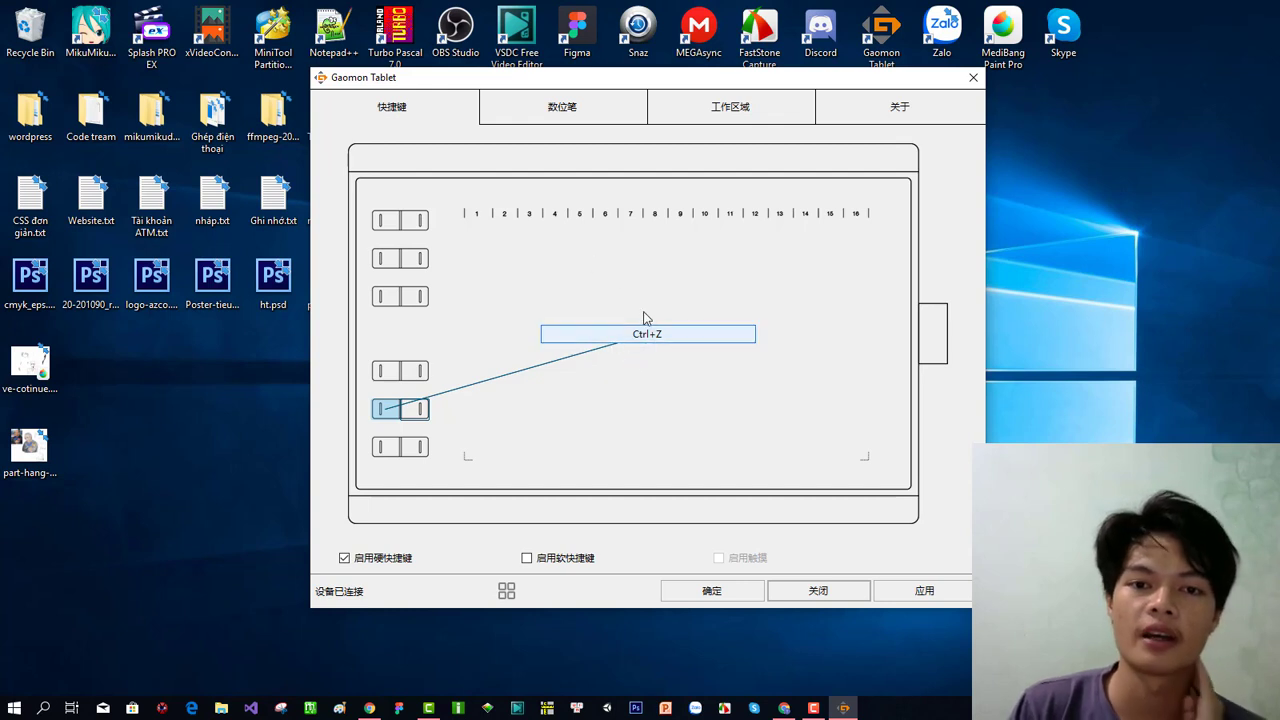
Check the shortcuts assigned to both express keys in the last row of the lower group.
click(399, 451)
click(412, 449)
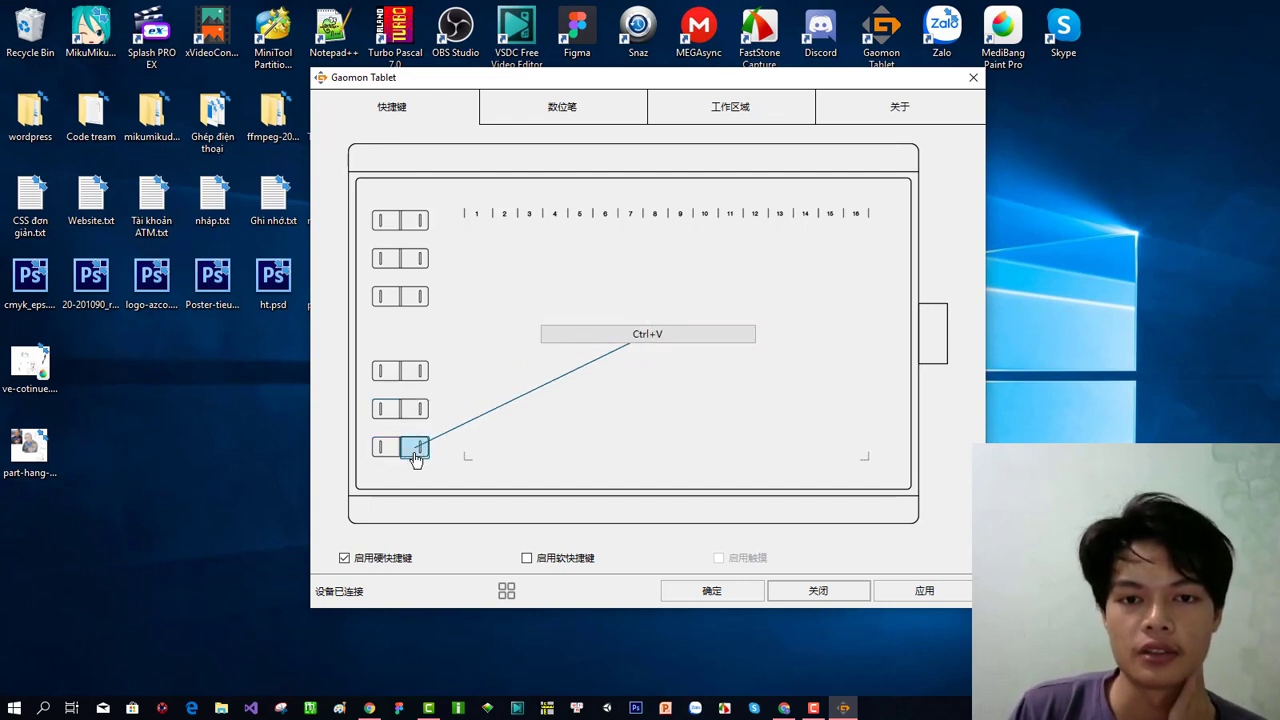
click(381, 448)
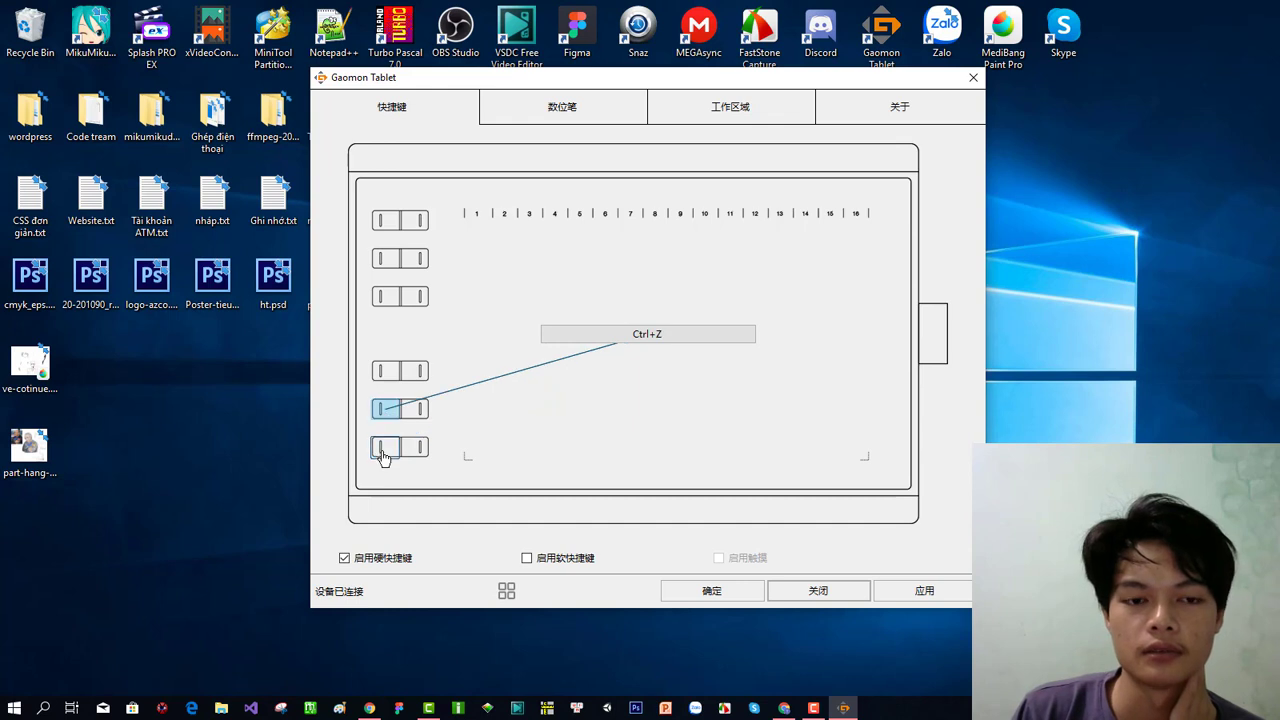
click(417, 449)
click(385, 448)
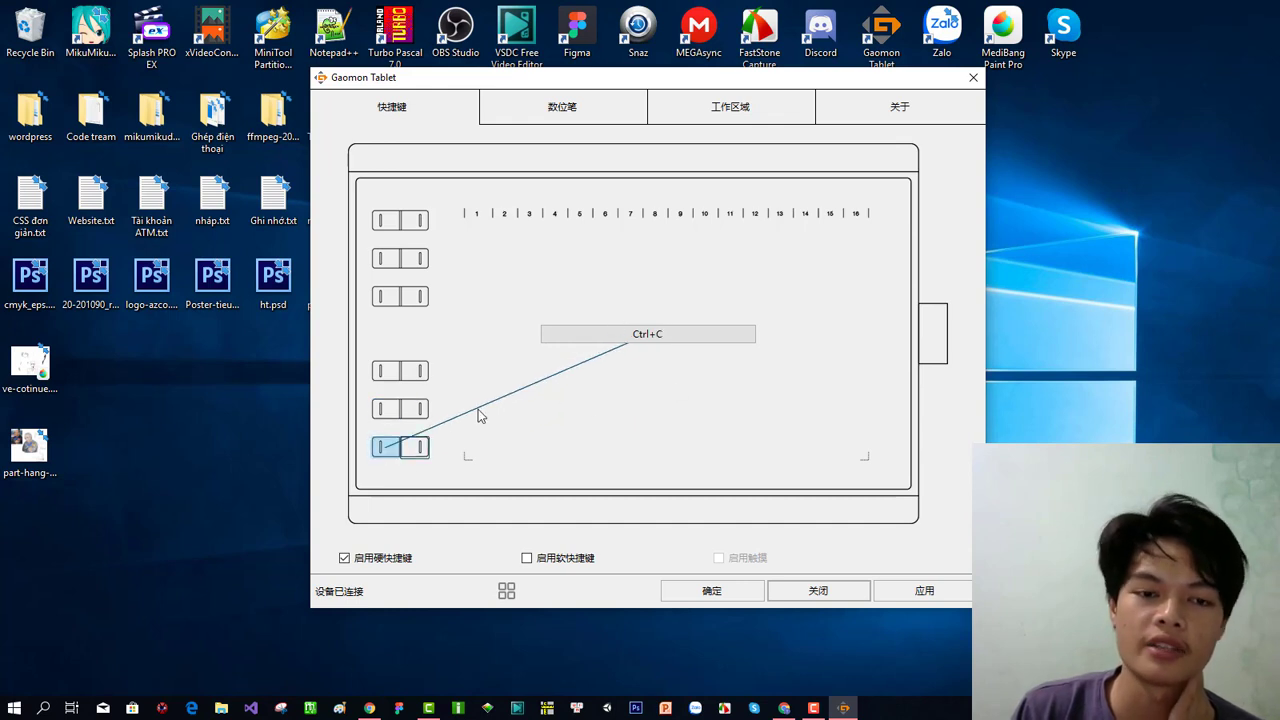
click(415, 447)
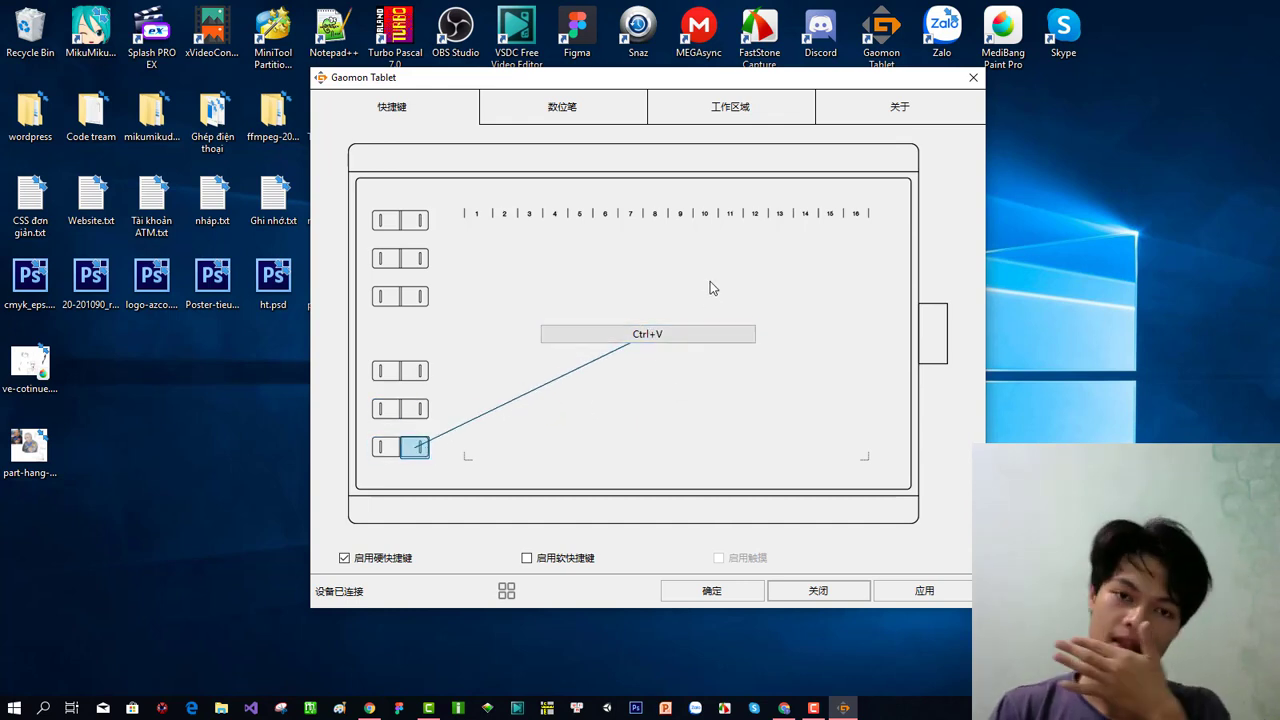
Review the shortcuts on the two express keys in the first row, repositioning the driver window.
click(383, 222)
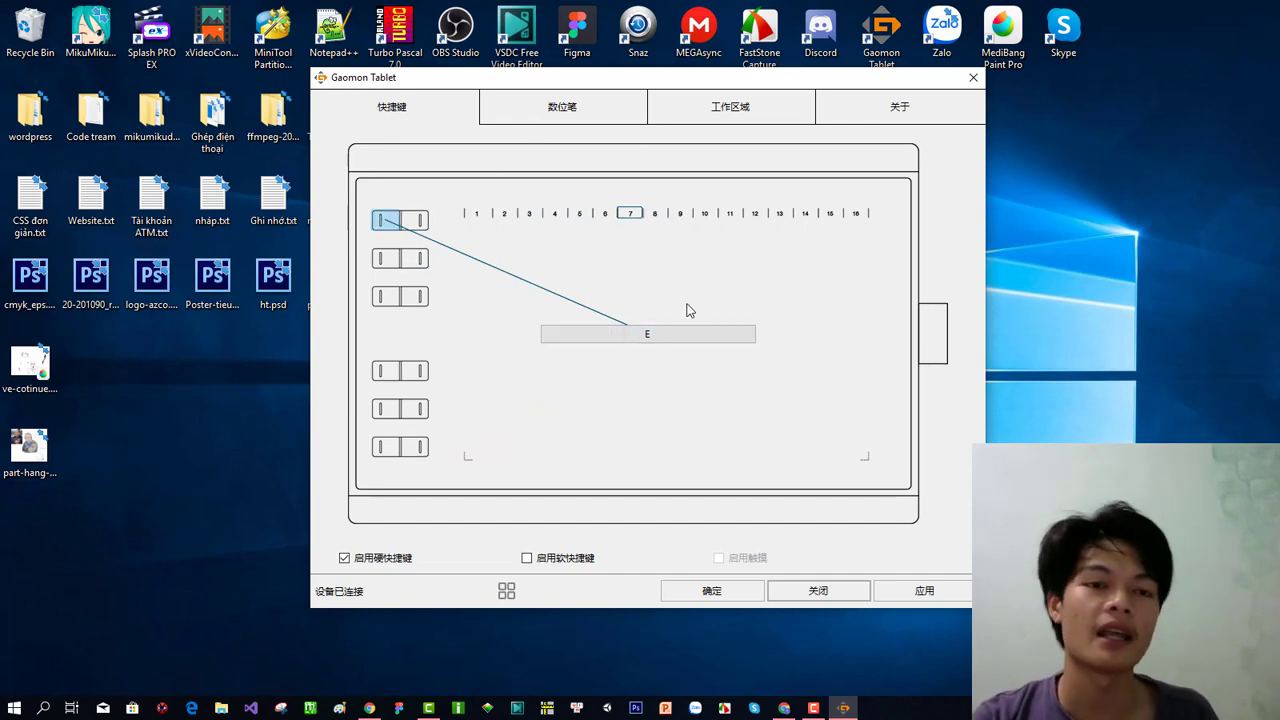
mouse_move(680, 80)
mouse_down()
mouse_move(692, 64)
mouse_move(669, 83)
mouse_up()
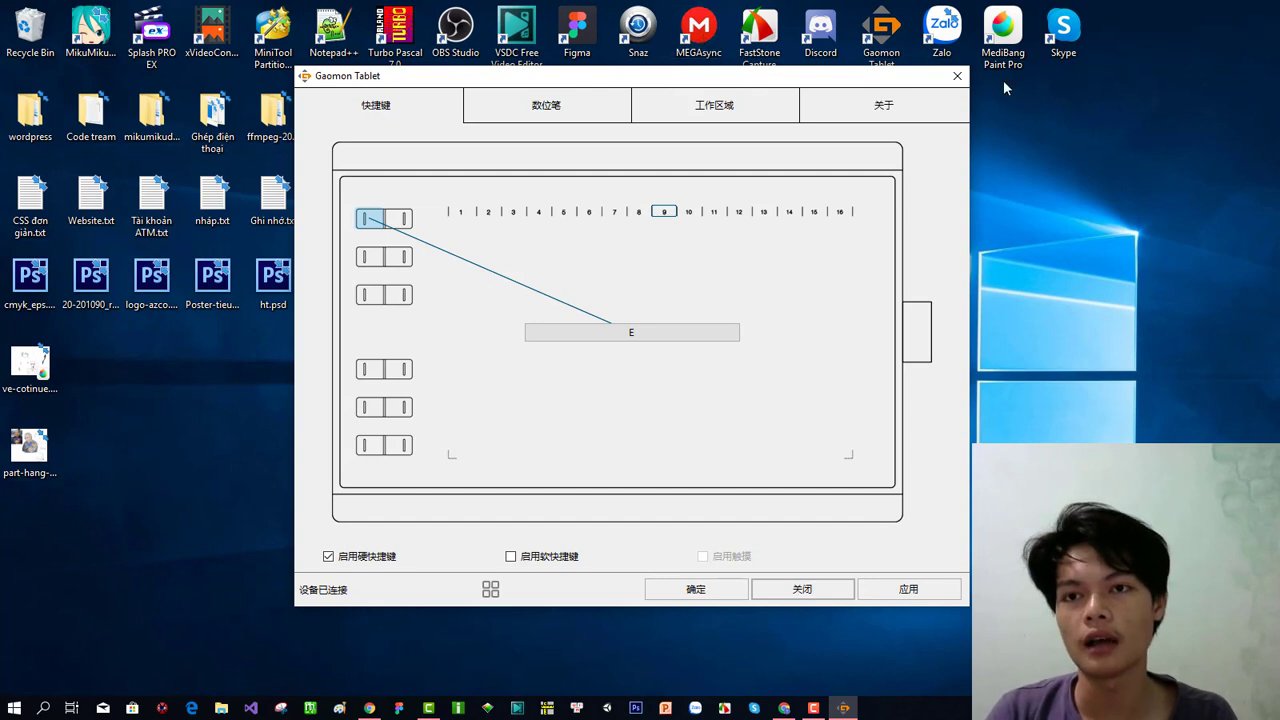
drag(787, 84, 813, 89)
click(428, 238)
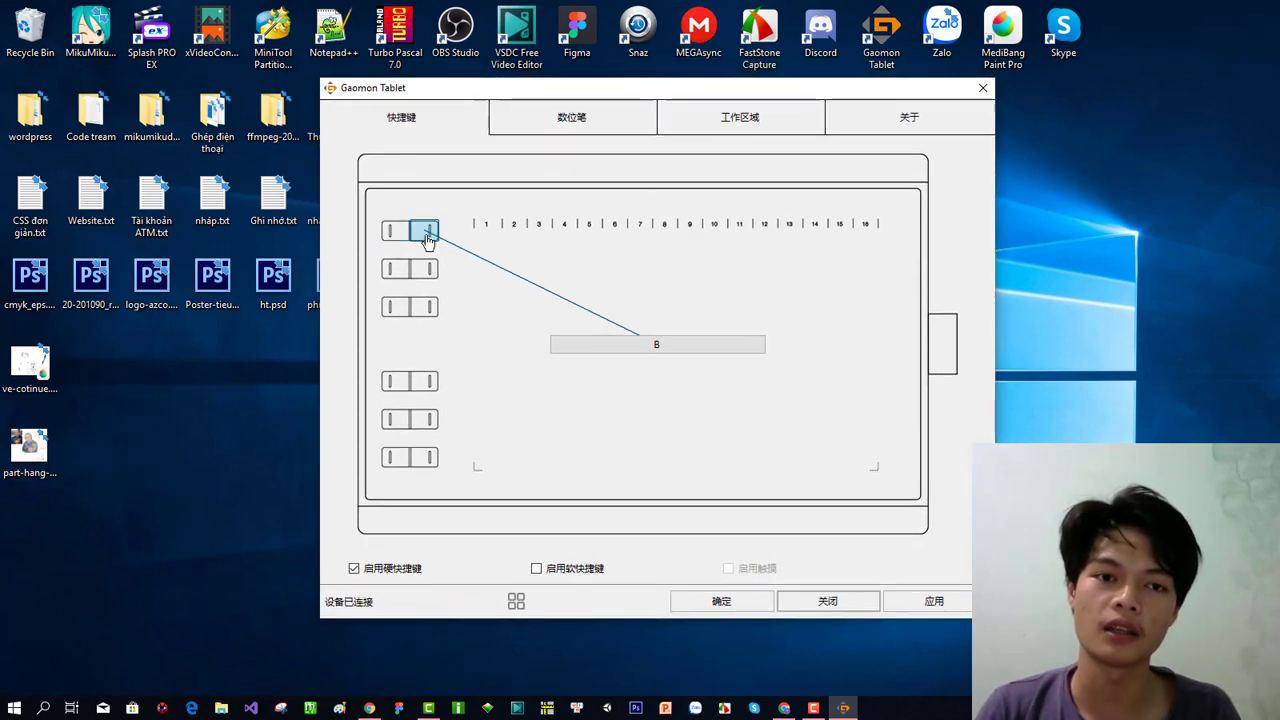
click(392, 234)
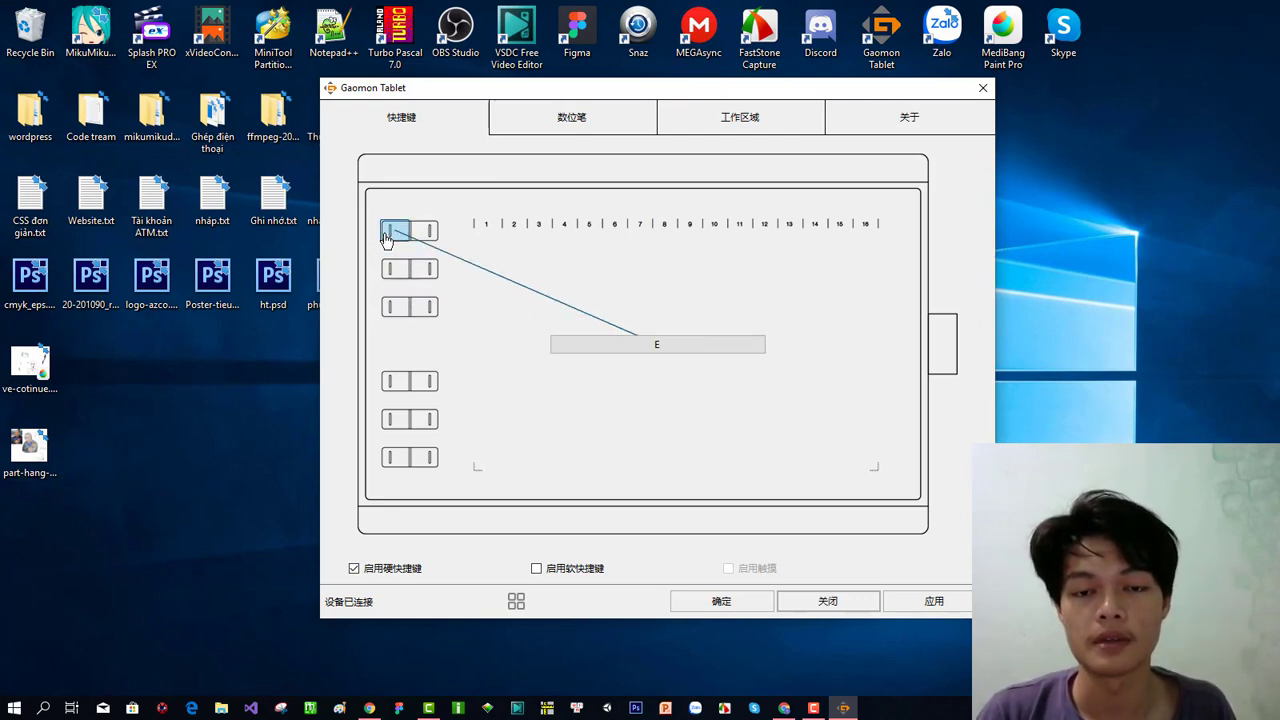
Open the shortcut settings of the first express key, clear its assigned keys and try the combination Ctrl + F.
click(666, 344)
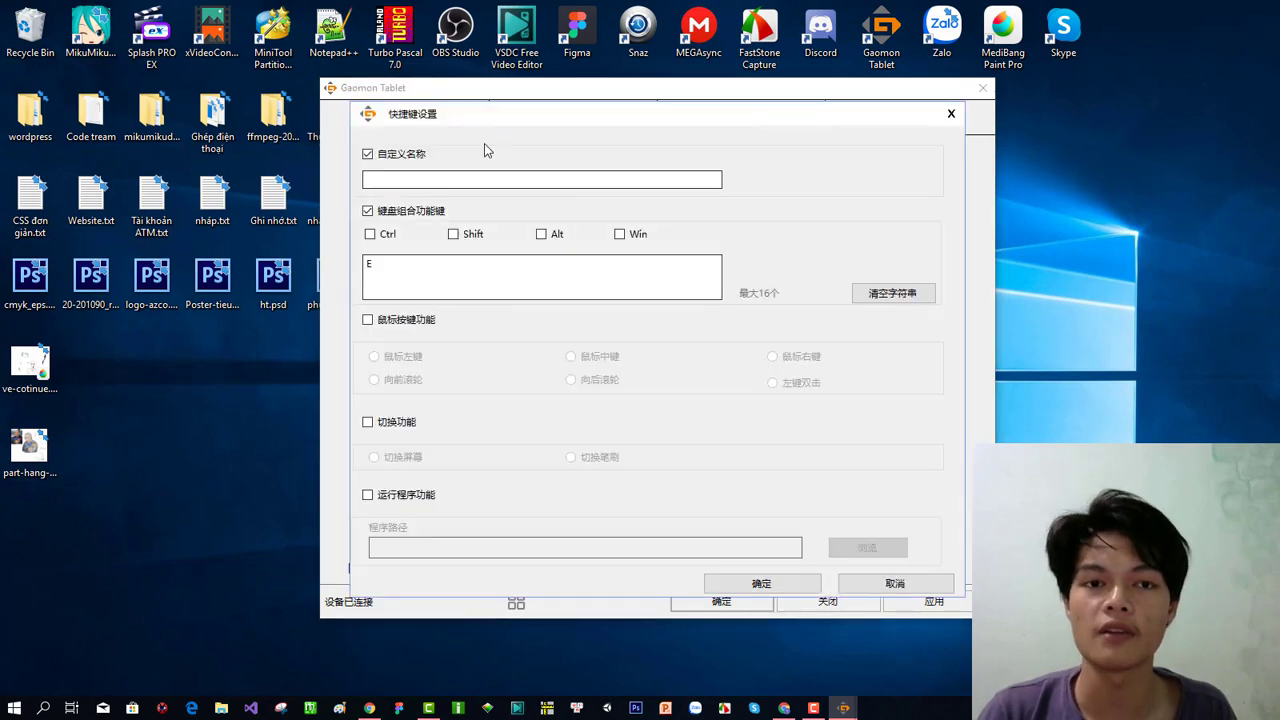
drag(518, 118, 602, 136)
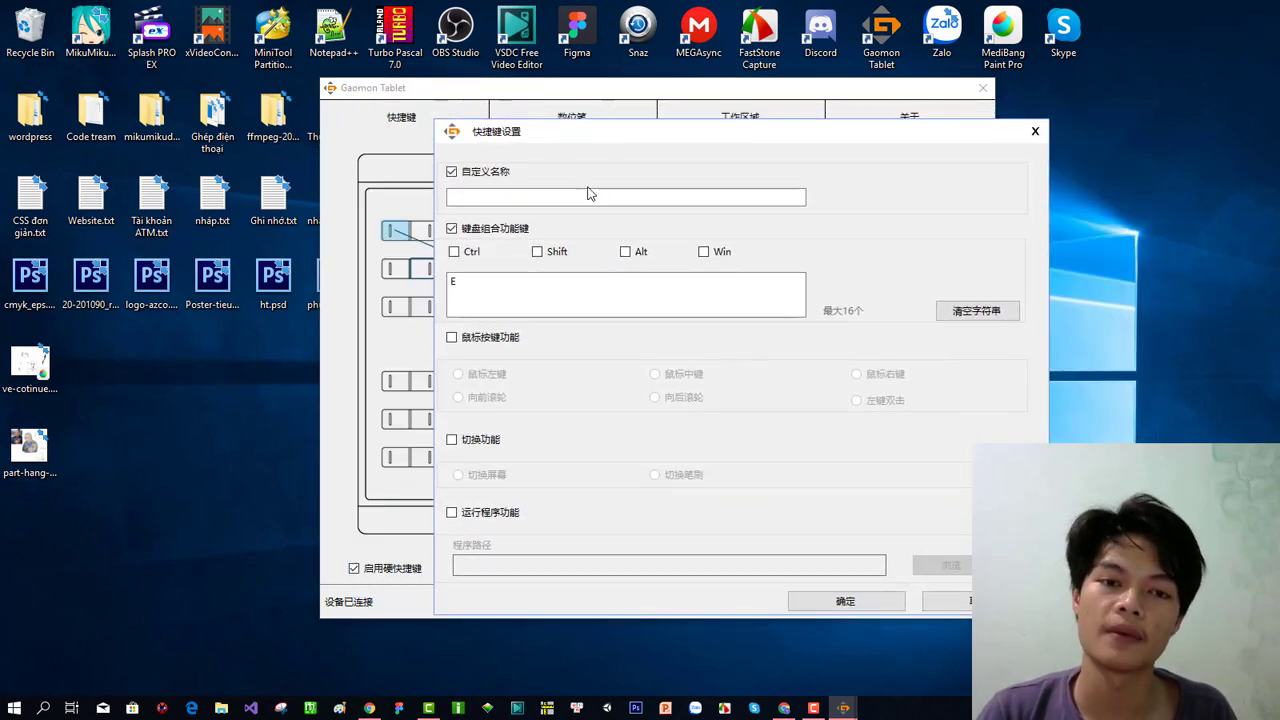
click(461, 287)
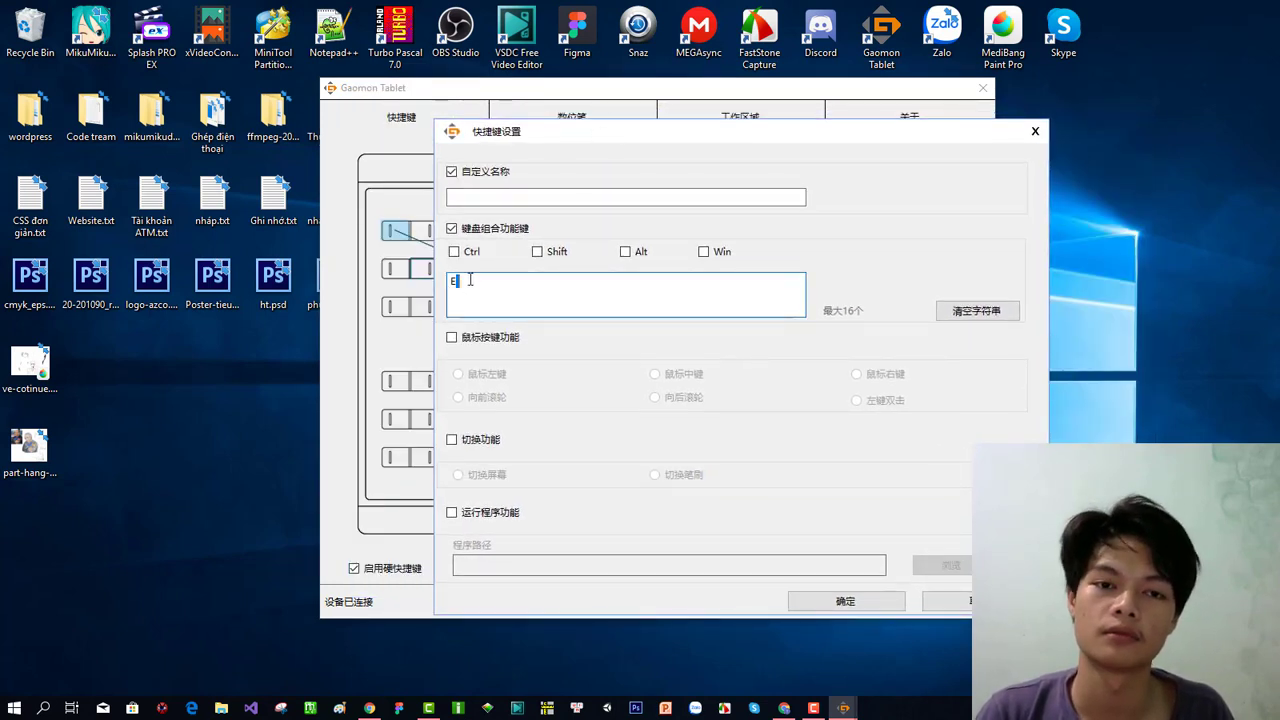
drag(464, 283, 433, 281)
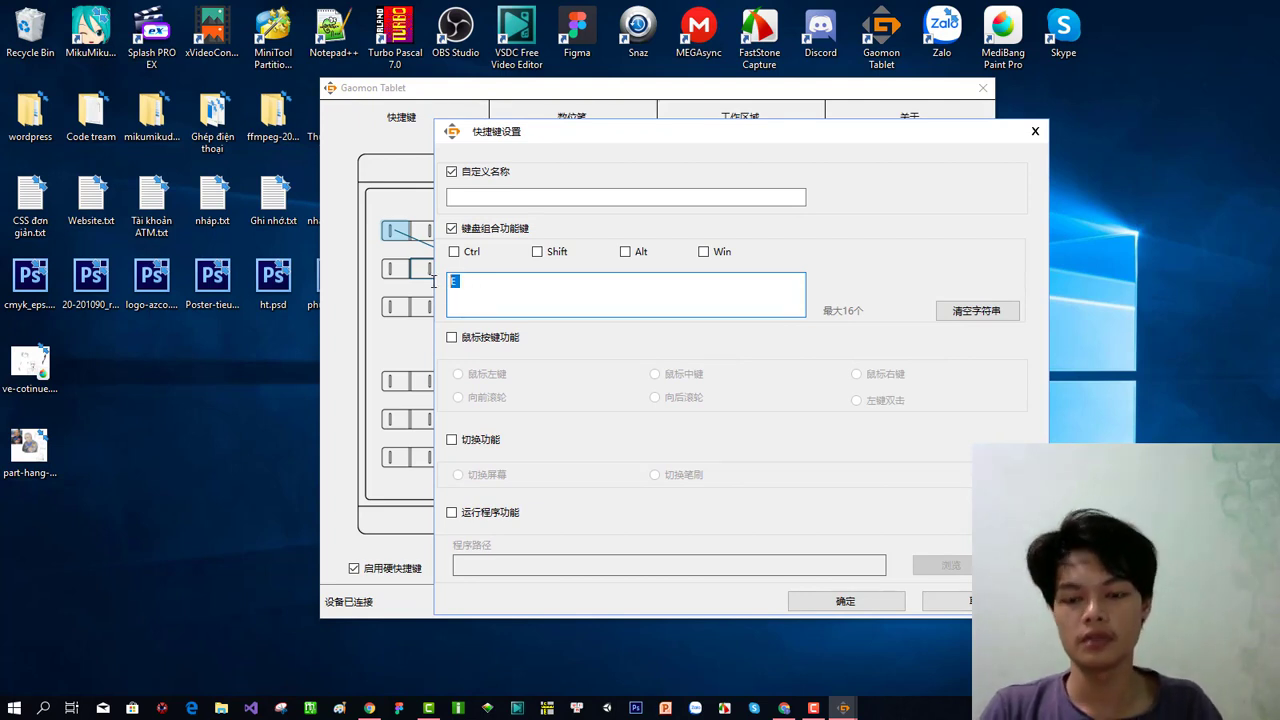
key(BackSpace)
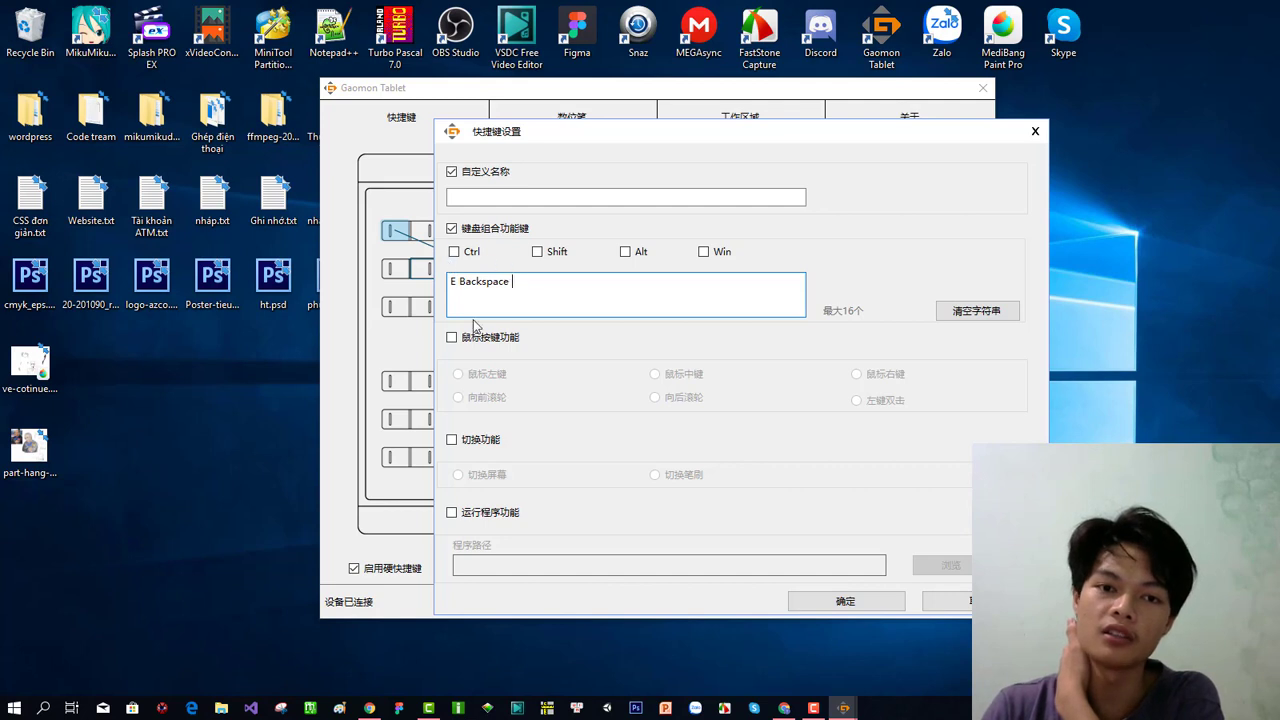
click(987, 314)
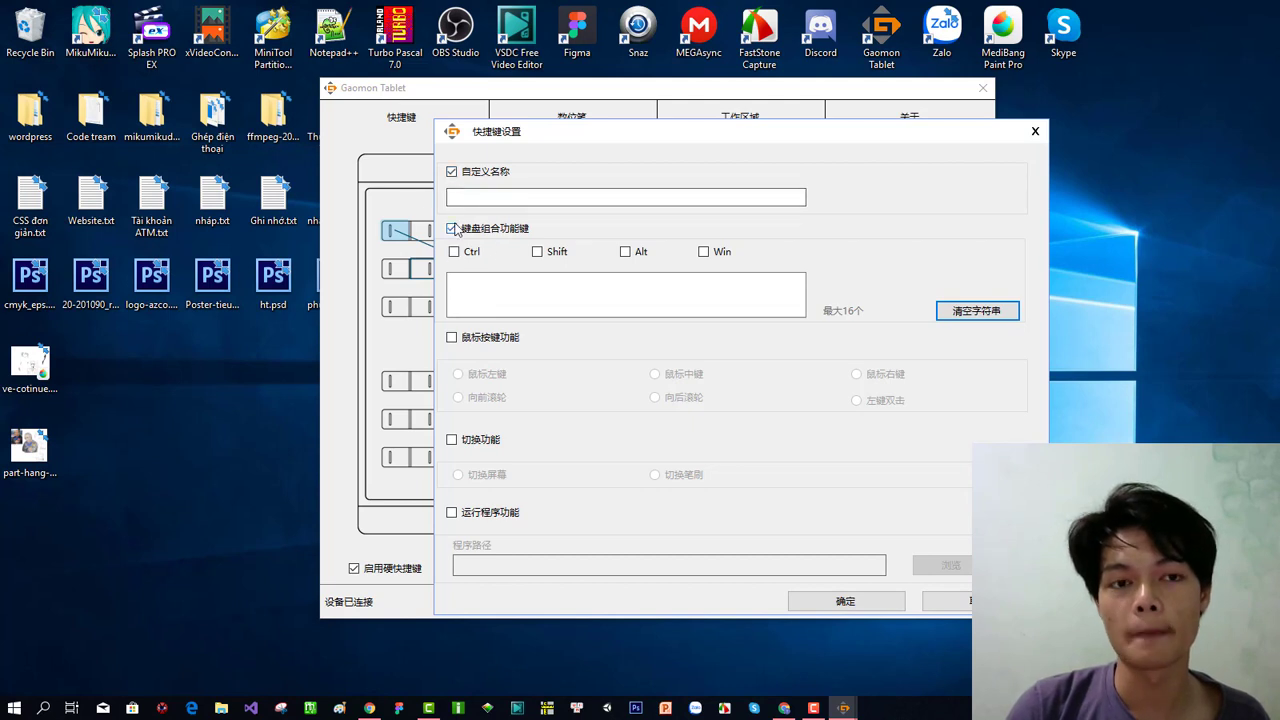
click(454, 252)
click(490, 300)
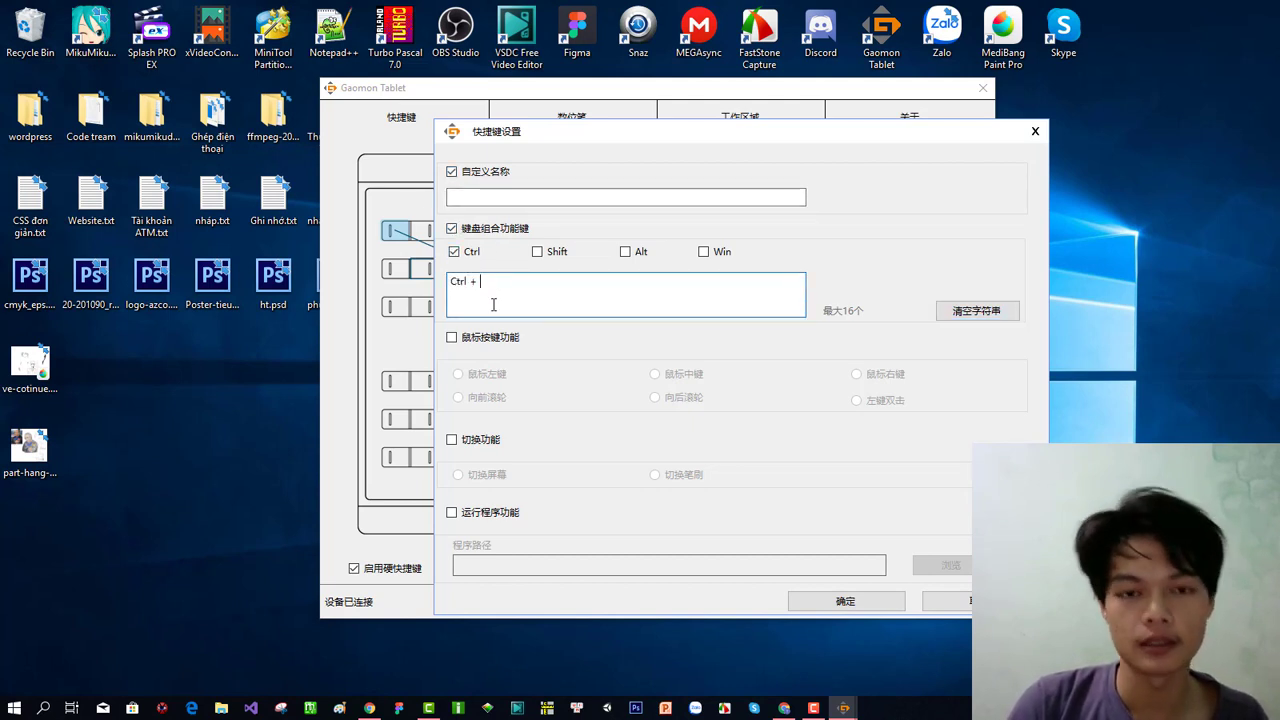
key(f)
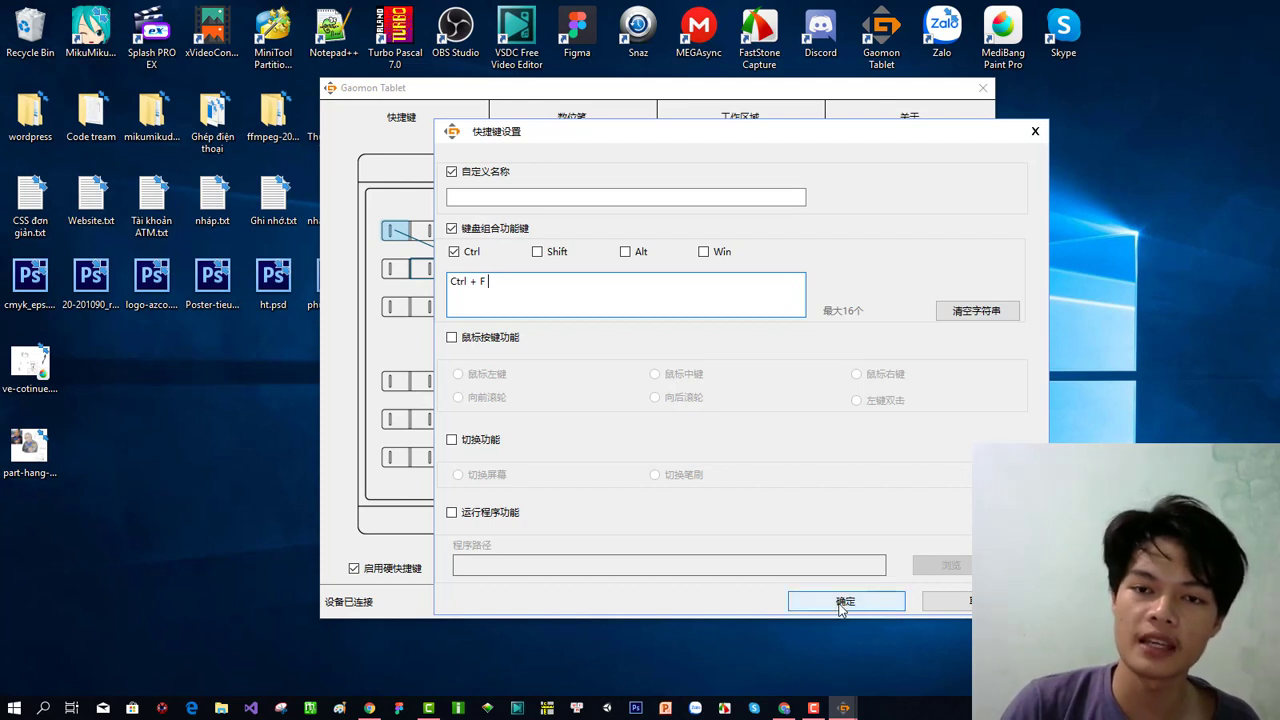
Try adding E to the Ctrl + F combination in the shortcut settings.
drag(690, 135, 378, 38)
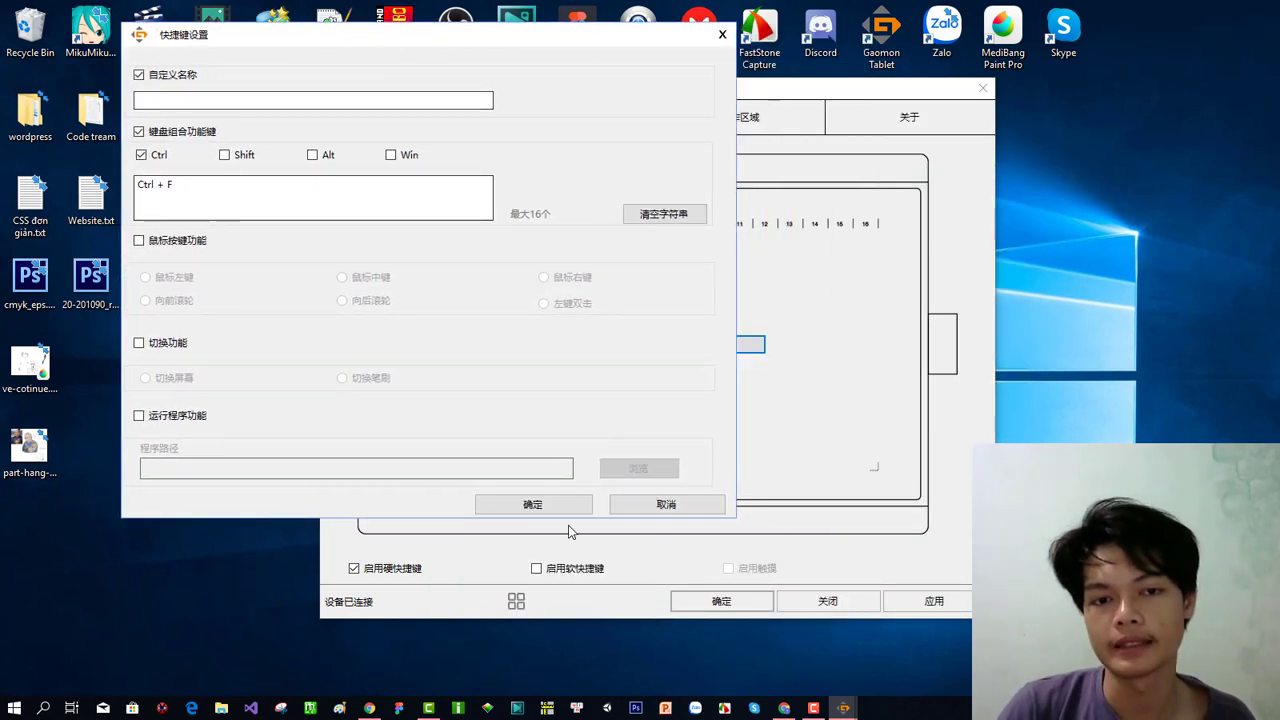
click(163, 184)
key(e)
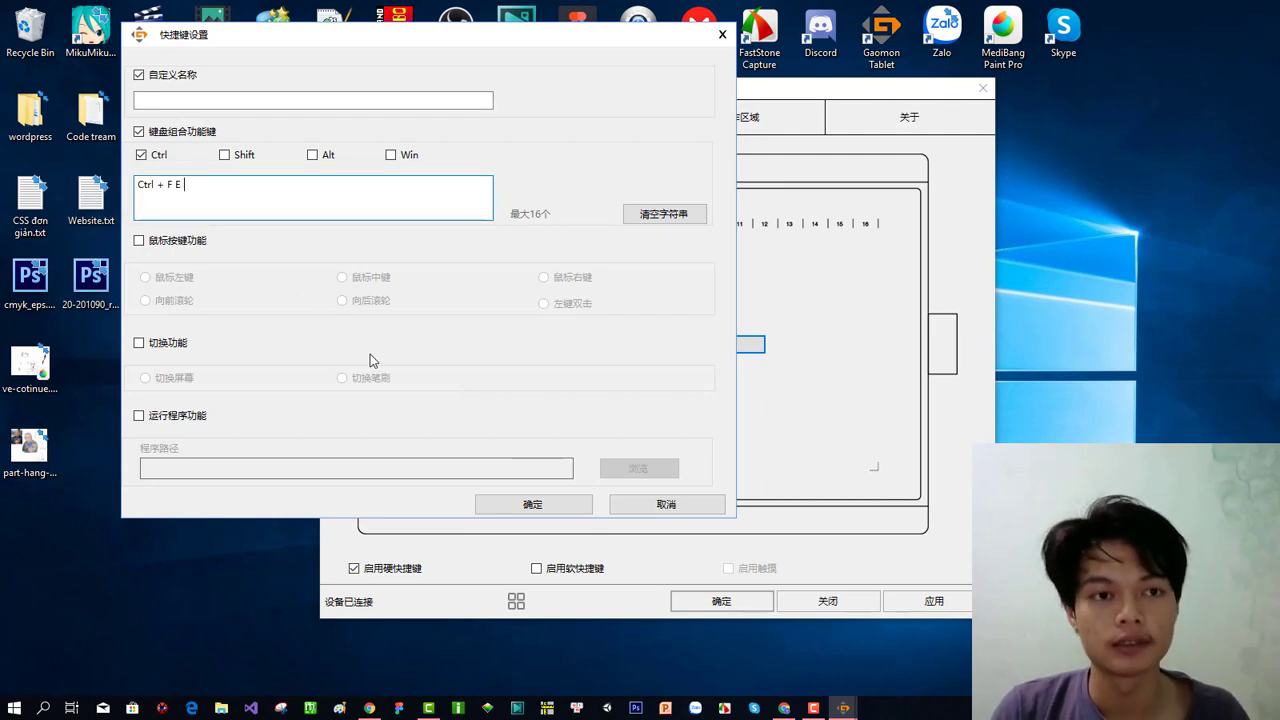
Clear the letter keys from the combination and cancel the shortcut settings without saving.
click(640, 212)
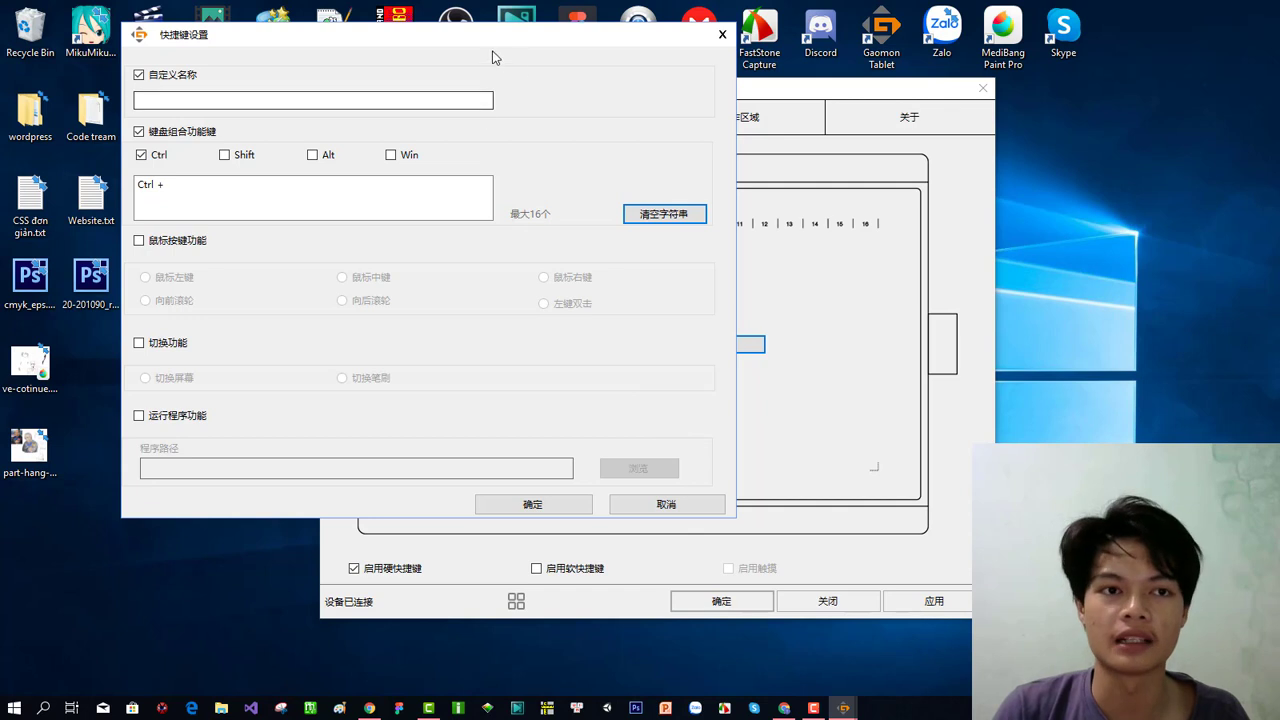
drag(594, 38, 666, 69)
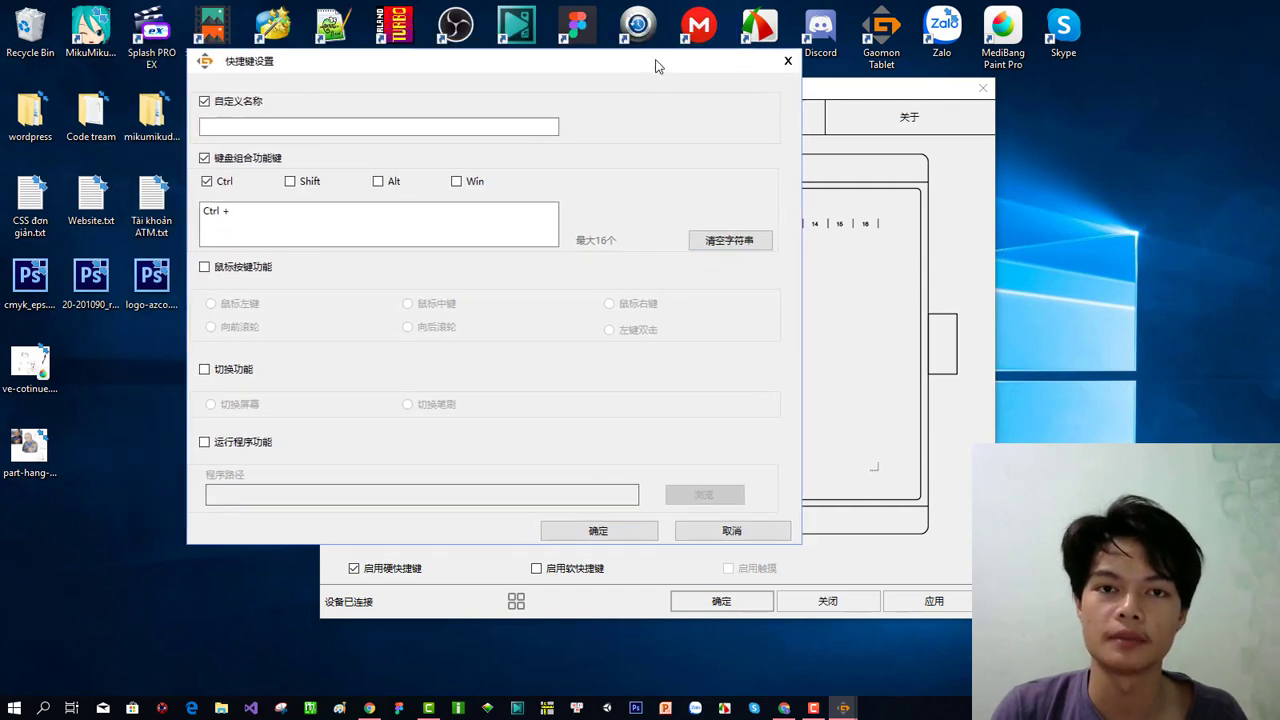
click(741, 531)
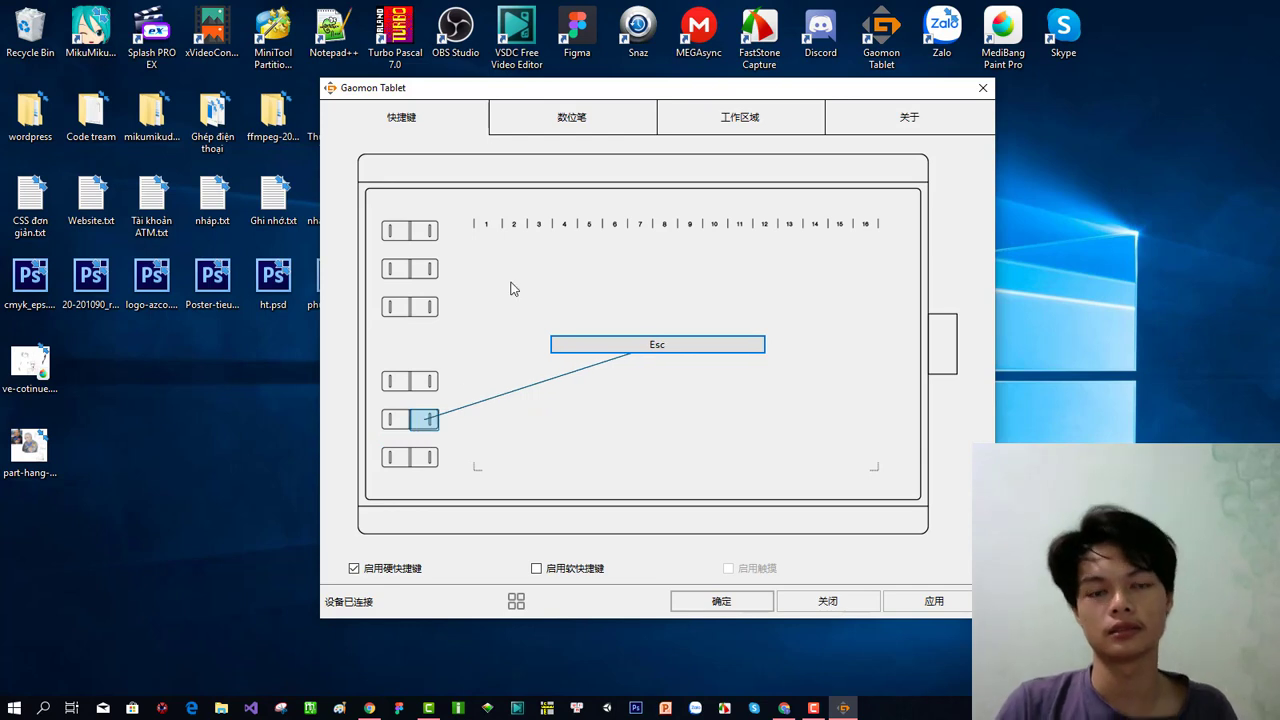
Review the shortcut settings of the pen's upper button, moving the dialog aside, and cancel them without changes.
click(568, 121)
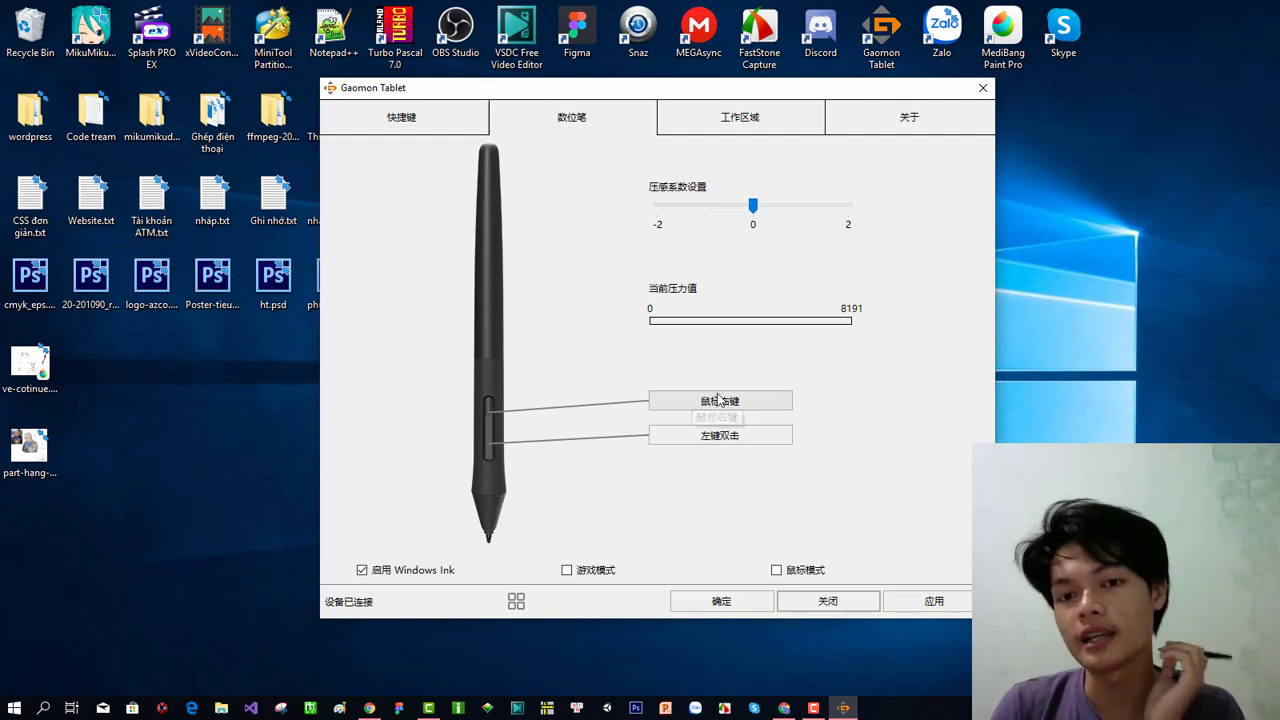
click(740, 410)
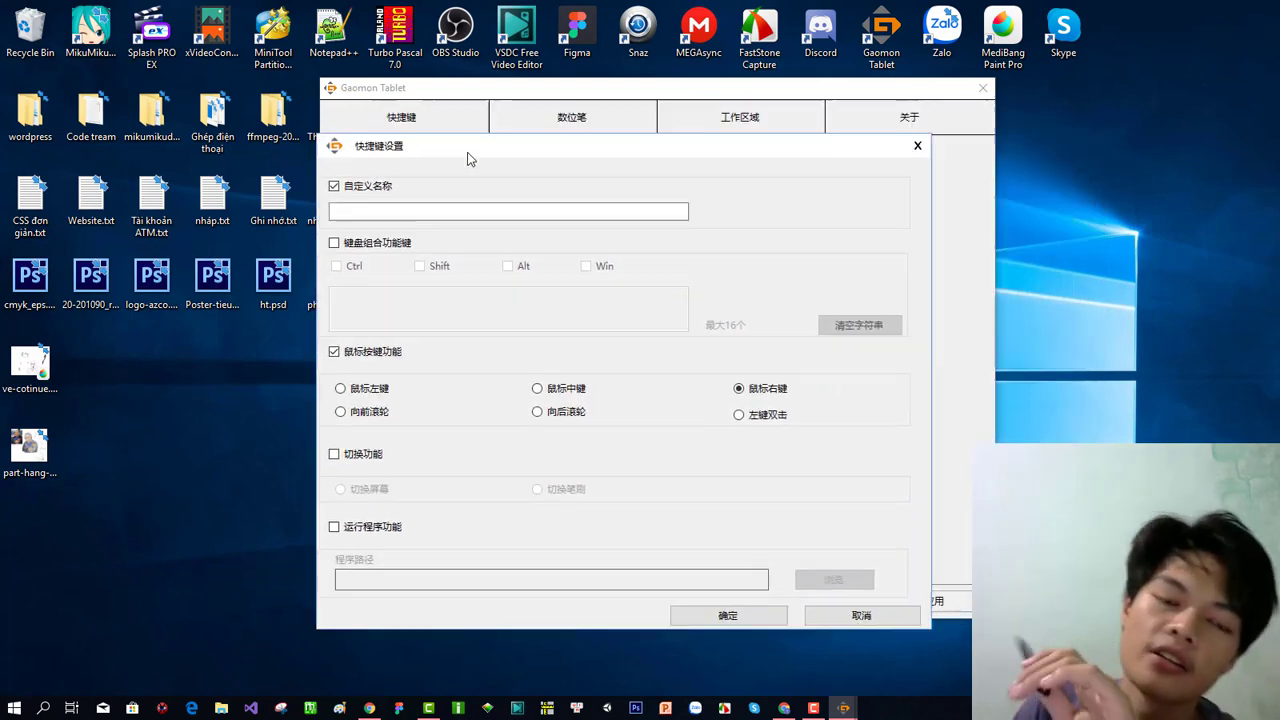
drag(445, 162, 440, 88)
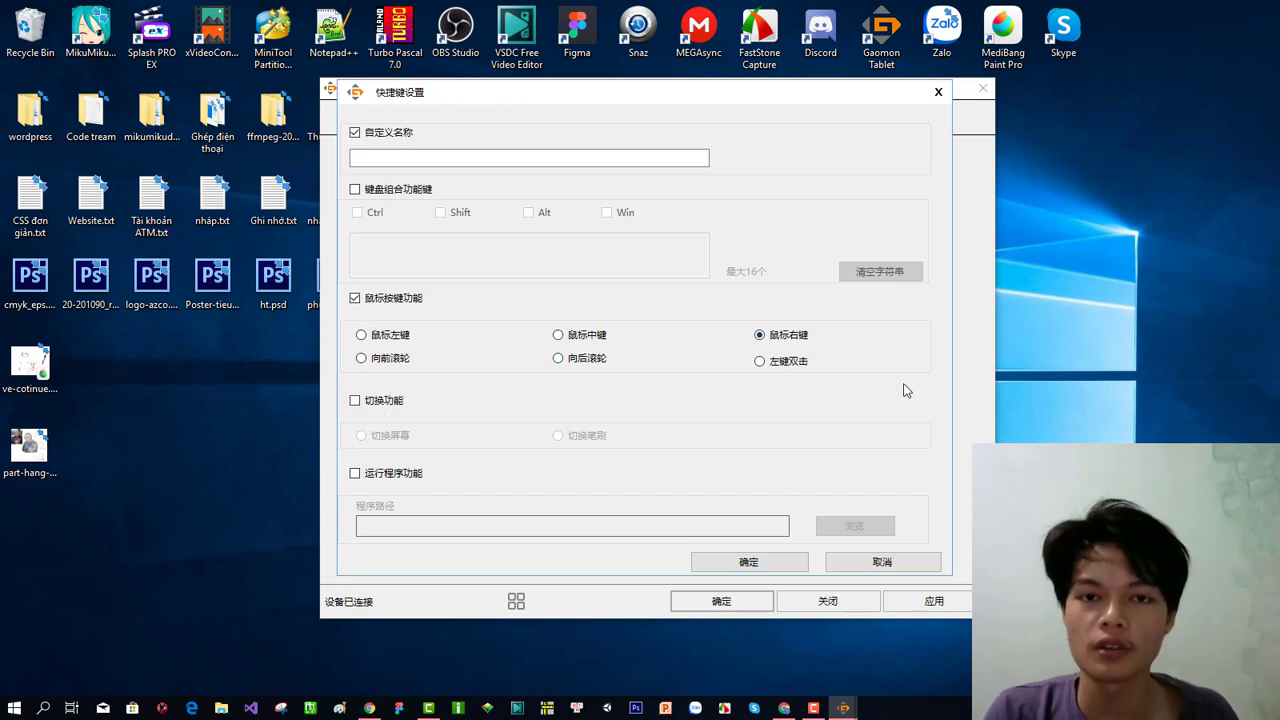
mouse_move(620, 96)
mouse_down()
mouse_move(831, 91)
mouse_move(608, 99)
mouse_move(623, 48)
mouse_move(628, 93)
mouse_up()
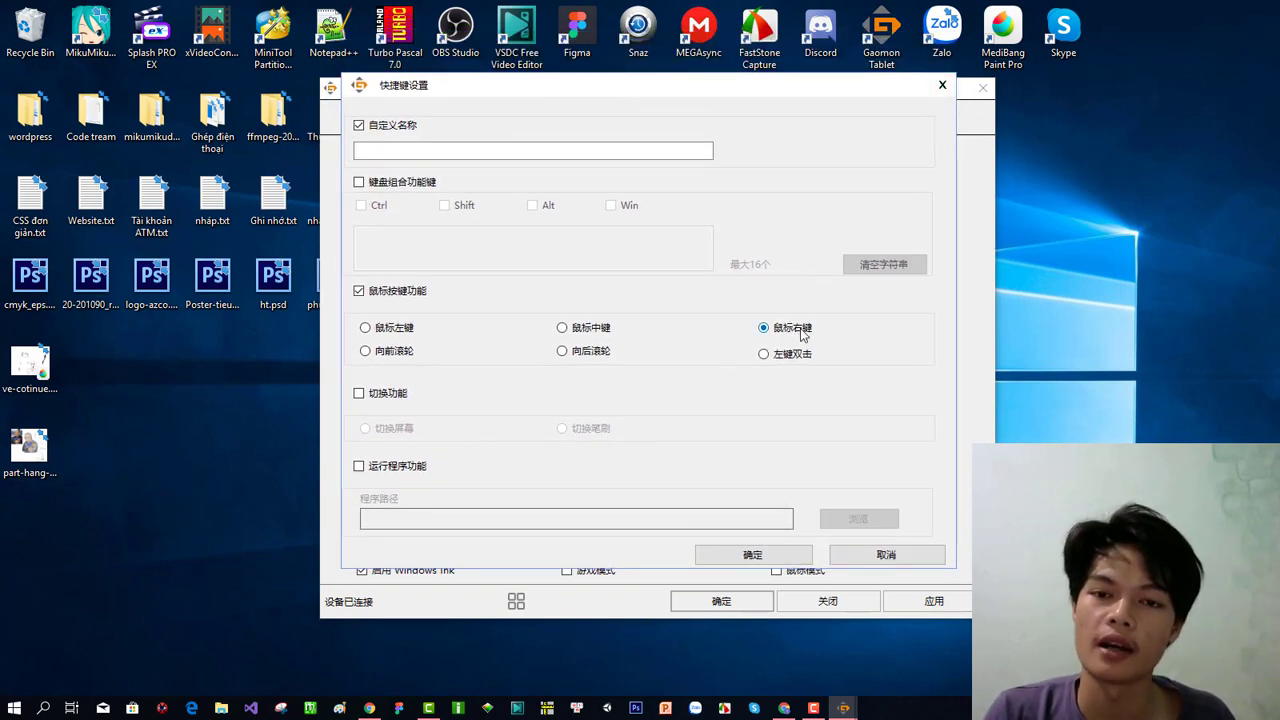
drag(655, 88, 315, 65)
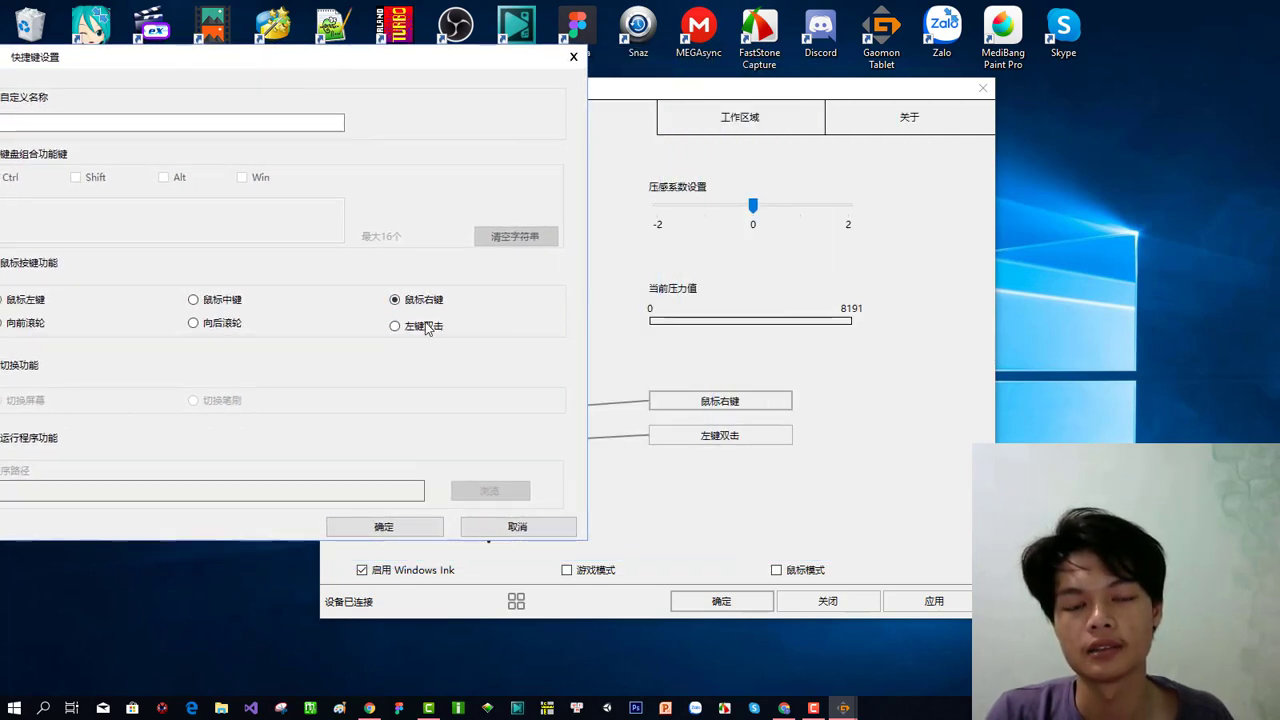
drag(372, 60, 728, 94)
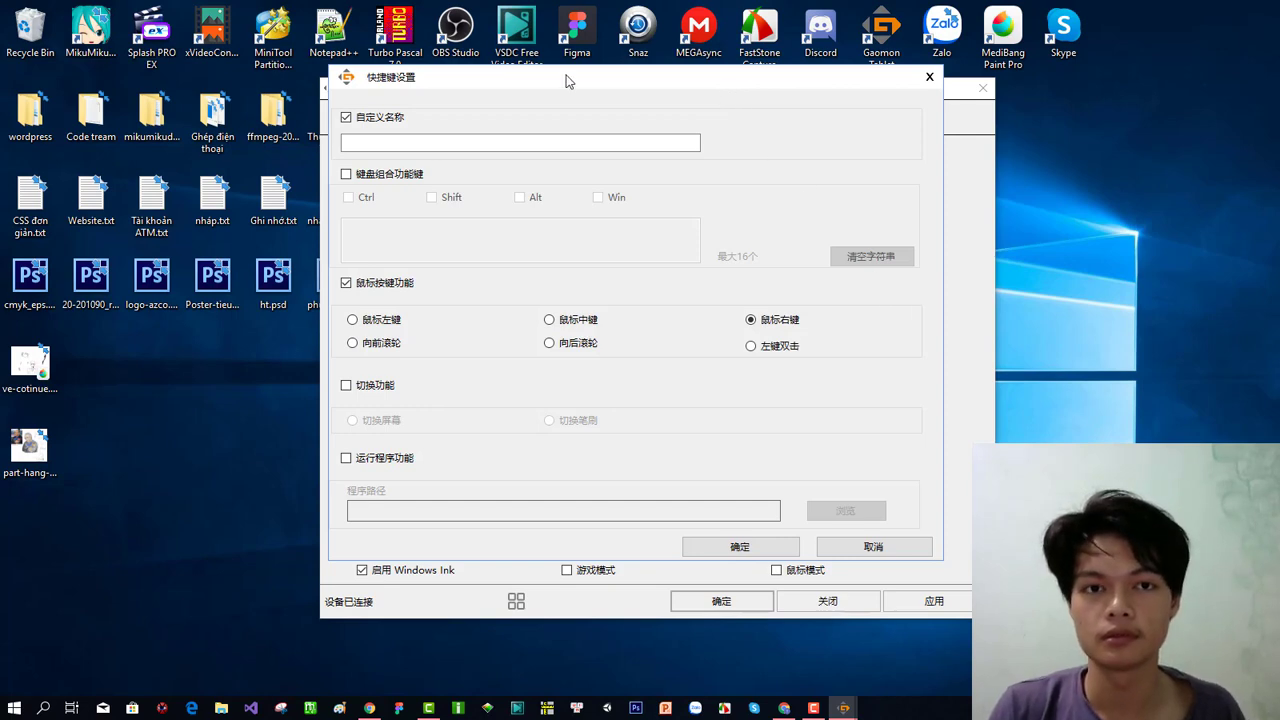
drag(566, 80, 510, 42)
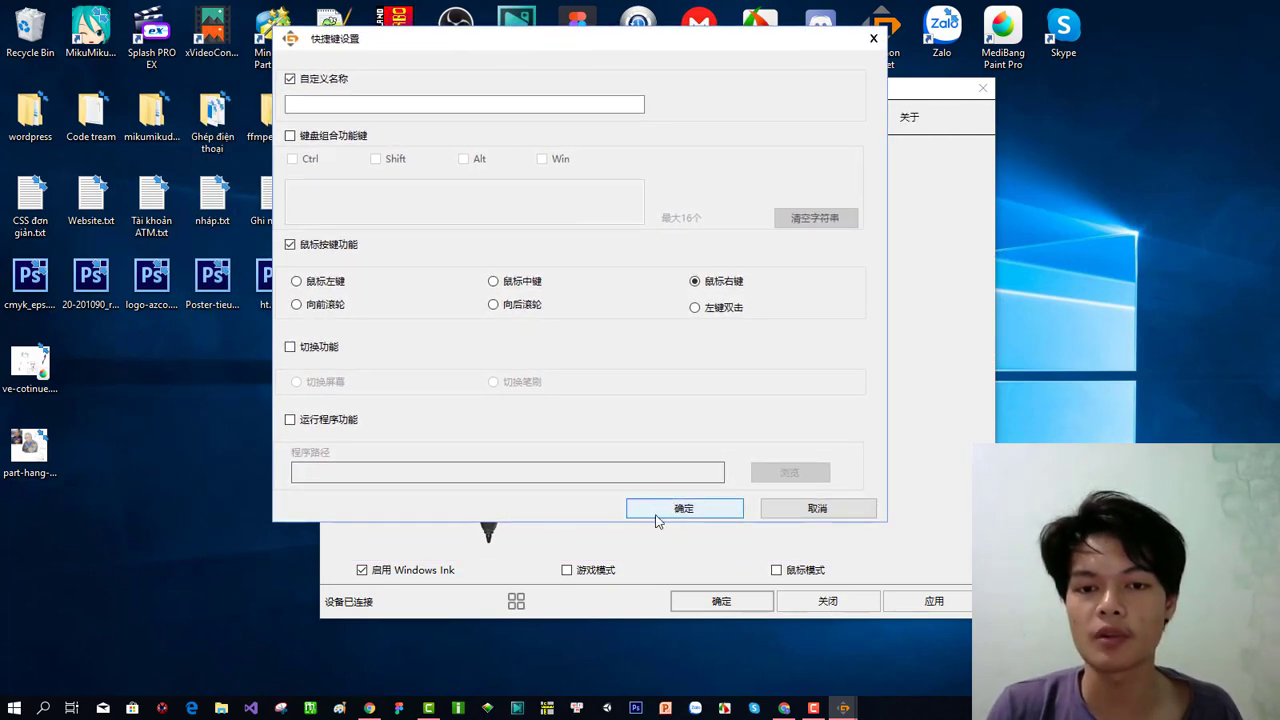
click(843, 510)
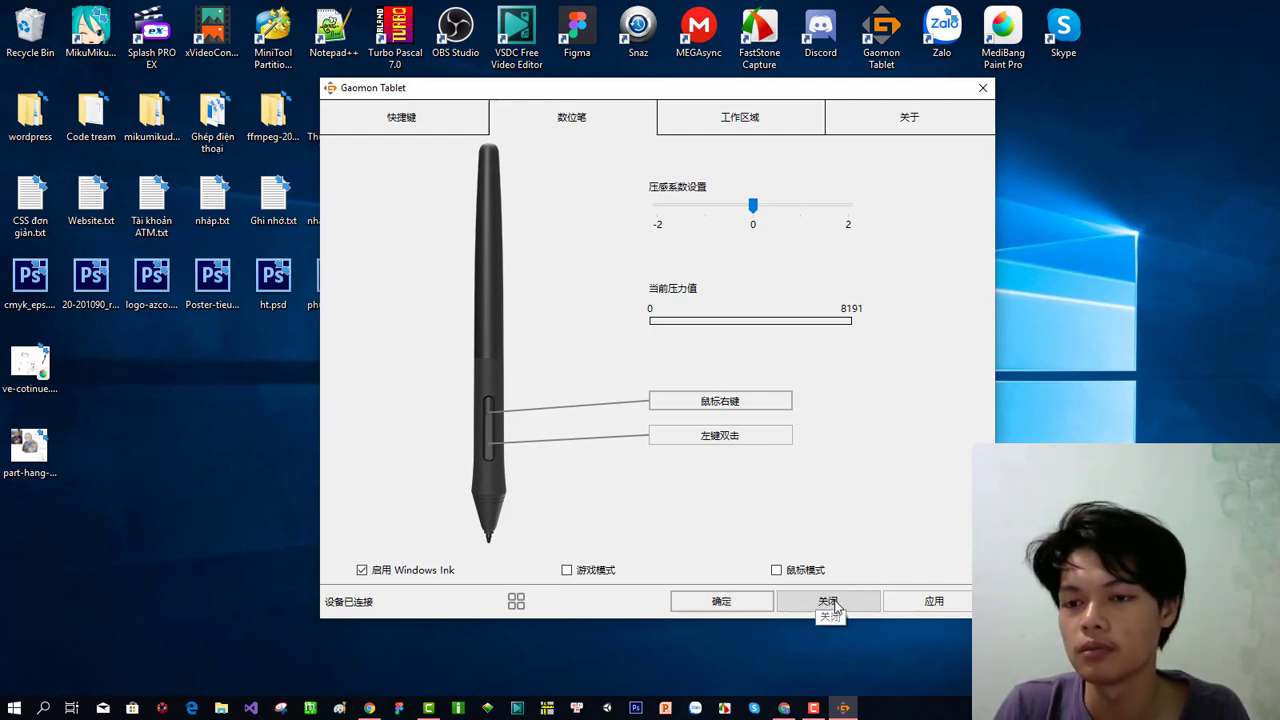
Apply the pen settings and inspect the tablet's work area mapping and its screen selection.
click(941, 598)
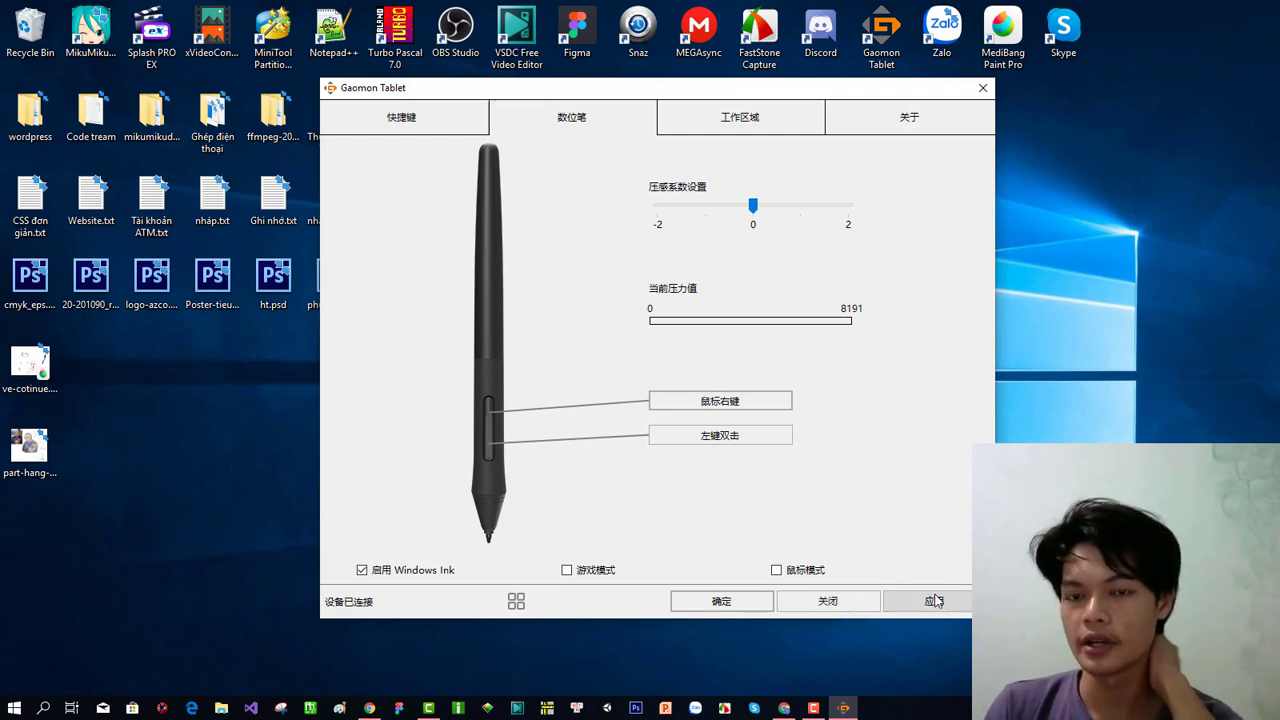
click(746, 117)
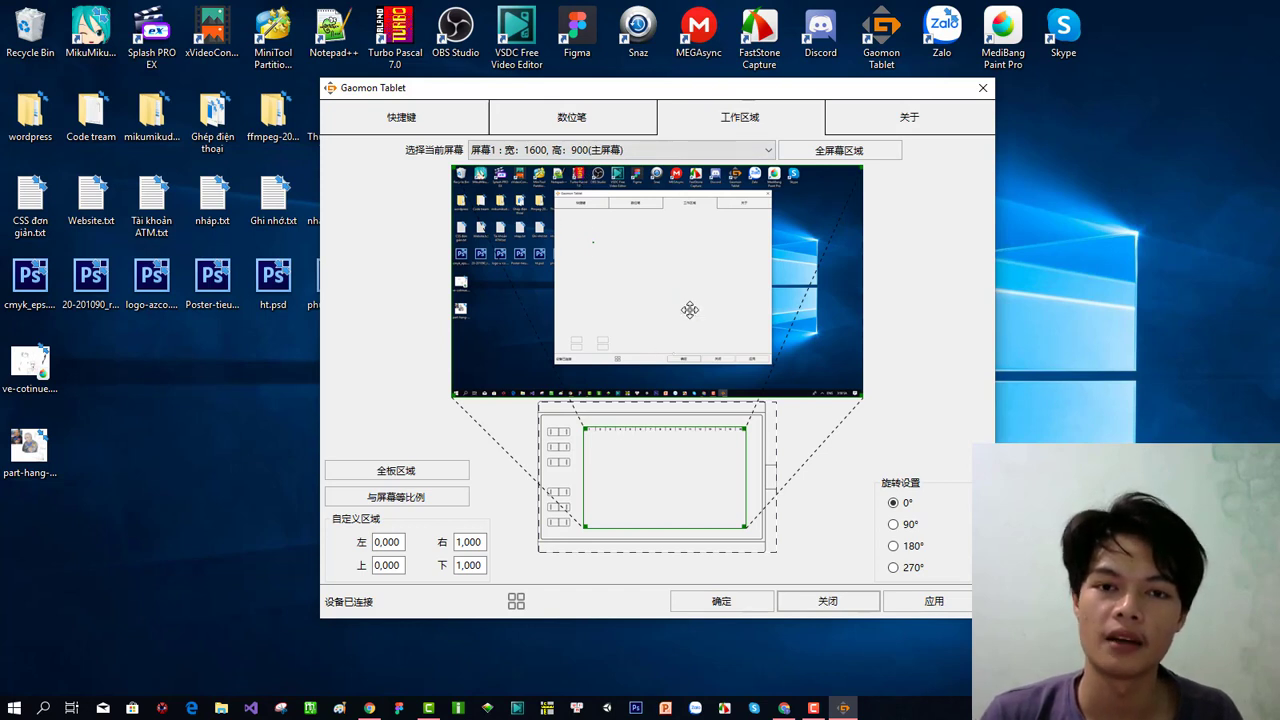
click(670, 150)
click(668, 172)
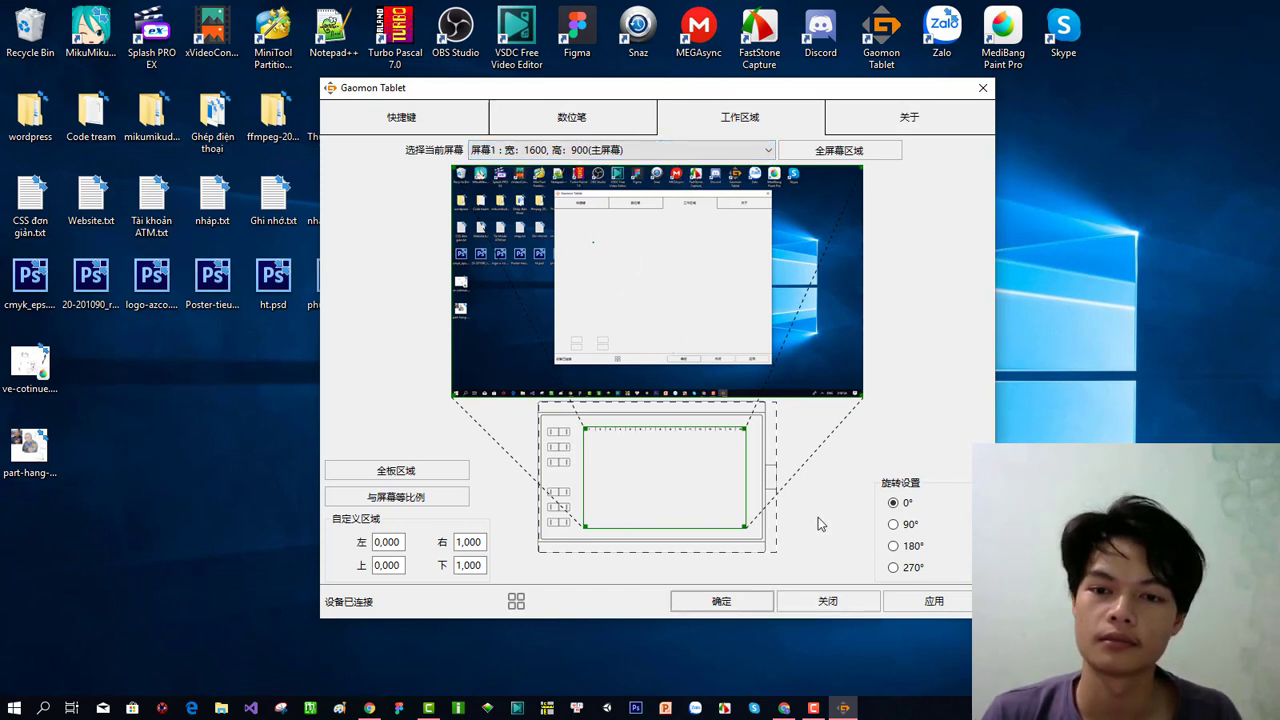
Go through the about, work area, pen and express key pages again, and close the driver by confirming its settings.
click(910, 127)
click(753, 120)
click(572, 117)
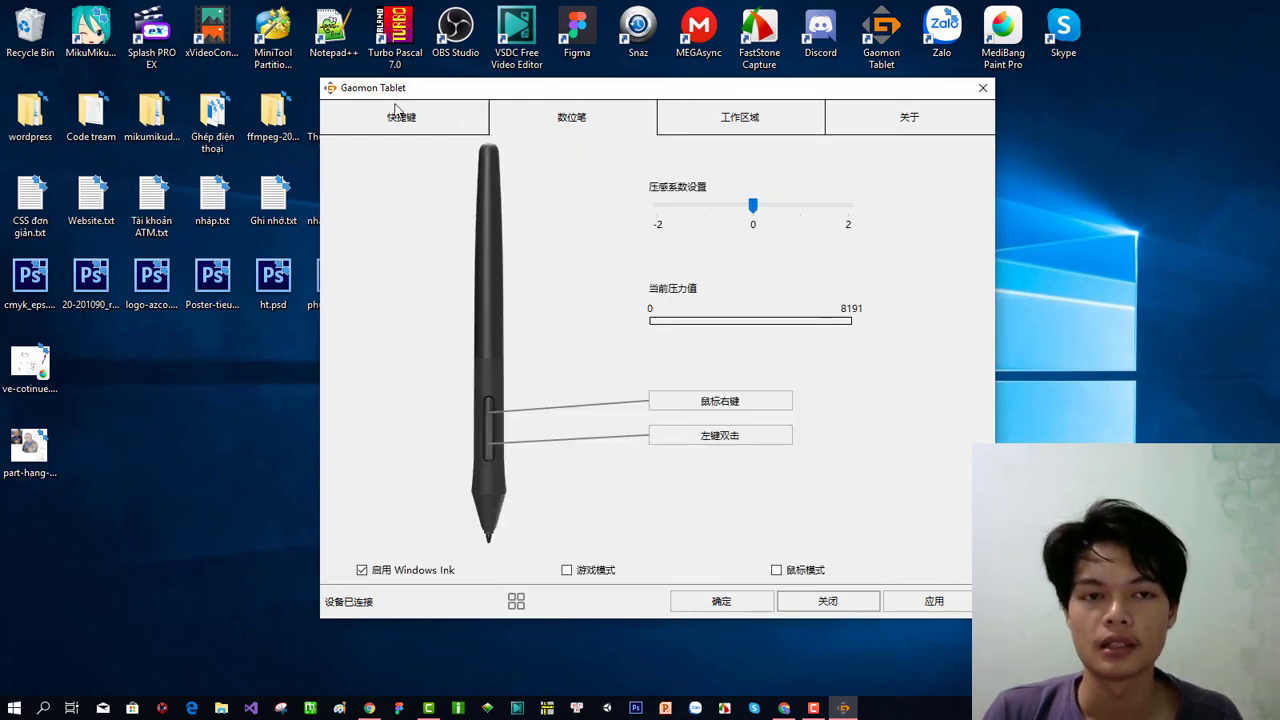
click(401, 117)
drag(452, 91, 380, 125)
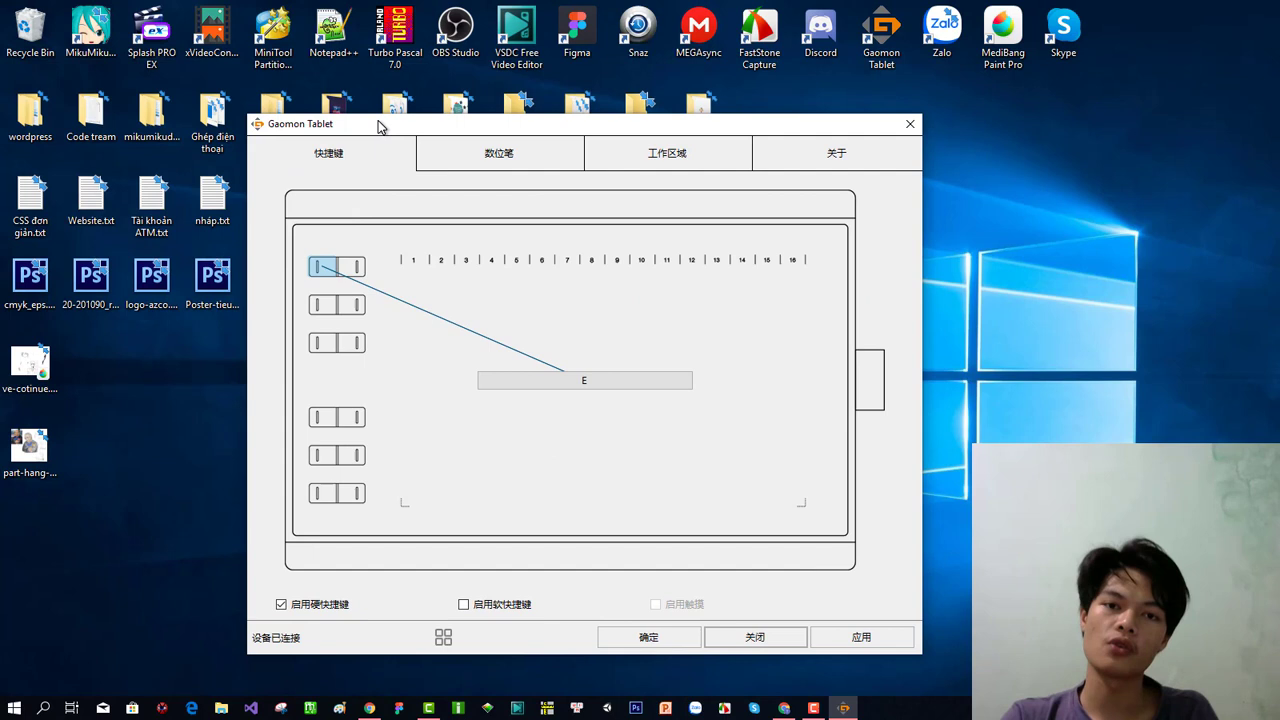
click(432, 163)
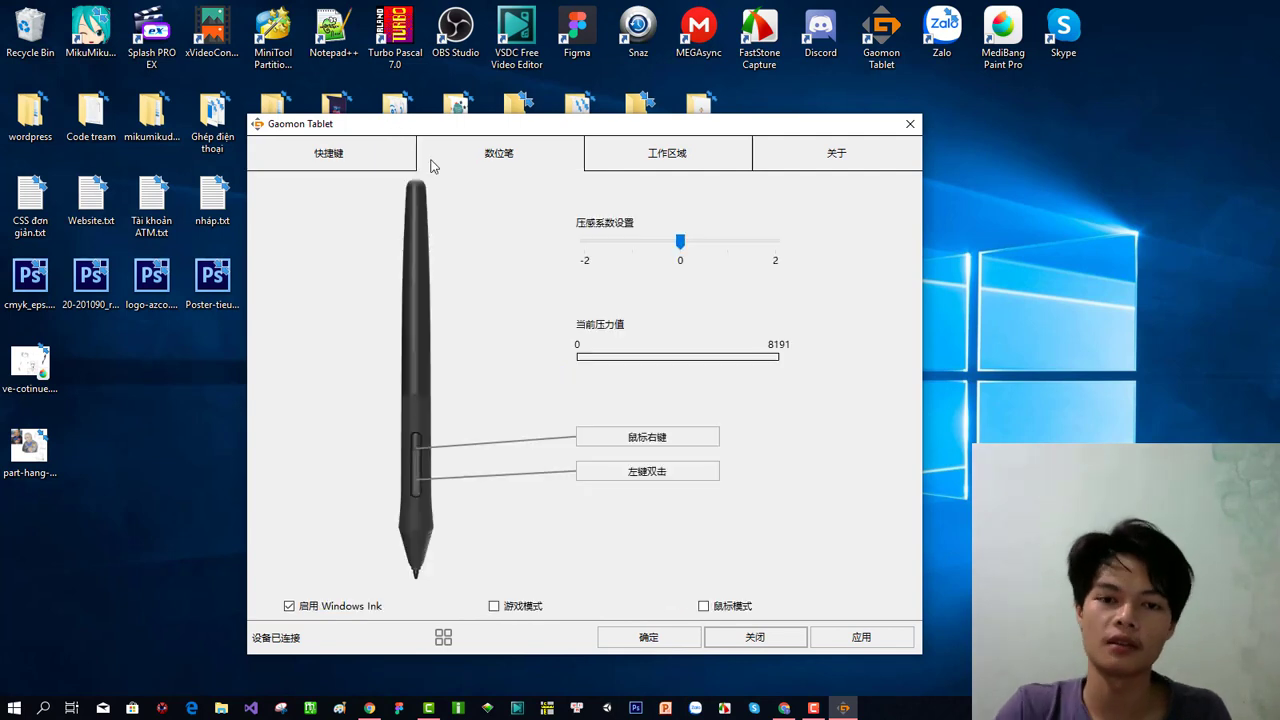
click(365, 150)
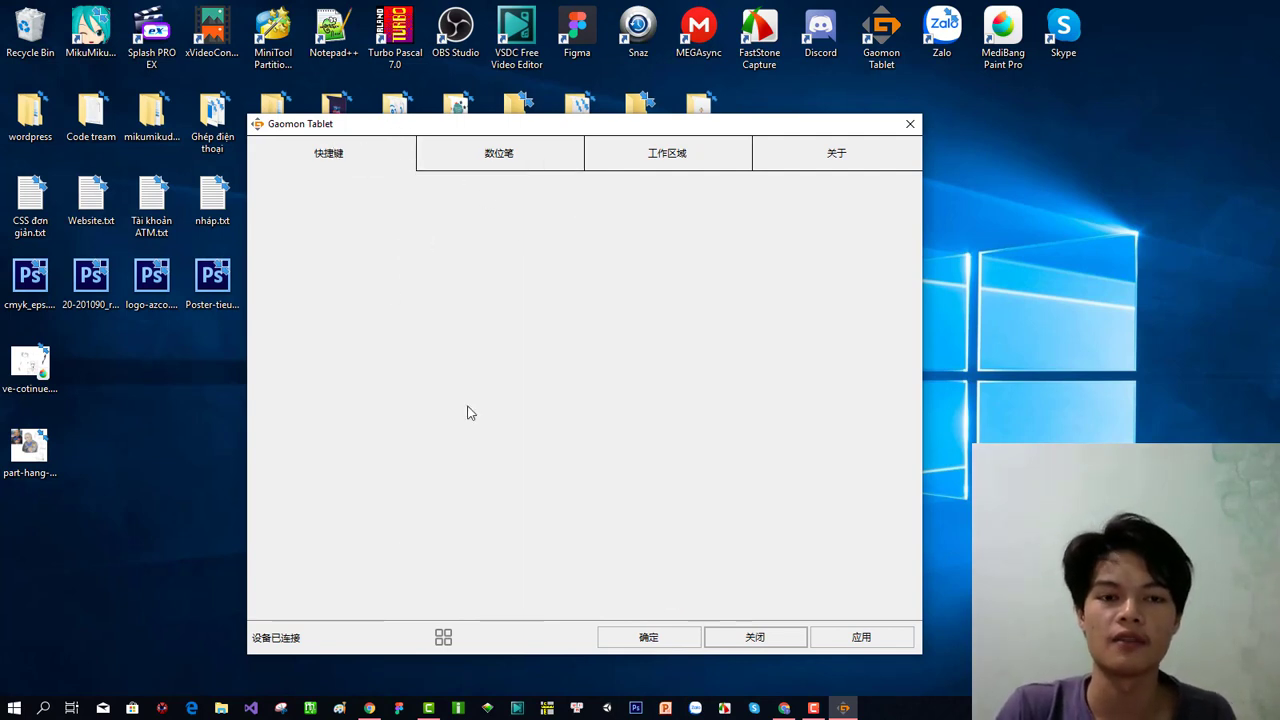
click(458, 165)
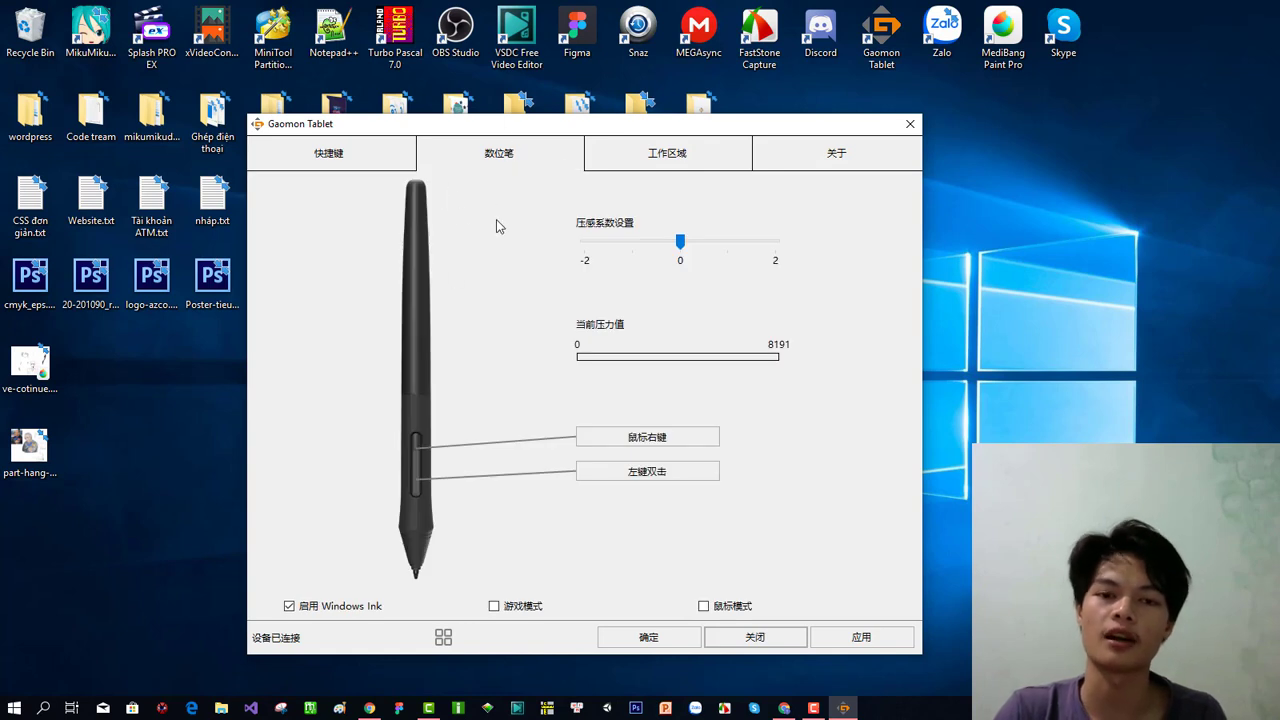
click(400, 162)
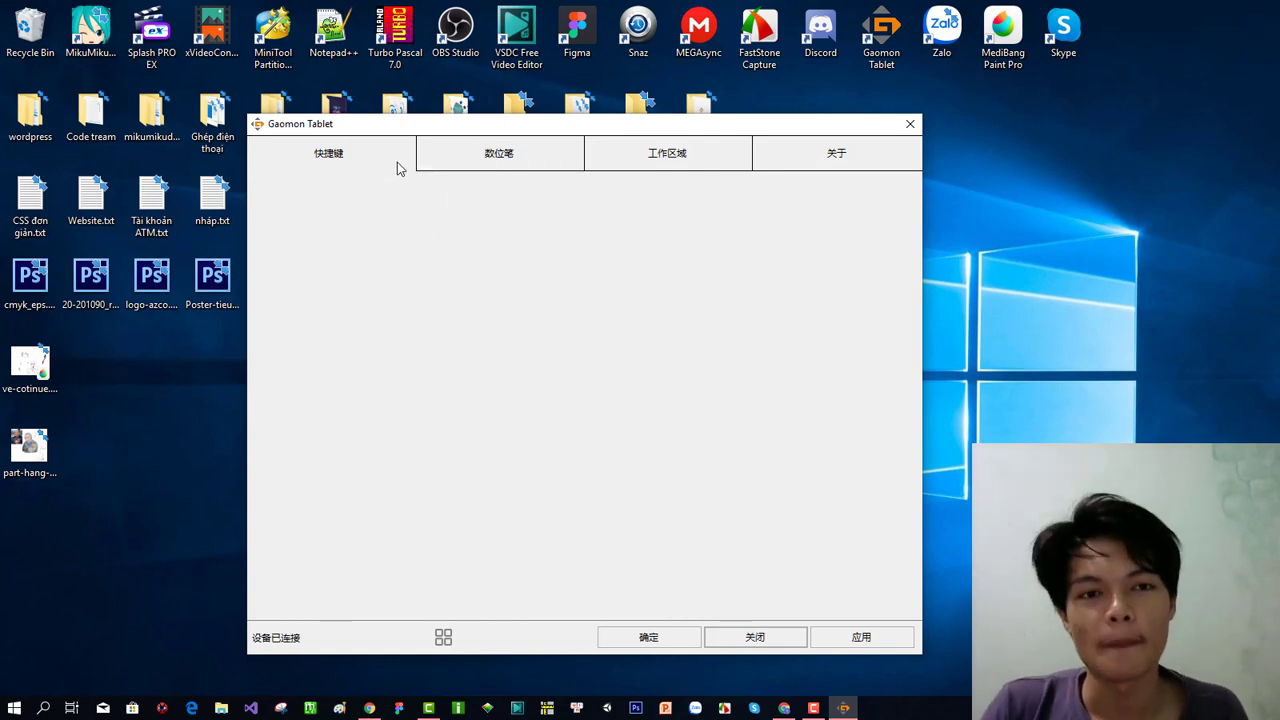
click(486, 165)
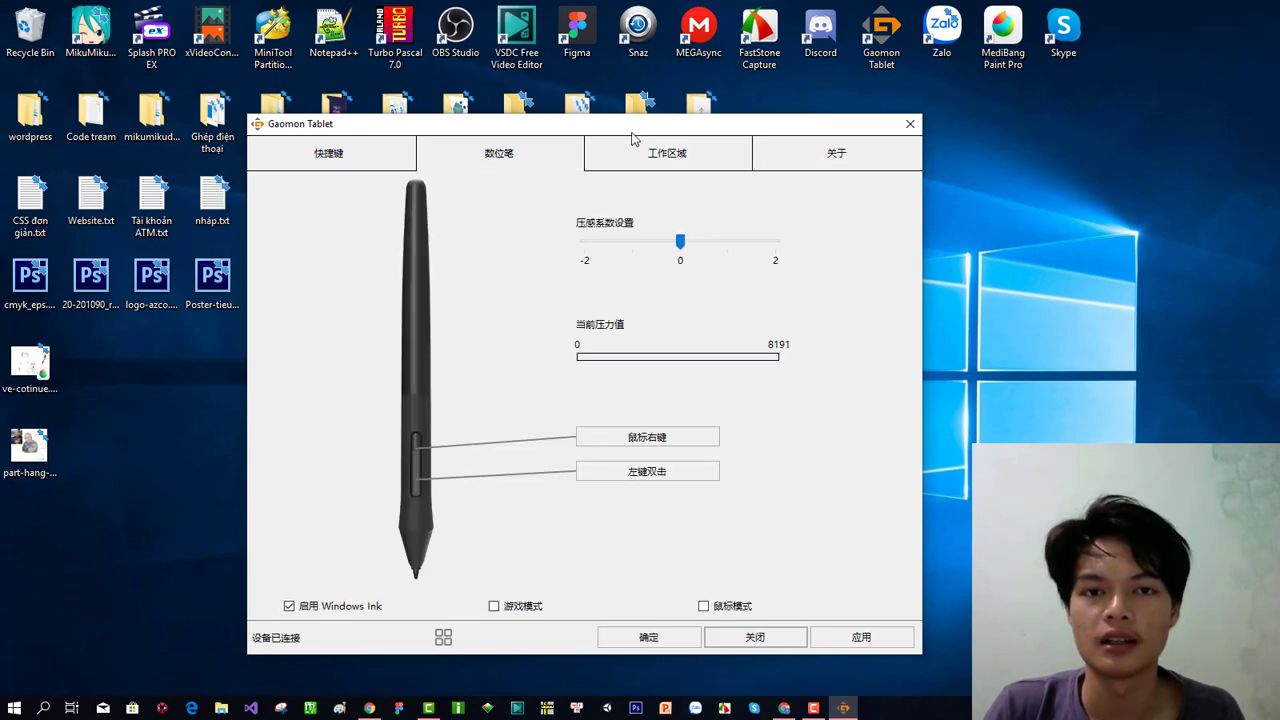
drag(632, 133, 687, 88)
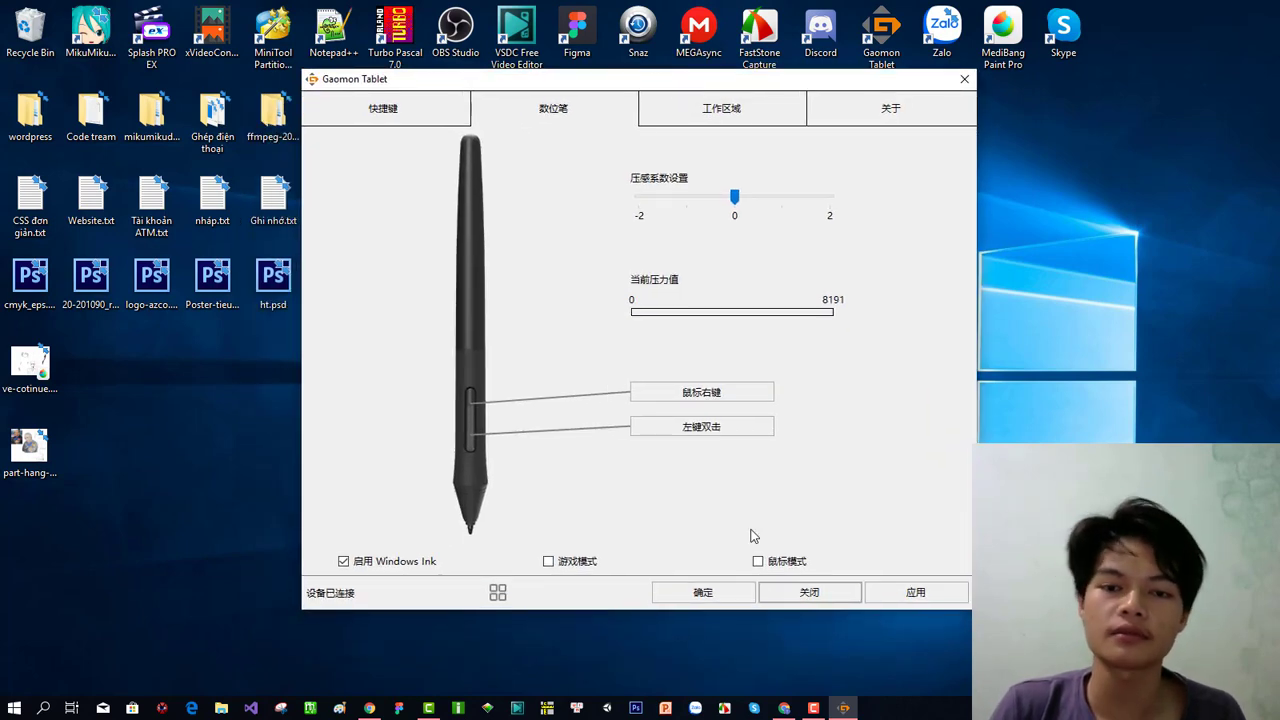
click(703, 593)
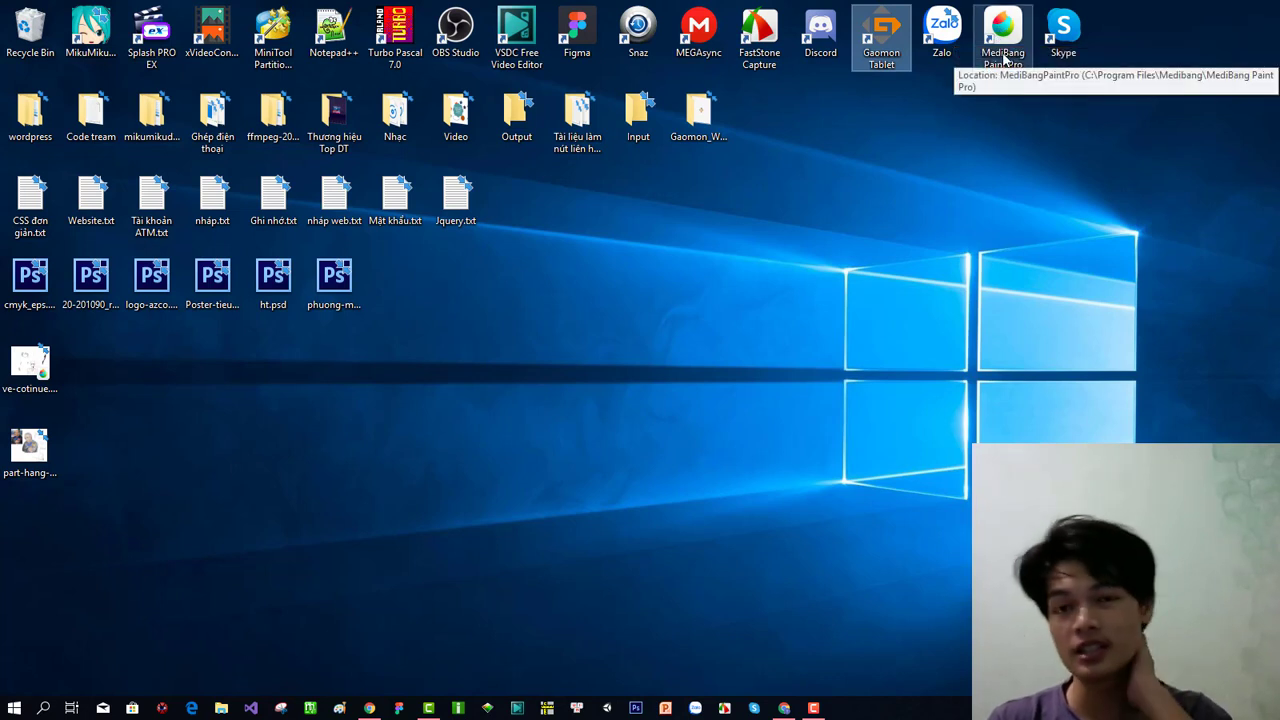
Launch MediBang Paint Pro from the desktop and dismiss its advertisement and cloud service windows.
mouse_move(1012, 60)
mouse_down()
mouse_move(1005, 50)
mouse_move(955, 240)
mouse_move(745, 335)
mouse_up()
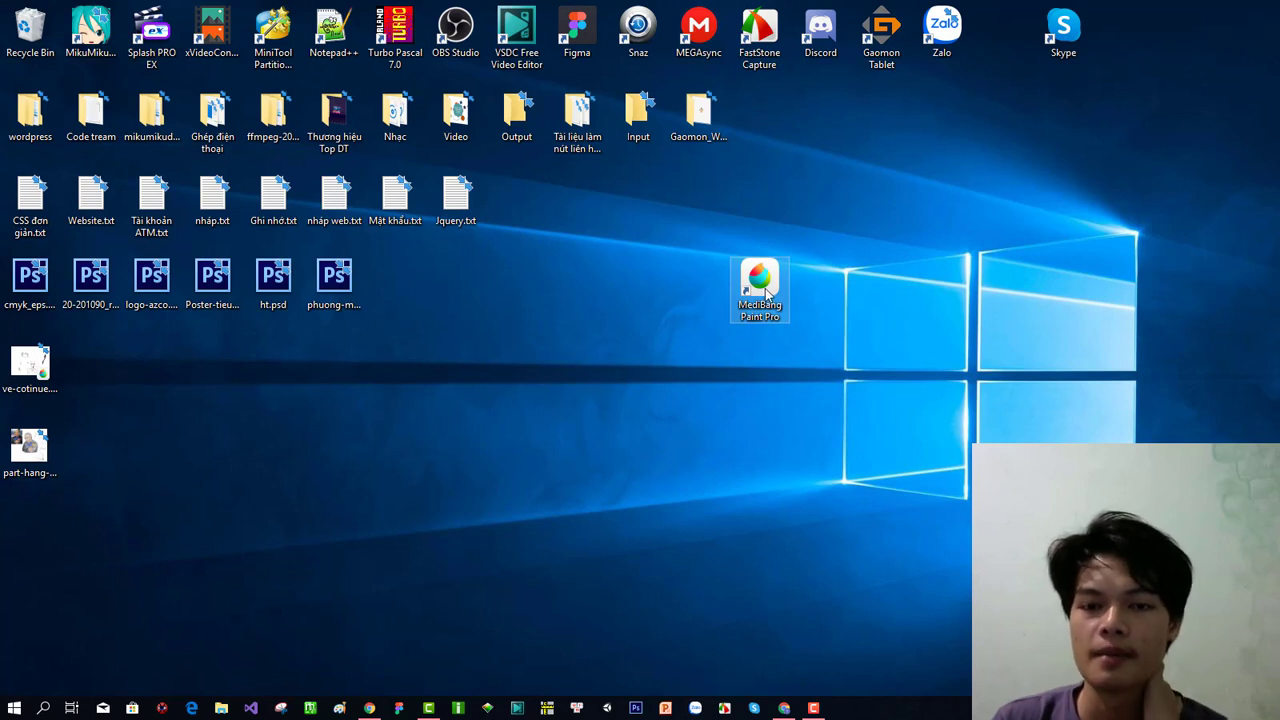
mouse_move(762, 292)
mouse_down()
mouse_move(891, 226)
mouse_move(997, 58)
mouse_up()
double_click(1003, 40)
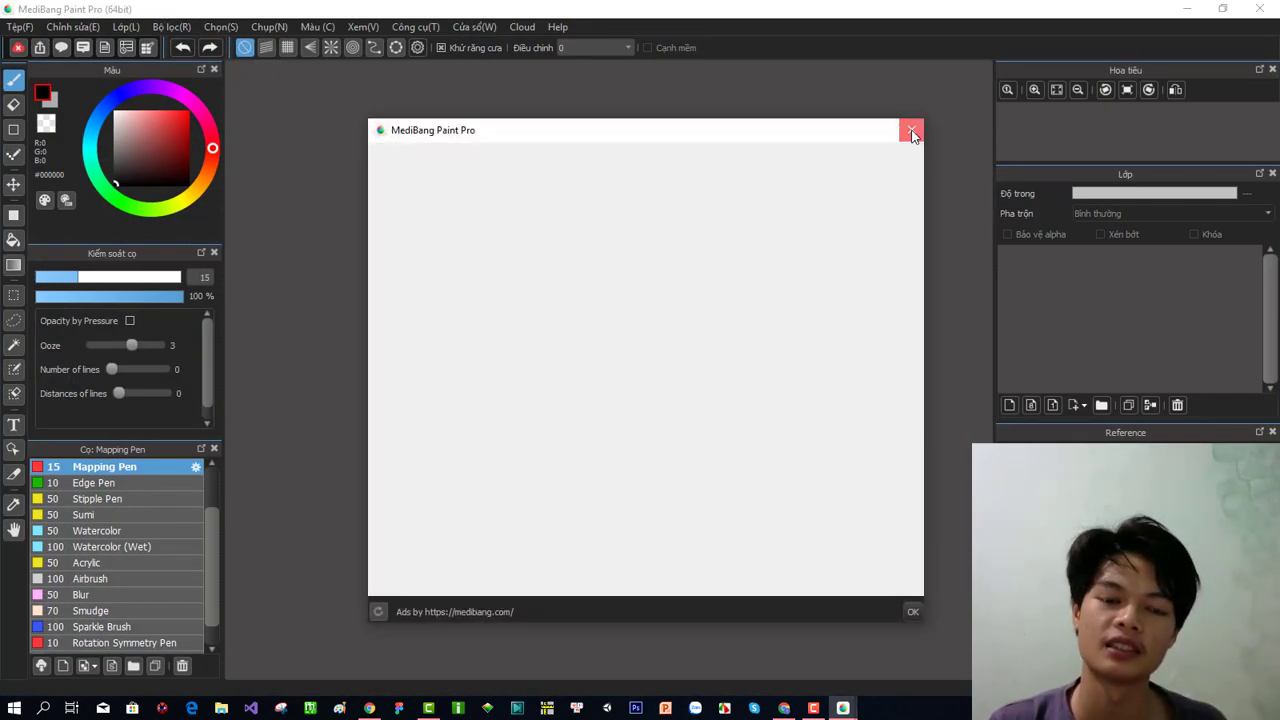
click(911, 130)
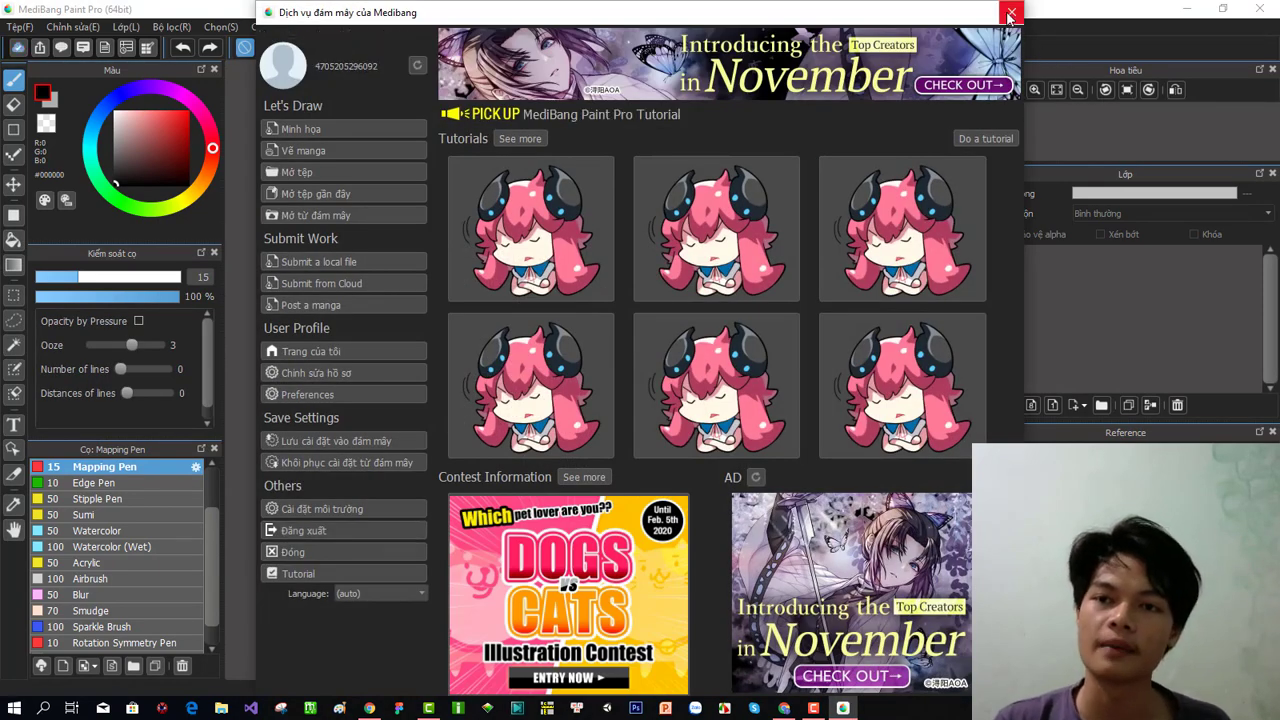
click(1010, 13)
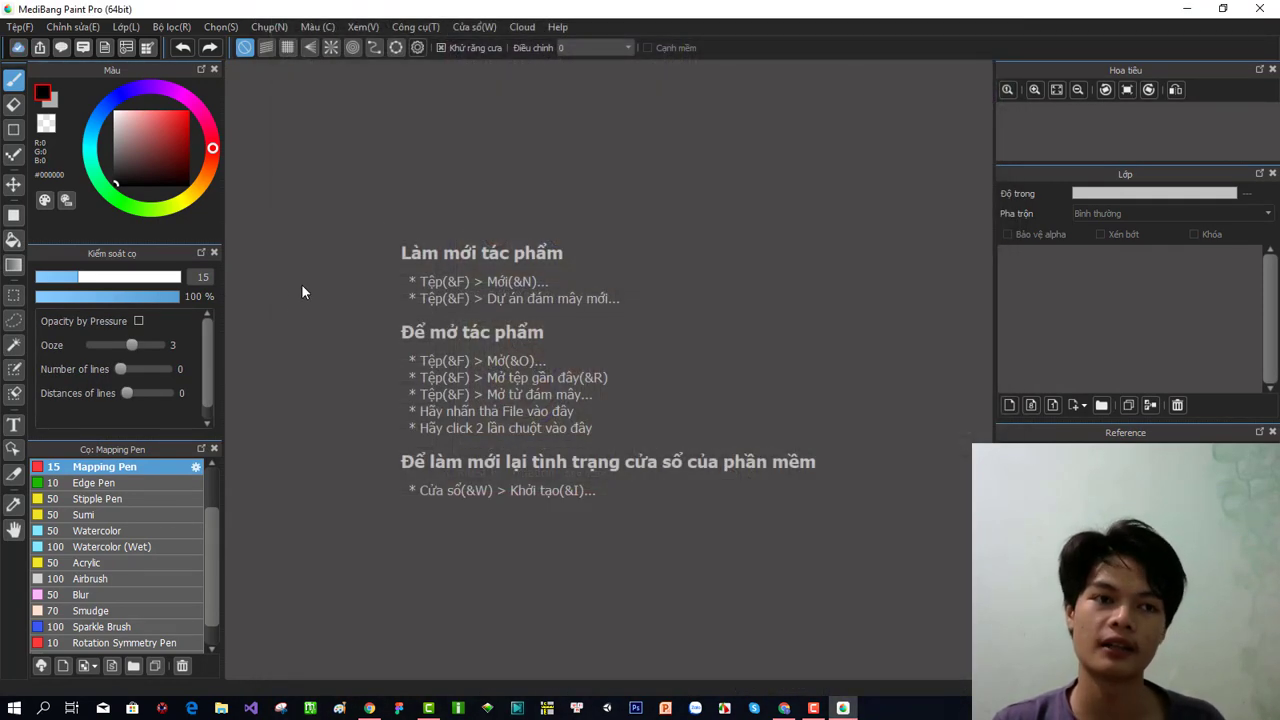
Create a new standard image of 1600 × 1200 pixels at 350 dpi.
click(21, 28)
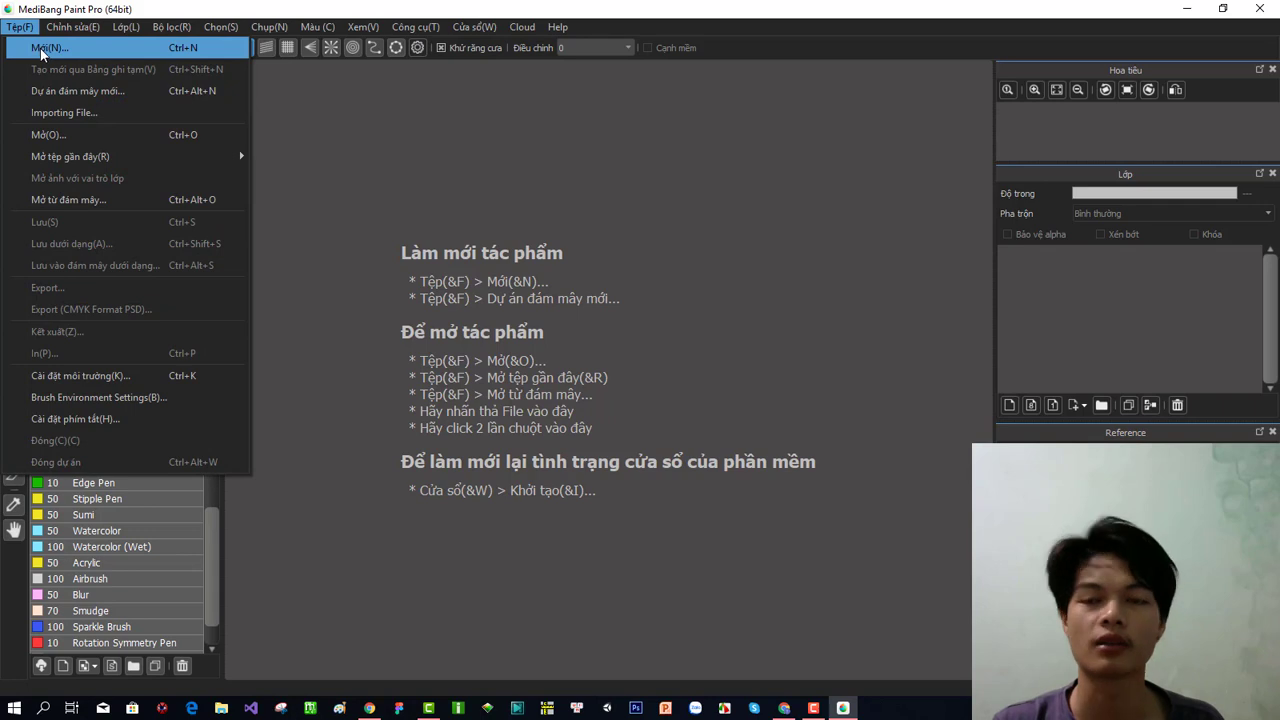
click(42, 50)
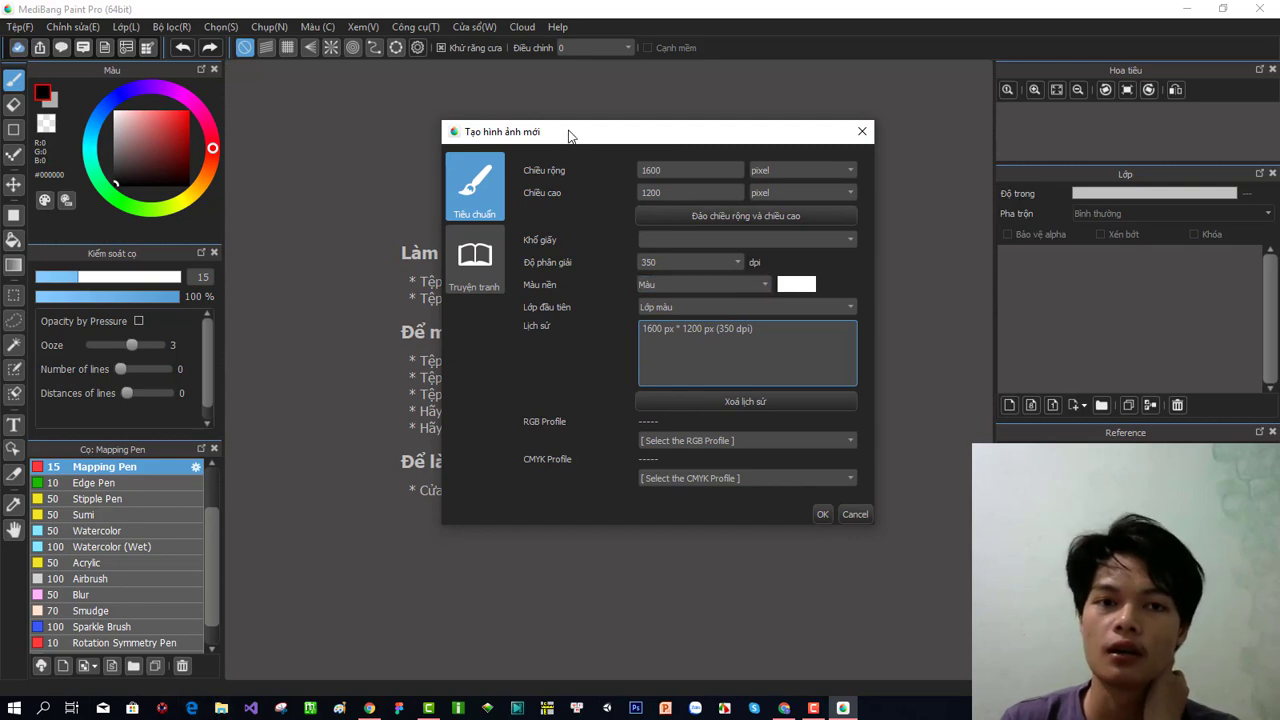
mouse_move(568, 136)
mouse_down()
mouse_move(460, 84)
mouse_move(697, 224)
mouse_move(571, 158)
mouse_up()
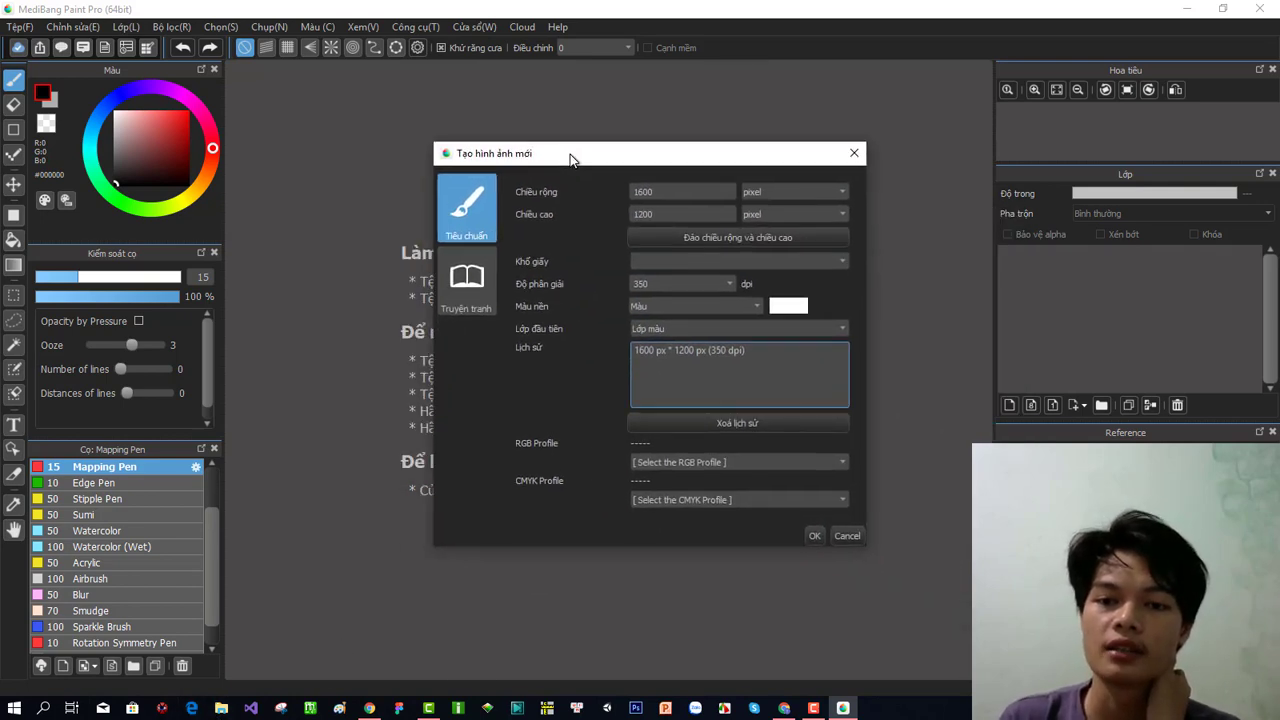
click(814, 535)
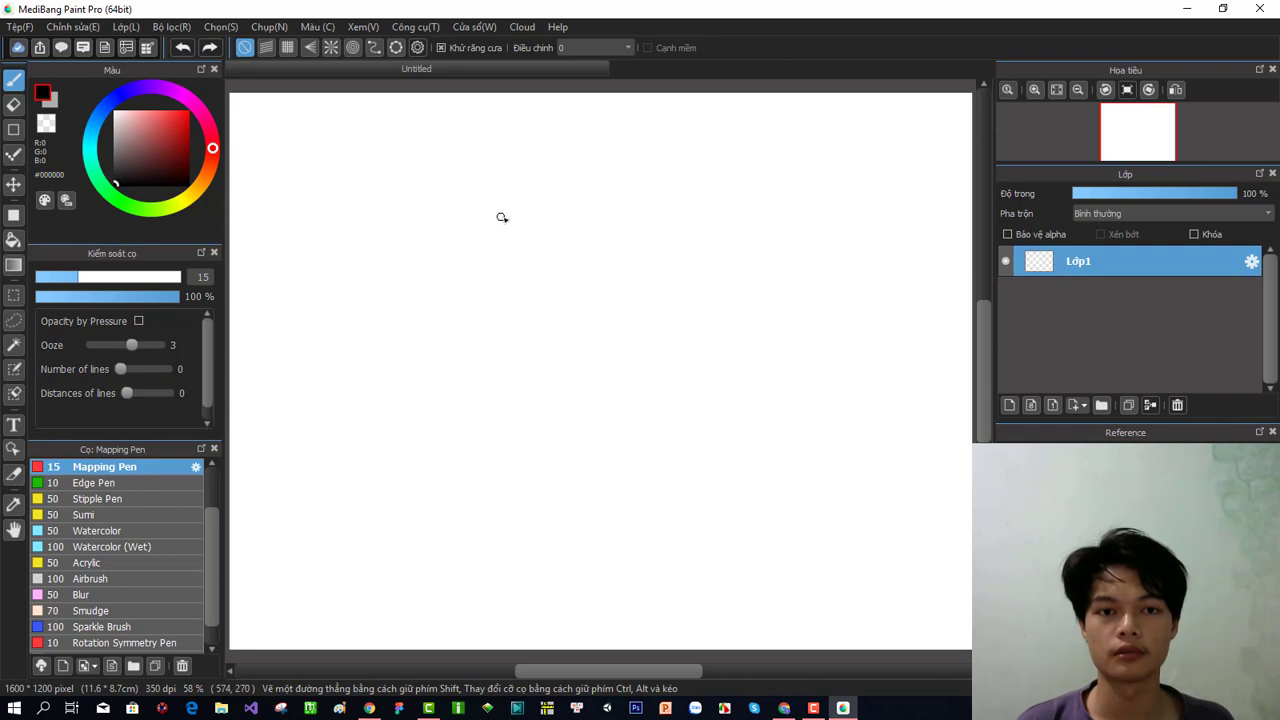
Draw a few trial curves on the blank canvas with the Mapping Pen and undo them.
mouse_move(503, 214)
mouse_down()
mouse_move(446, 227)
mouse_move(491, 265)
mouse_move(510, 256)
mouse_up()
drag(515, 221, 489, 207)
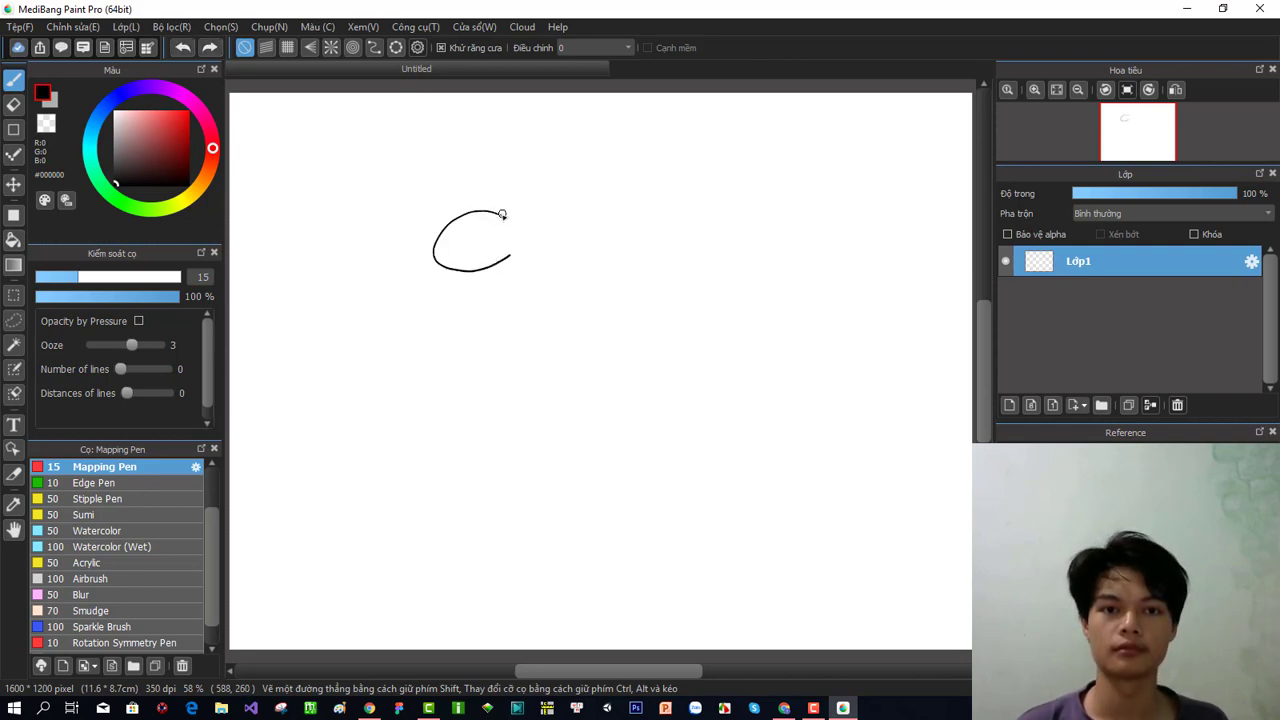
mouse_move(501, 216)
mouse_down()
mouse_move(506, 251)
mouse_move(488, 202)
mouse_up()
key(ctrl+z)
key(ctrl+z)
key(ctrl+z)
key(ctrl+z)
drag(565, 226, 570, 302)
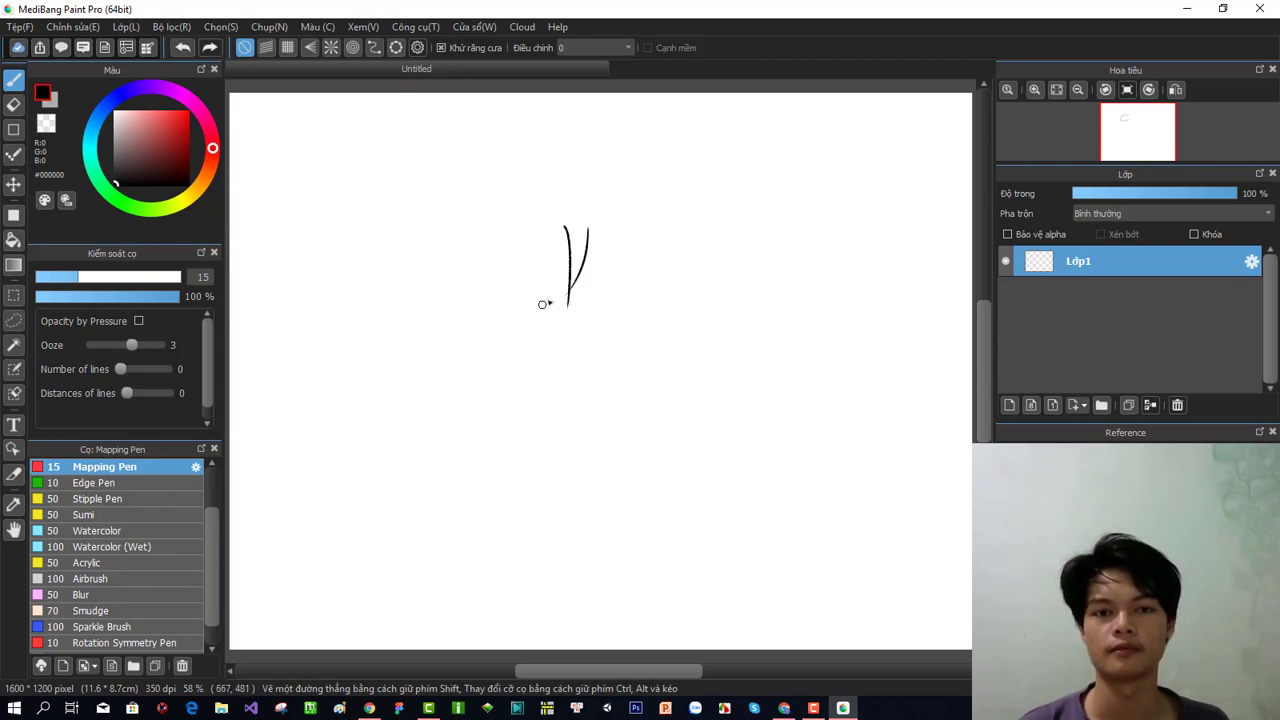
key(ctrl+z)
key(ctrl+z)
Sketch a simple cat with the Mapping Pen, including head, eyes, body, legs, tail, ears, nose and mouth, redoing the mouth strokes.
mouse_move(530, 222)
mouse_down()
mouse_move(474, 268)
mouse_move(514, 237)
mouse_up()
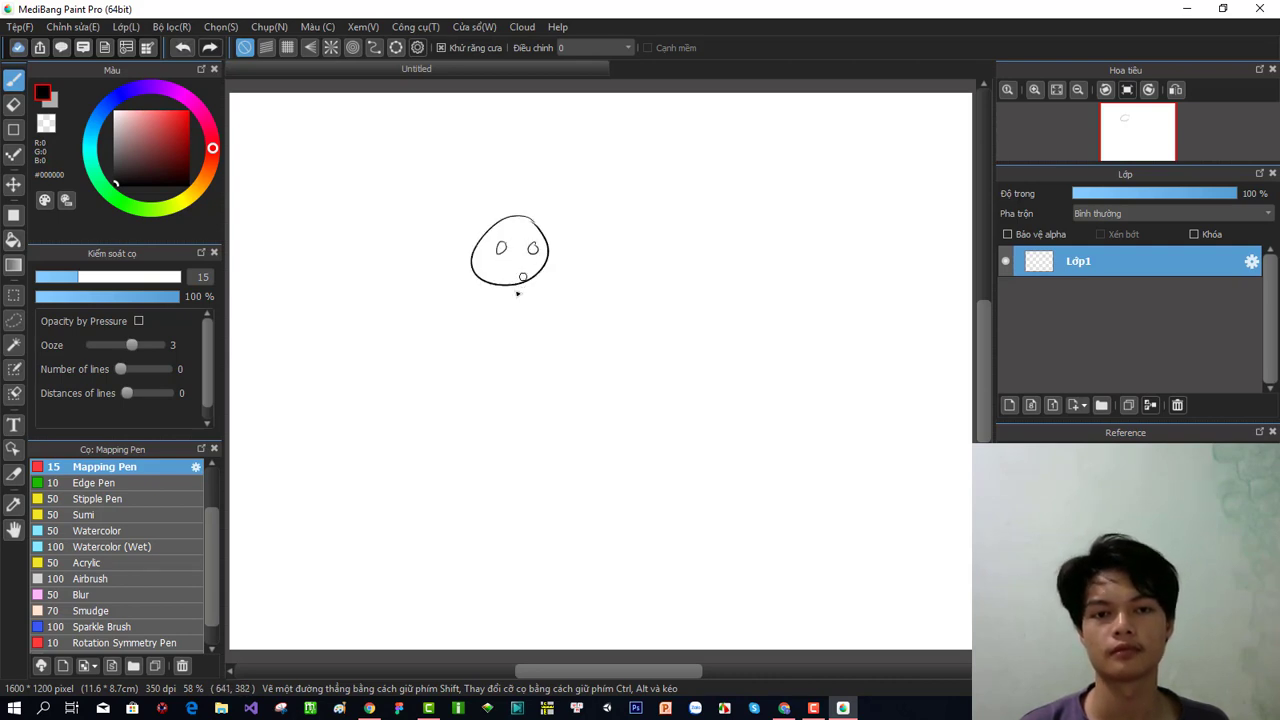
mouse_move(550, 247)
mouse_down()
mouse_move(634, 266)
mouse_move(517, 306)
mouse_move(551, 291)
mouse_move(566, 312)
mouse_move(573, 284)
mouse_move(596, 336)
mouse_move(620, 286)
mouse_move(656, 289)
mouse_move(623, 256)
mouse_up()
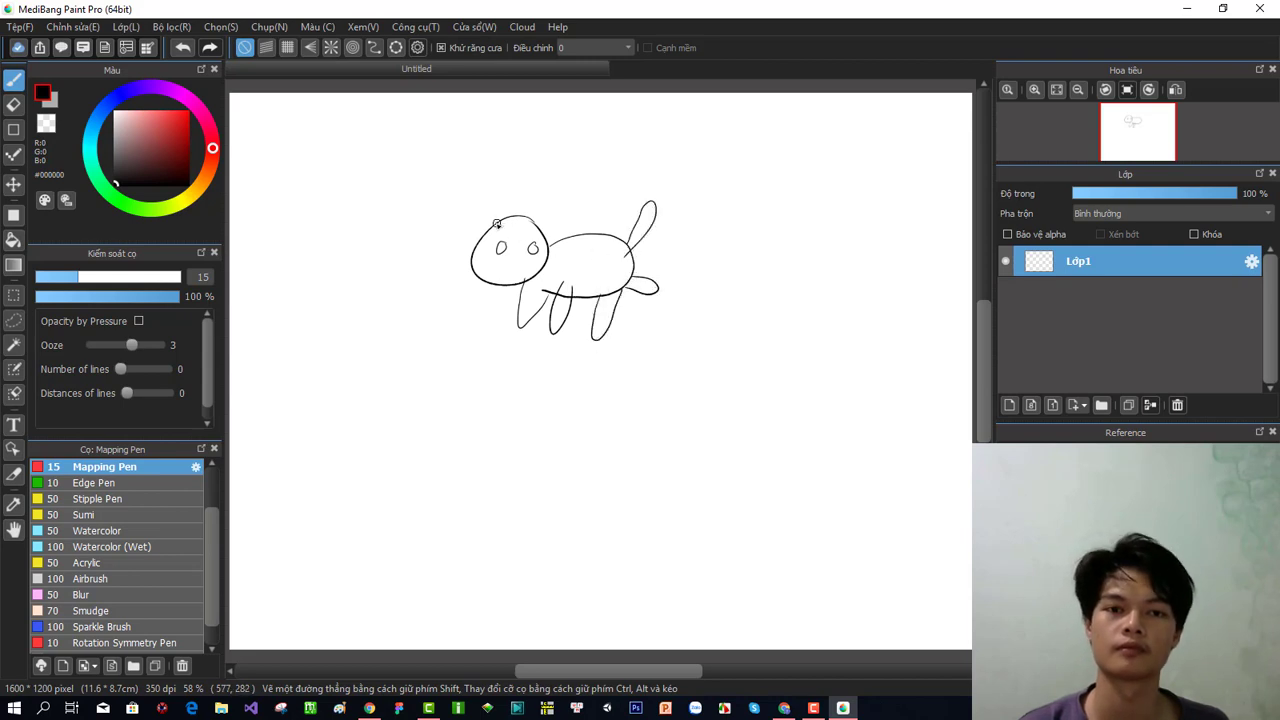
mouse_move(496, 224)
mouse_down()
mouse_move(499, 196)
mouse_move(543, 237)
mouse_up()
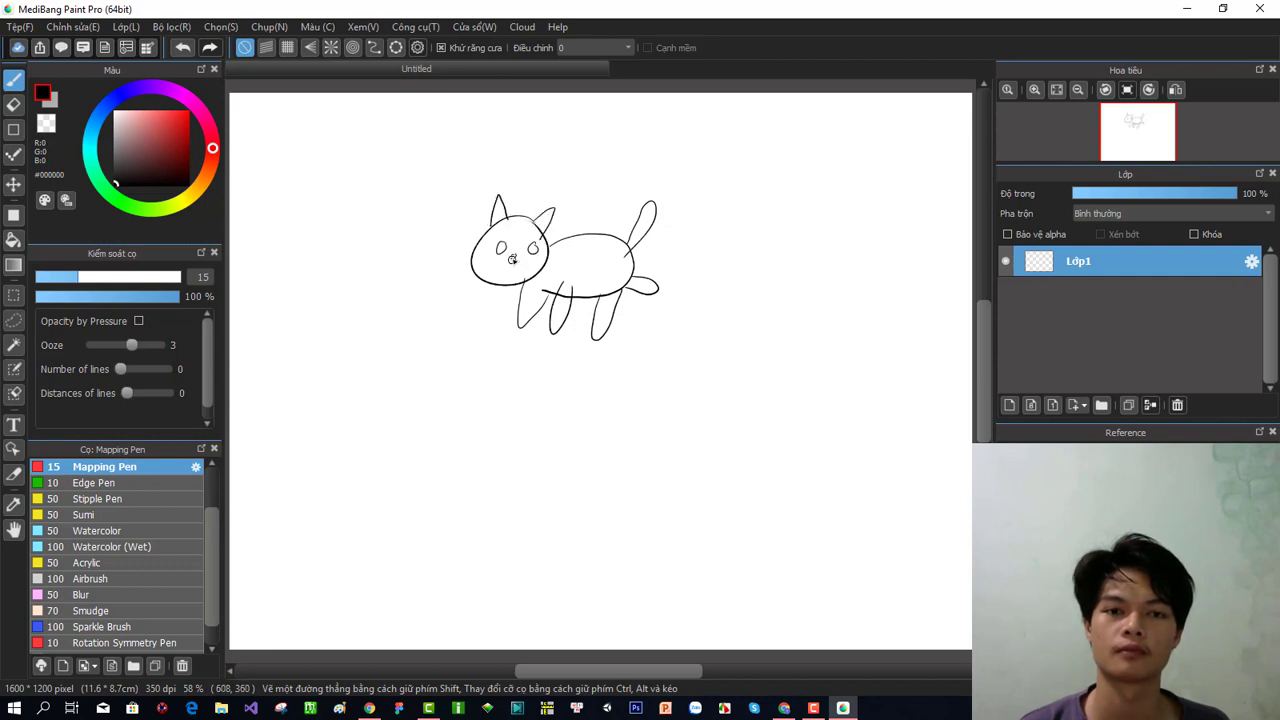
drag(510, 265, 519, 262)
key(ctrl+z)
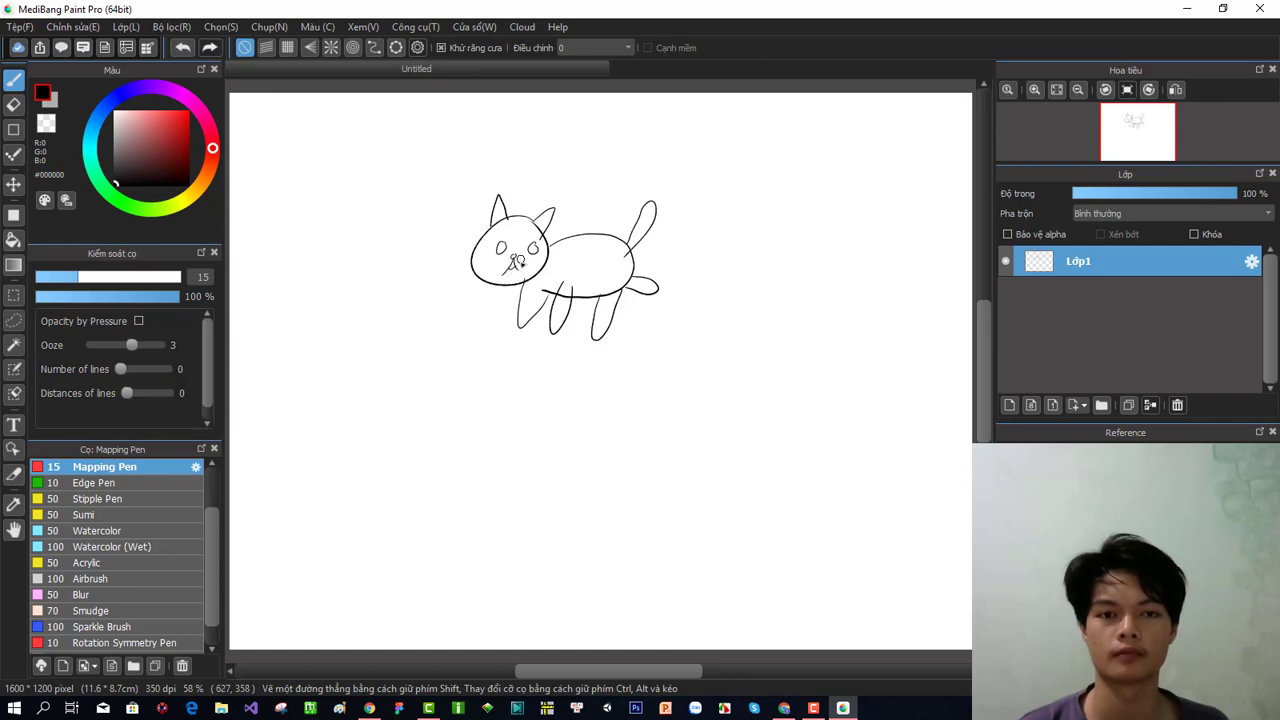
key(ctrl+z)
scroll(505, 270, up, 5)
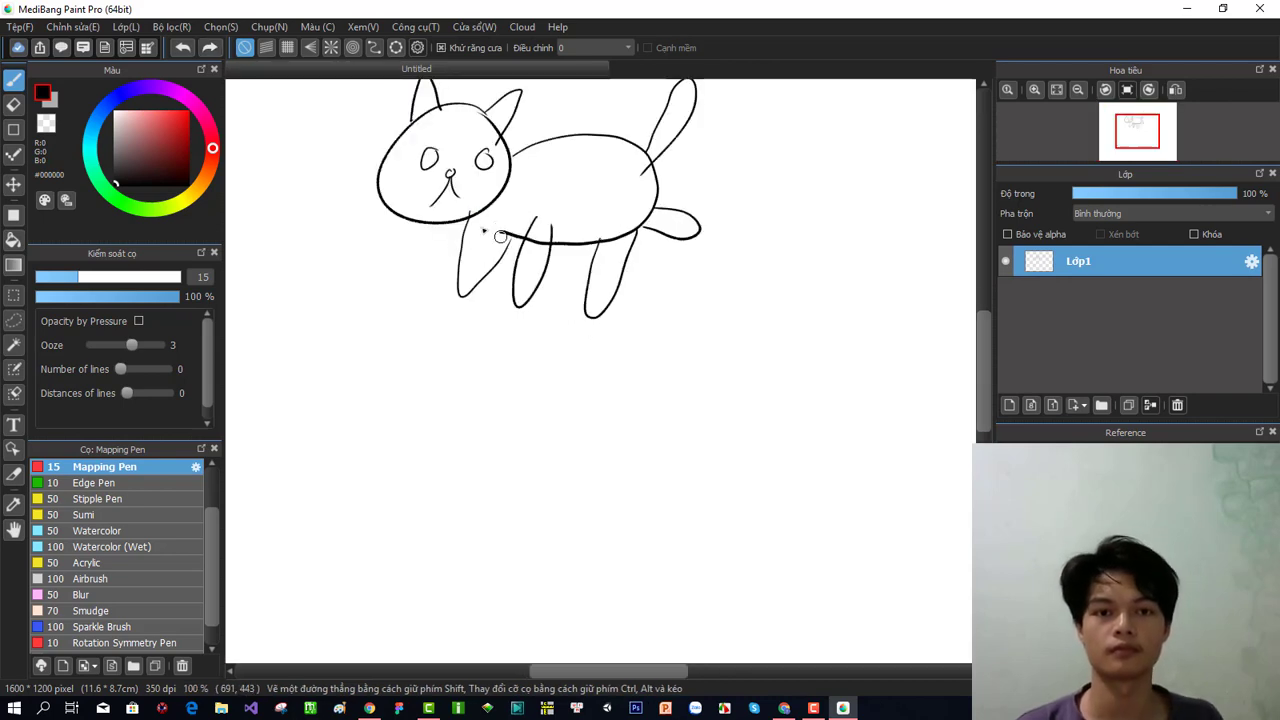
Add a short line closing the cat's mouth and a thick whisker stroke on its left cheek.
drag(503, 229, 614, 468)
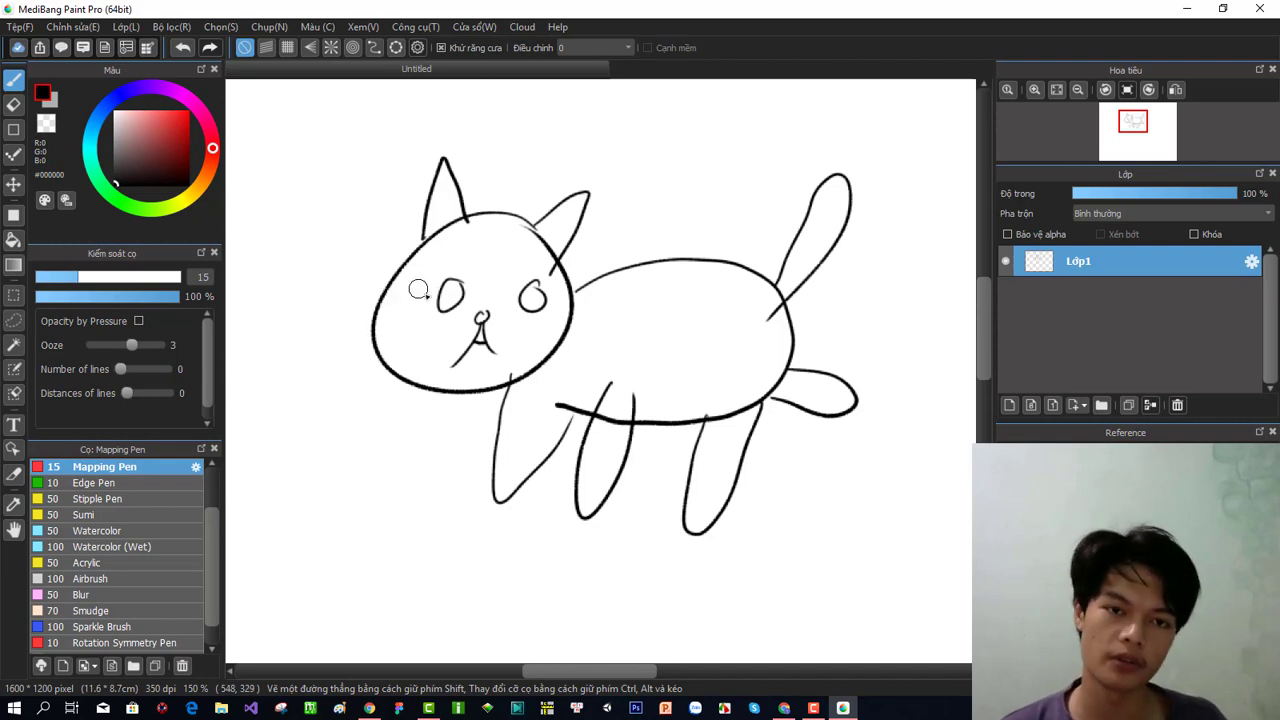
drag(397, 331, 437, 334)
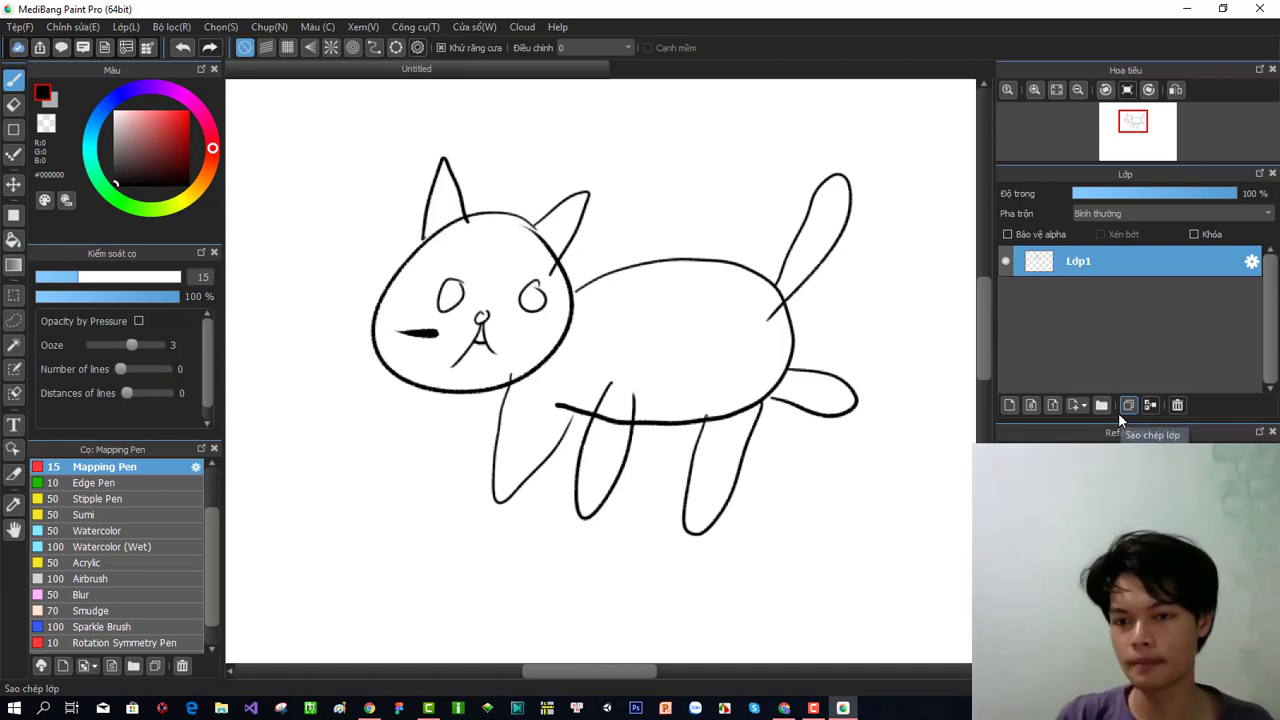
Switch to the Gaomon Tablet driver, inspect the shortcut of the left express key in the fifth row, and close the driver.
click(845, 707)
click(843, 707)
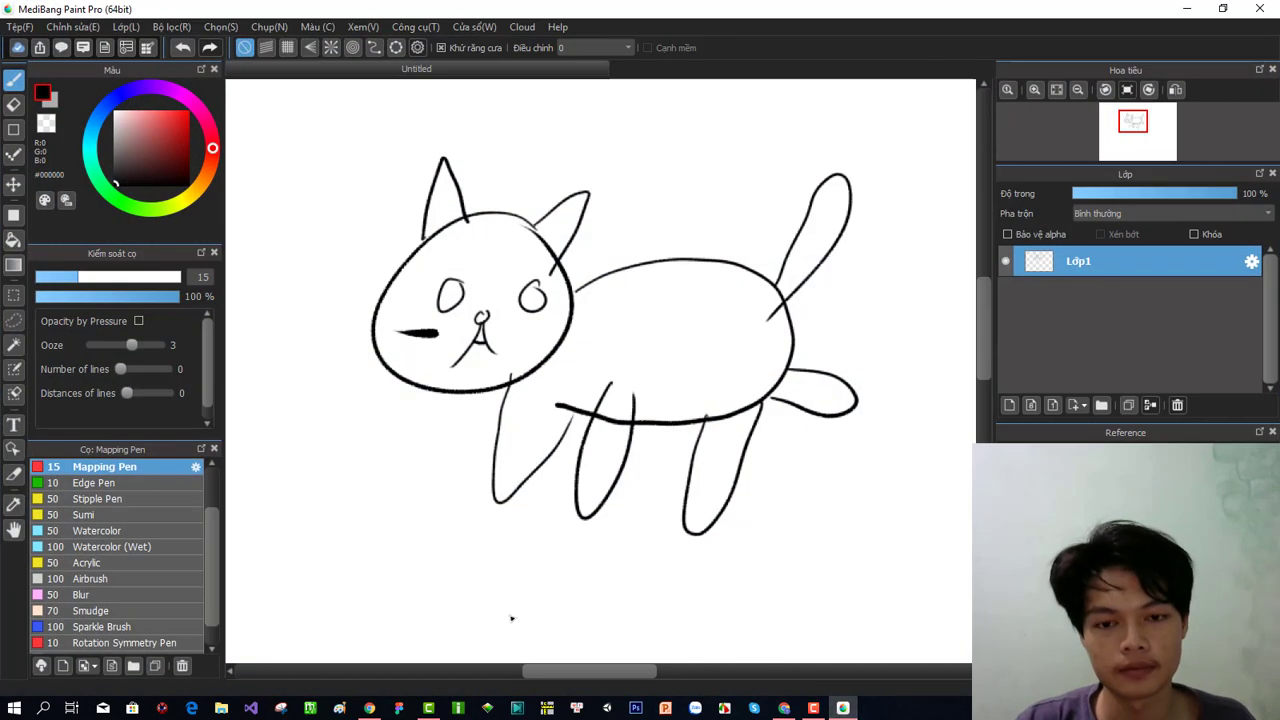
click(1186, 8)
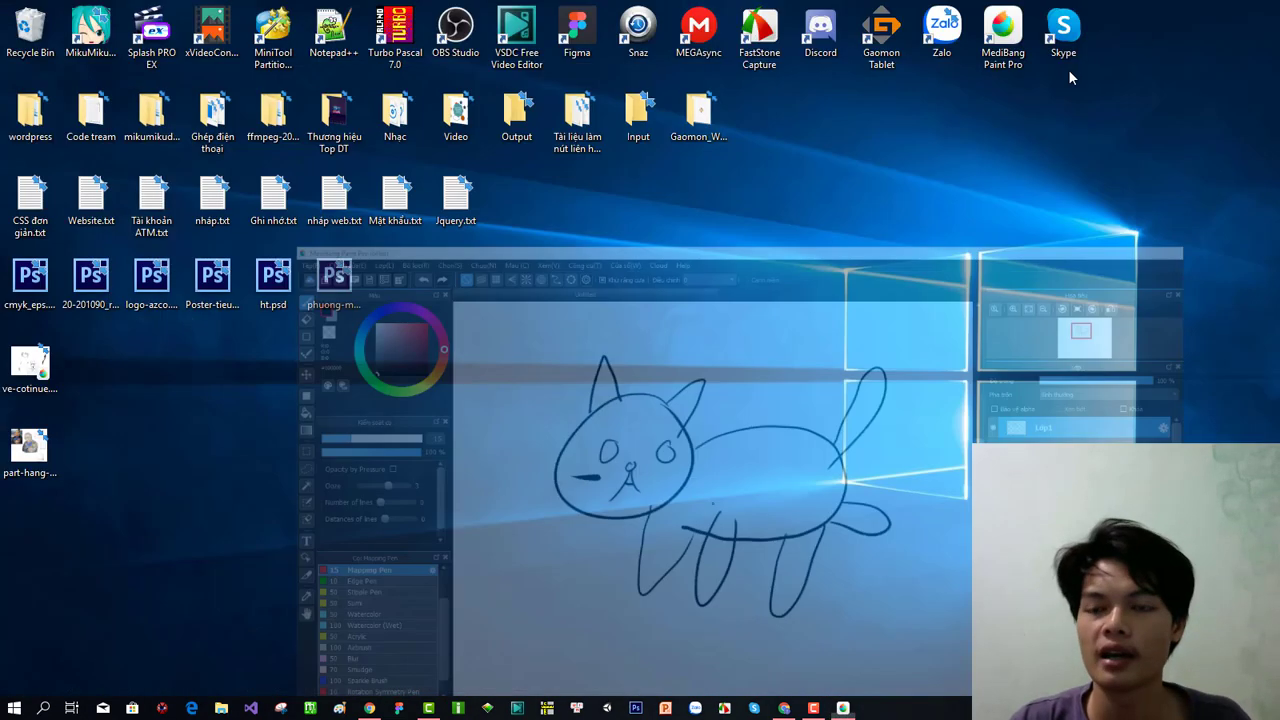
double_click(881, 35)
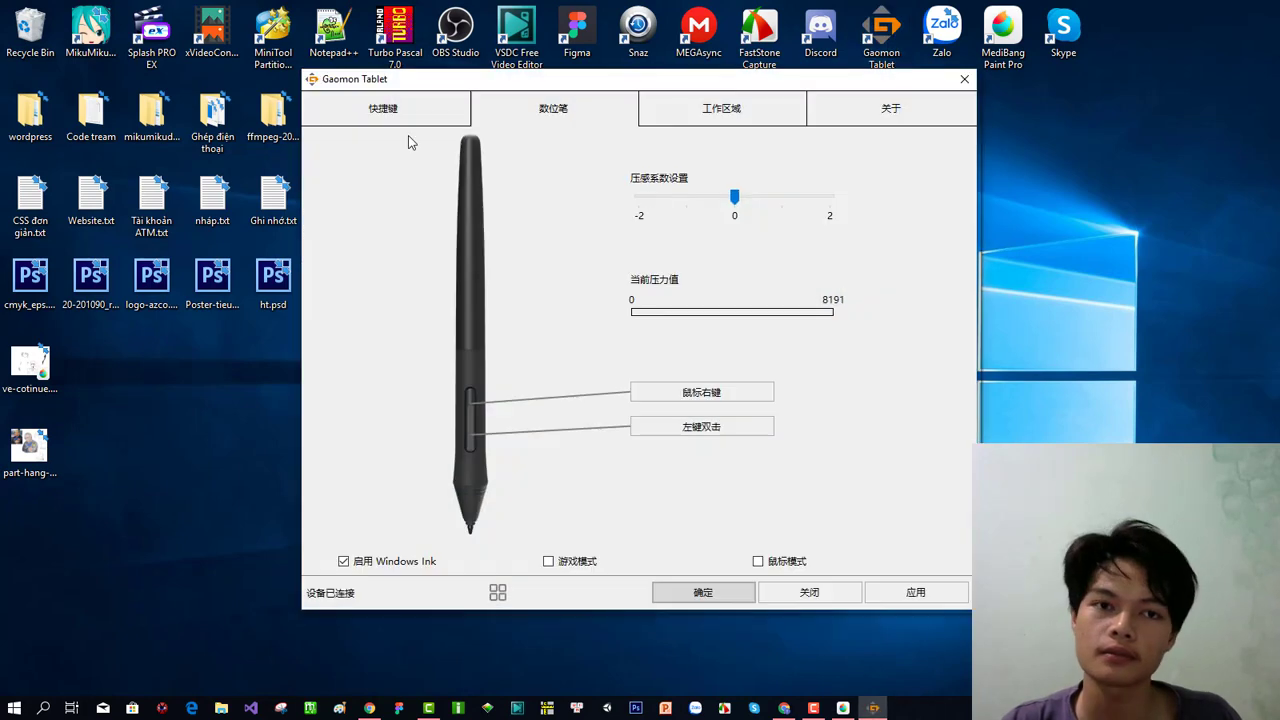
drag(614, 80, 637, 95)
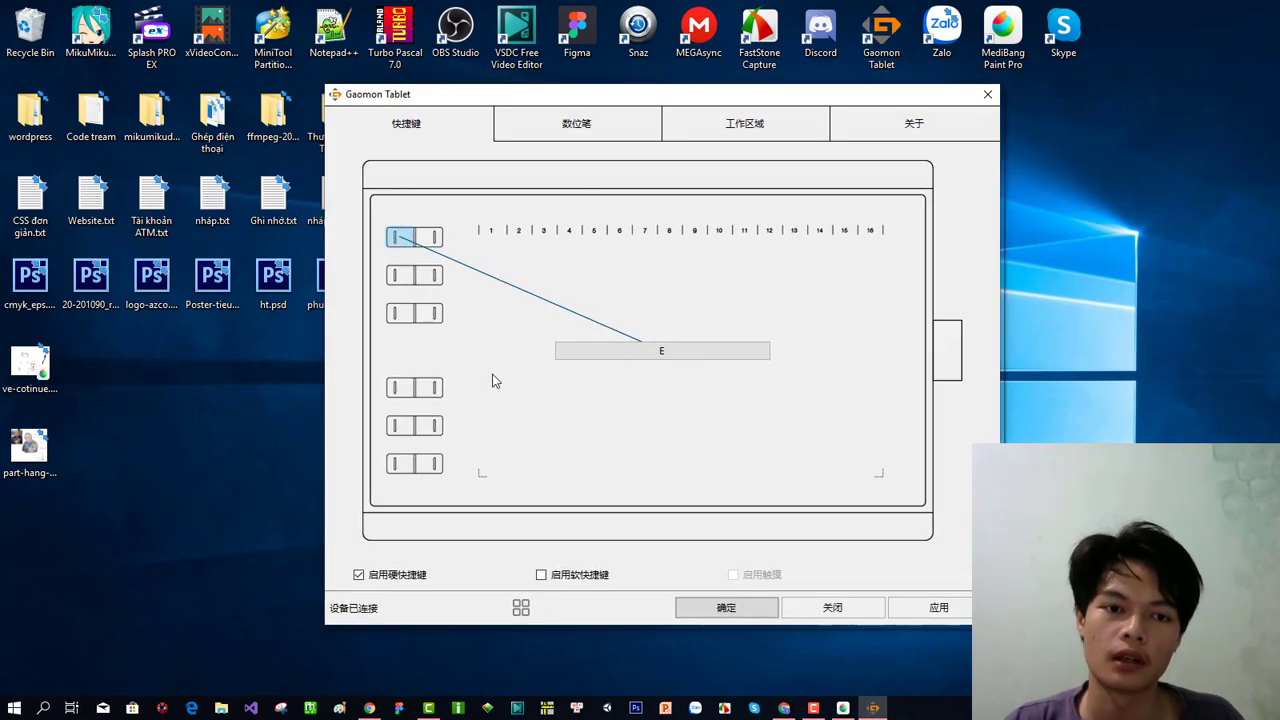
click(402, 424)
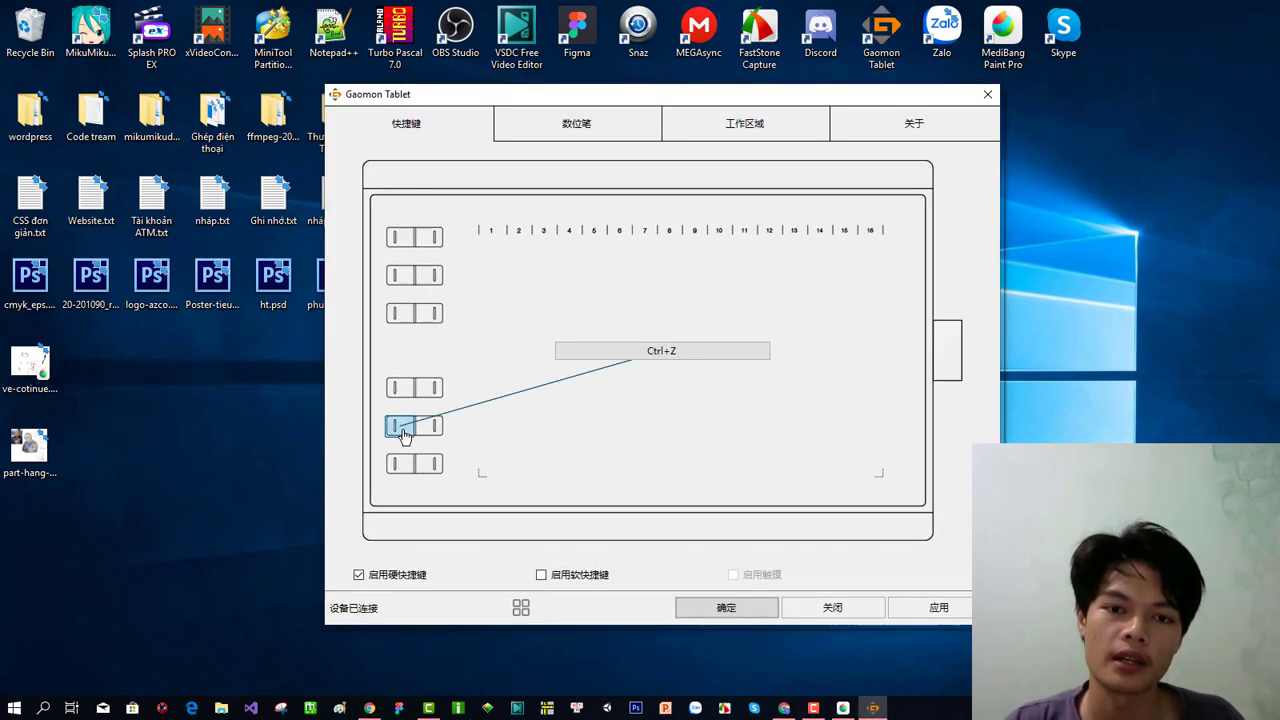
click(984, 96)
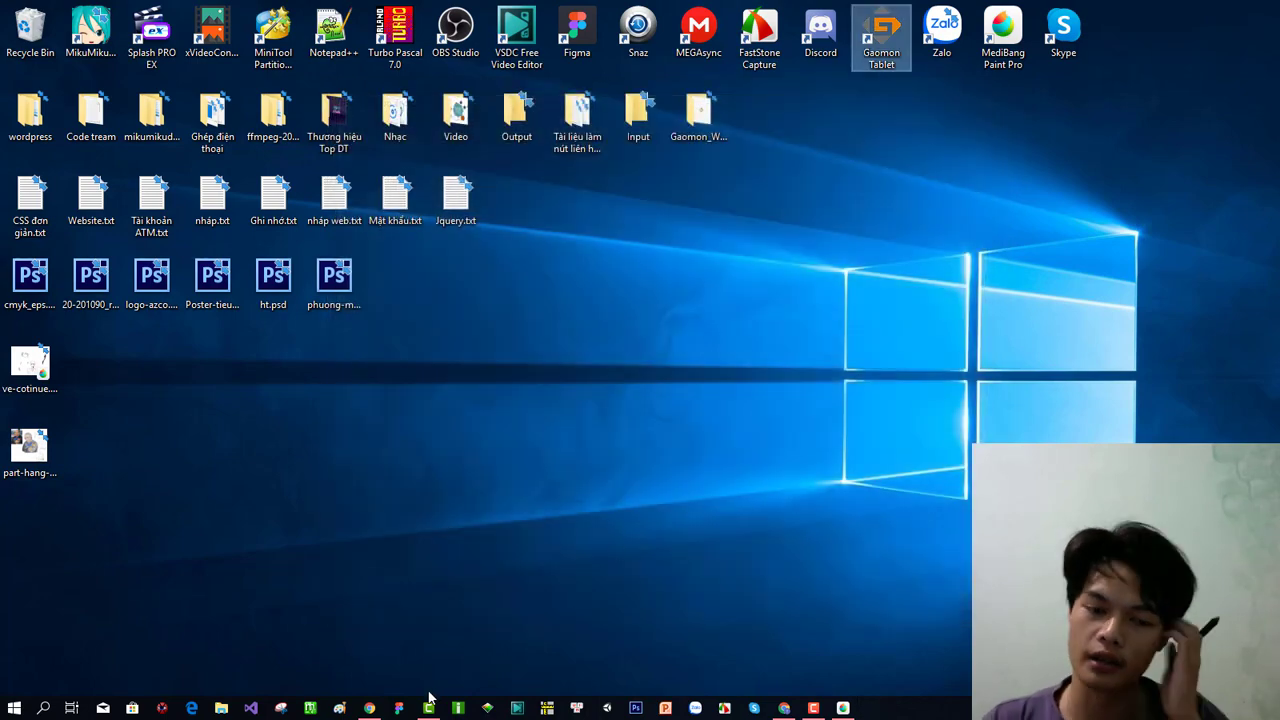
Switch back to MediBang Paint Pro and undo the whisker stroke on the cat's left cheek.
click(369, 708)
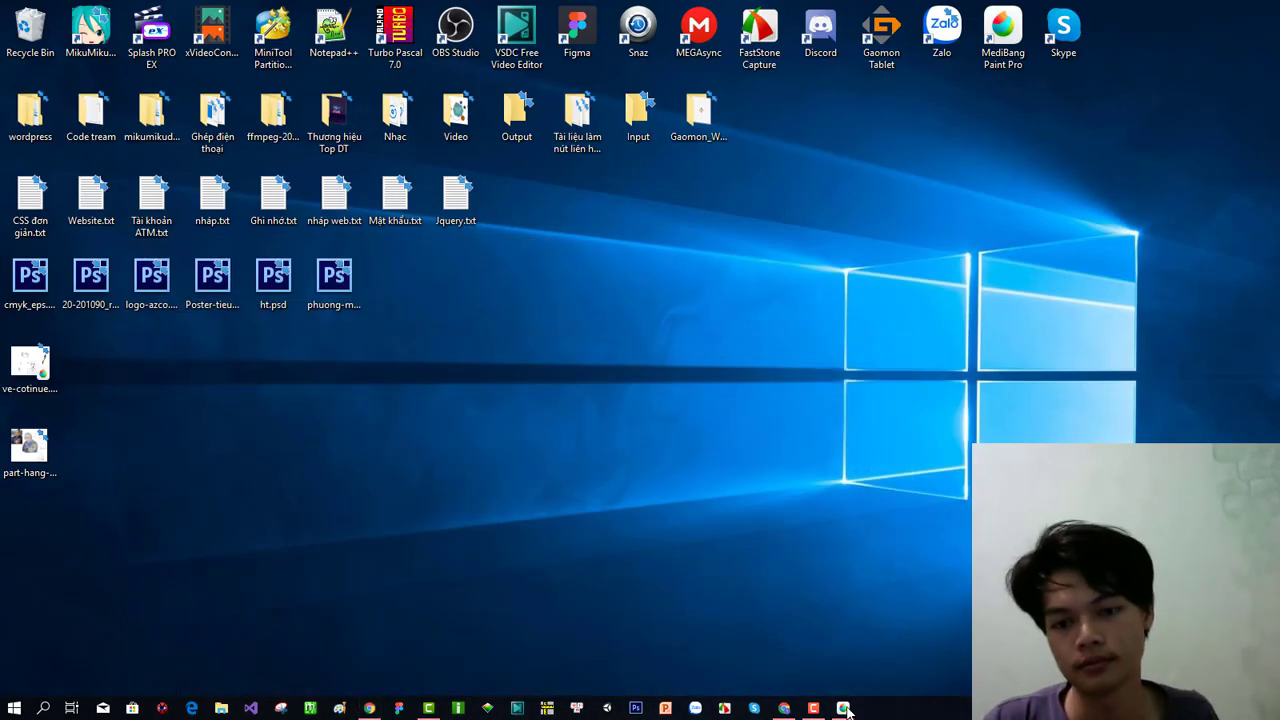
click(844, 708)
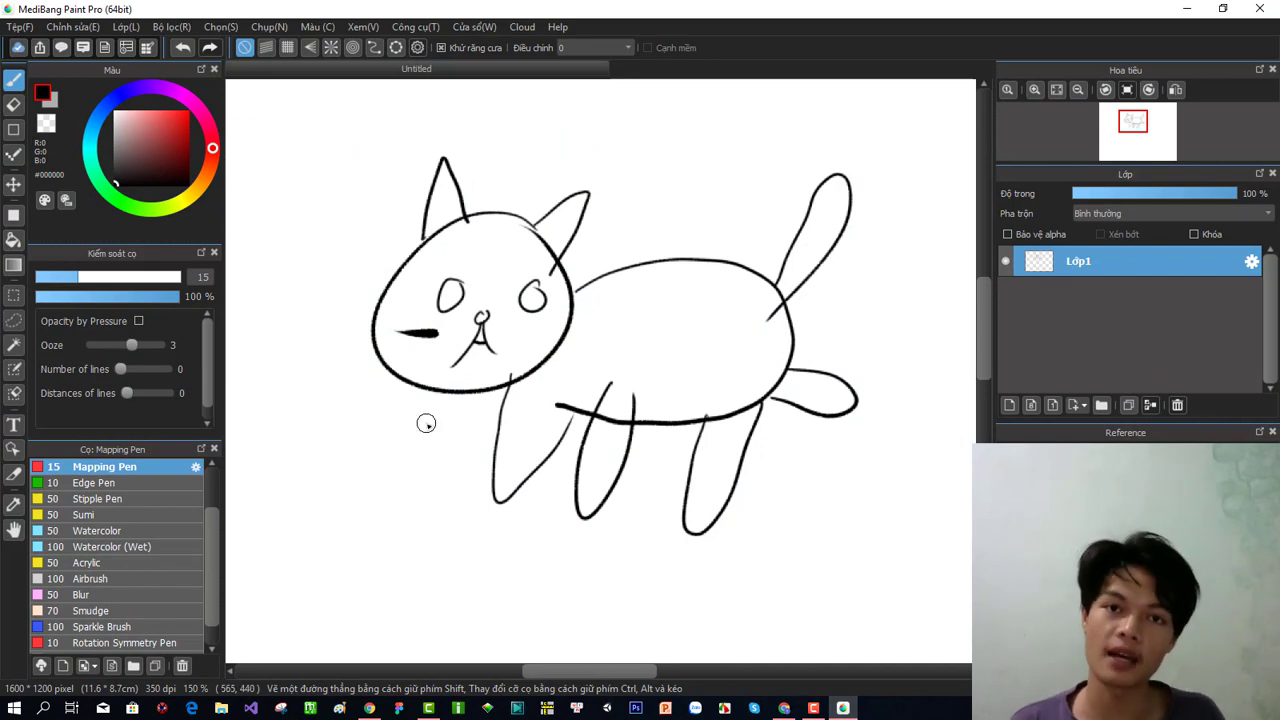
key(ctrl+z)
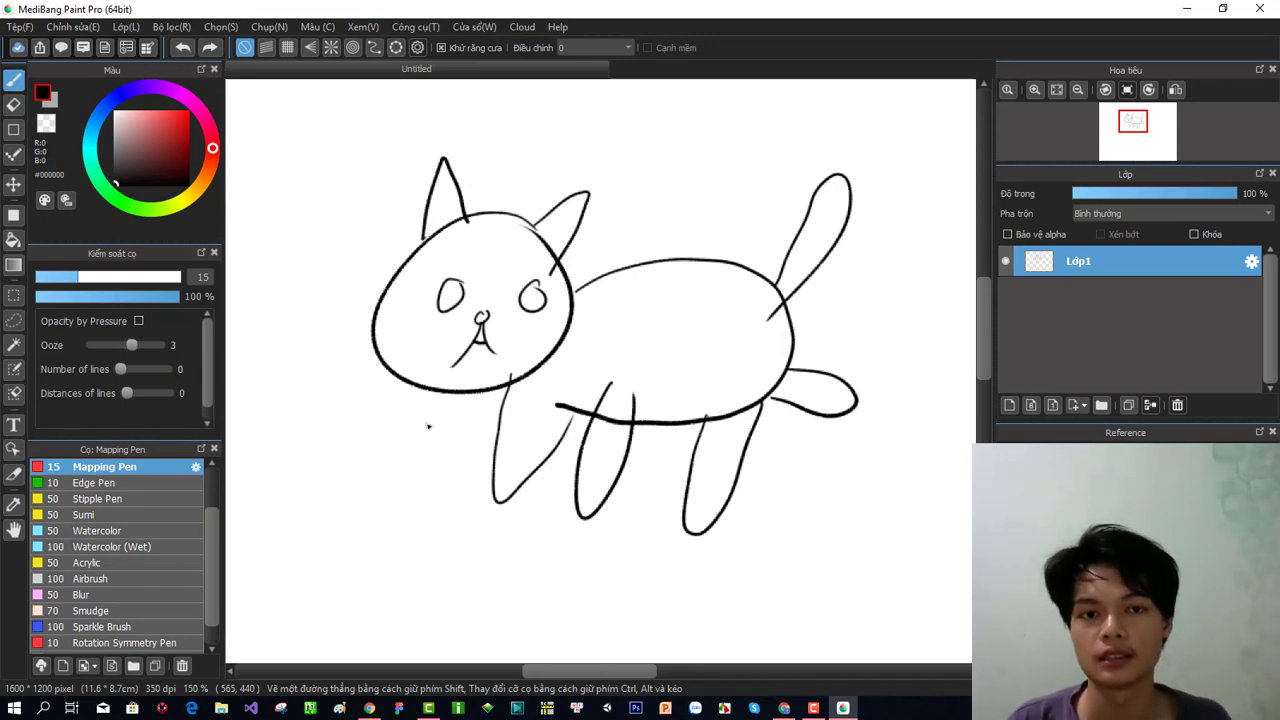
Draw two short slanted trial strokes above the cat's back and undo both.
drag(735, 115, 716, 157)
drag(762, 120, 749, 146)
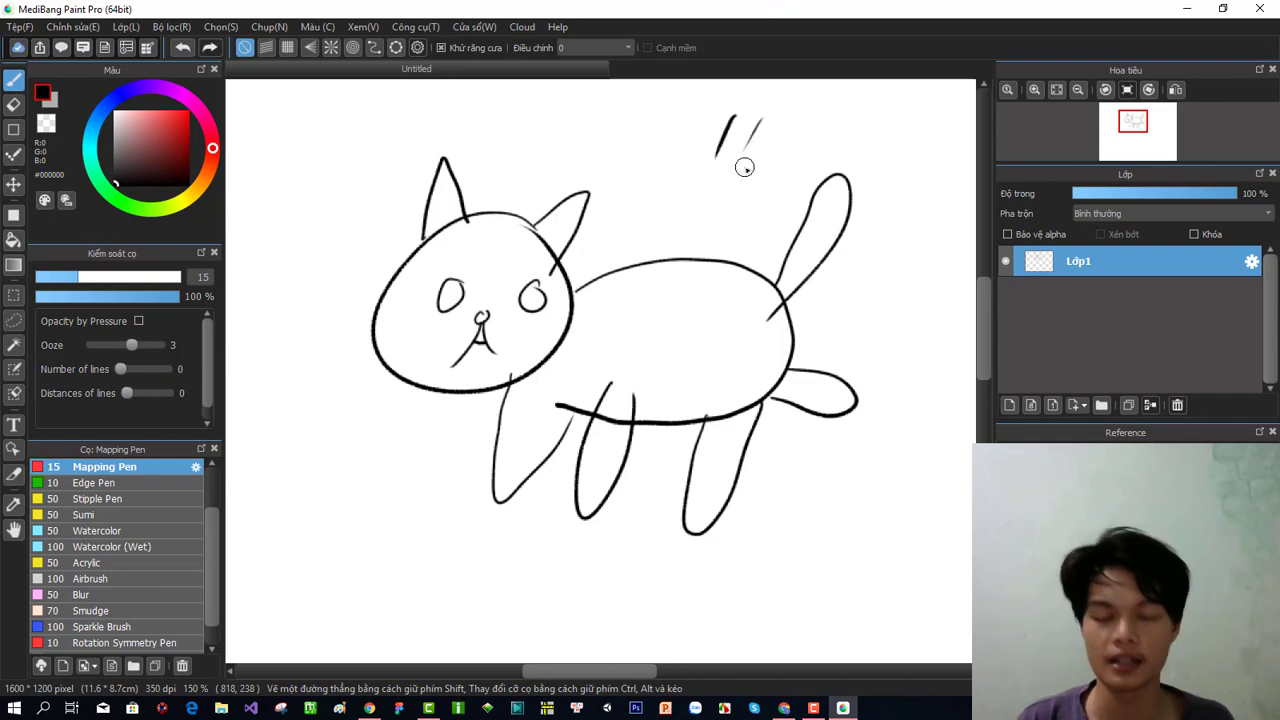
key(ctrl+z)
key(ctrl+z)
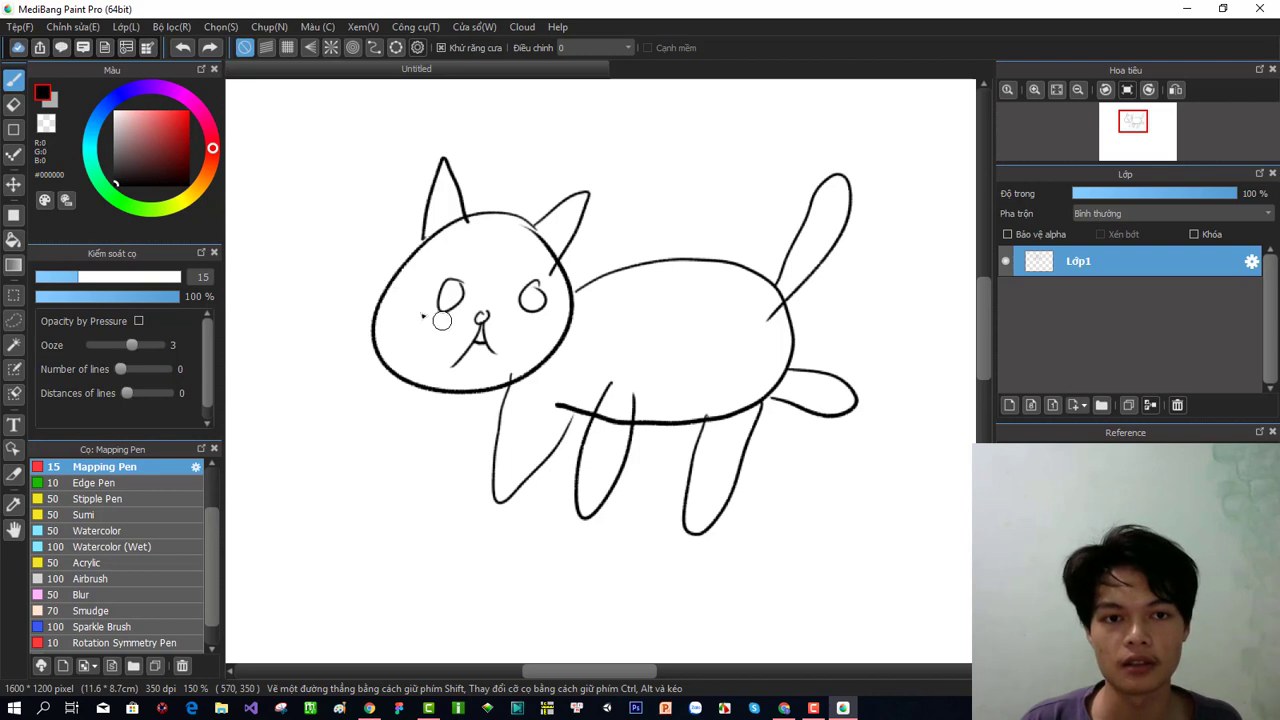
Draw three whiskers on each of the cat's cheeks and an inner outline in both ears with the Mapping Pen.
mouse_move(397, 327)
mouse_down()
mouse_move(430, 326)
mouse_move(391, 364)
mouse_move(404, 371)
mouse_up()
mouse_move(527, 328)
mouse_down()
mouse_move(557, 335)
mouse_move(545, 369)
mouse_up()
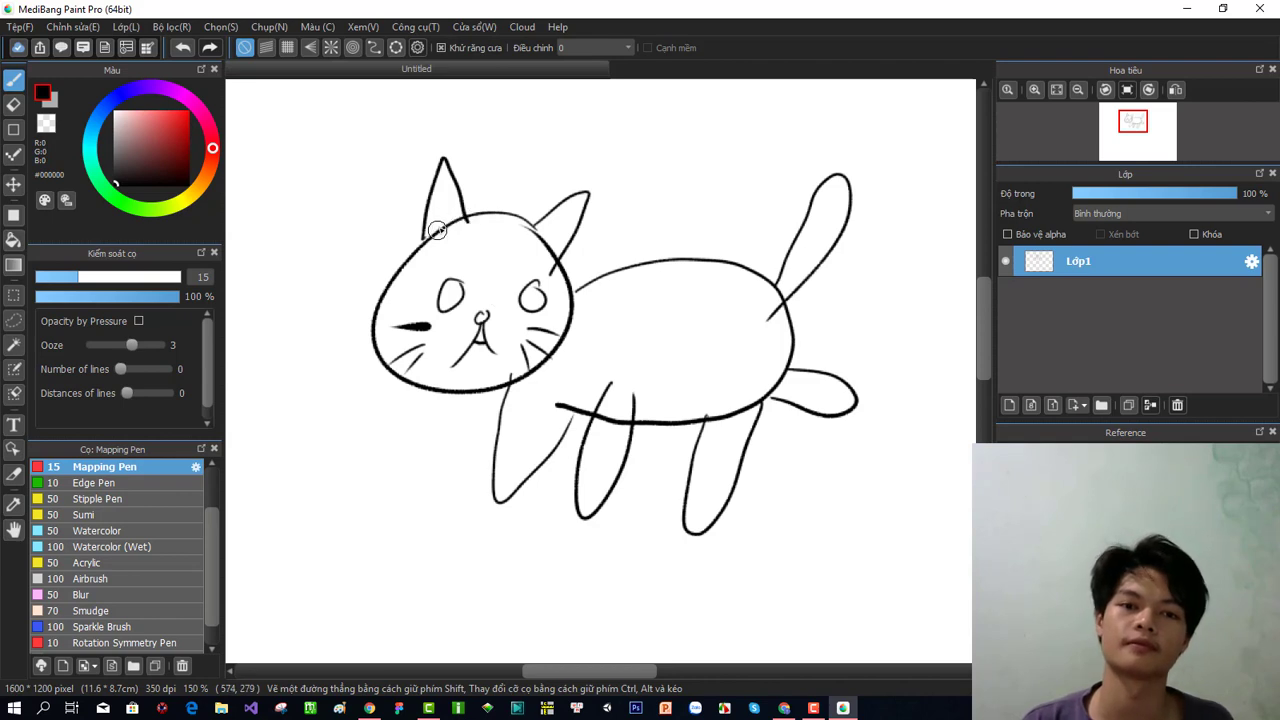
drag(437, 228, 457, 216)
drag(538, 236, 565, 224)
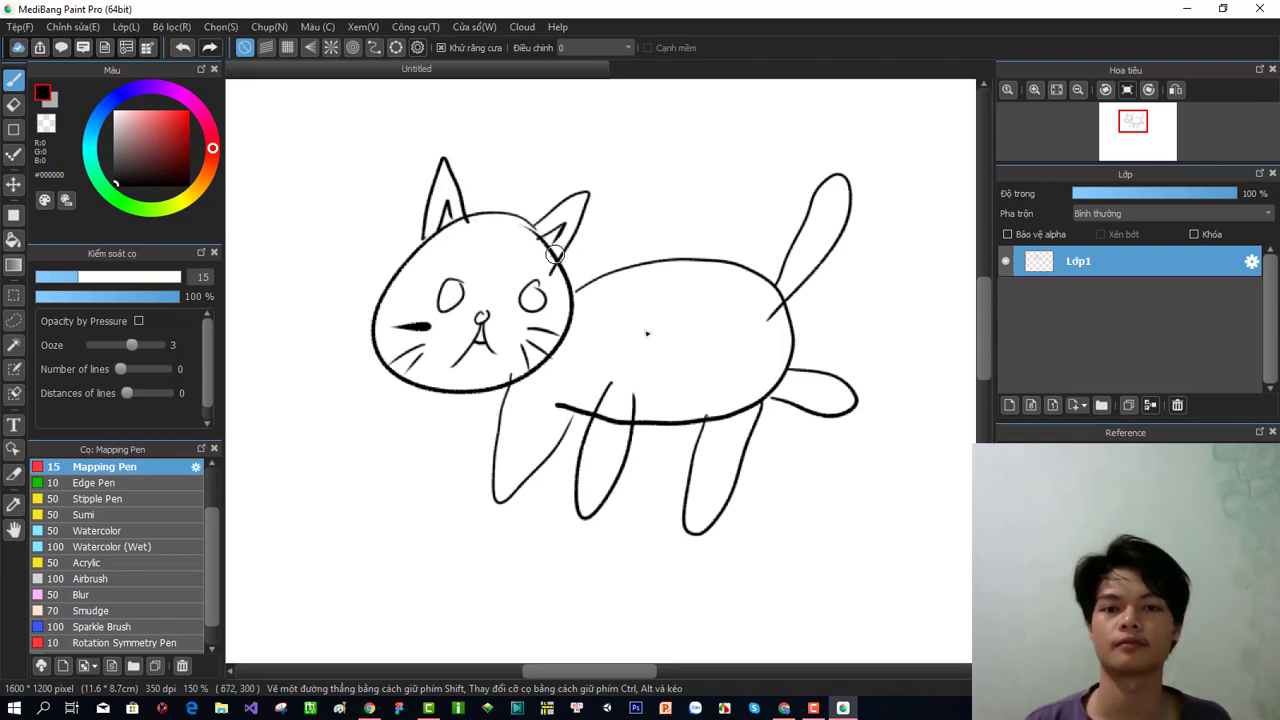